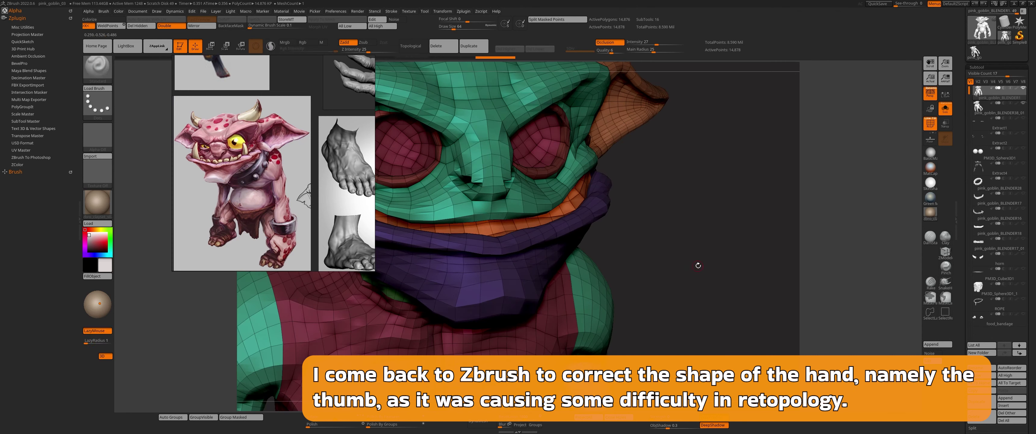
Drop the goblin to its lowest subdivision, frame it, hide PolyF, then step up one level
key(shift+d)
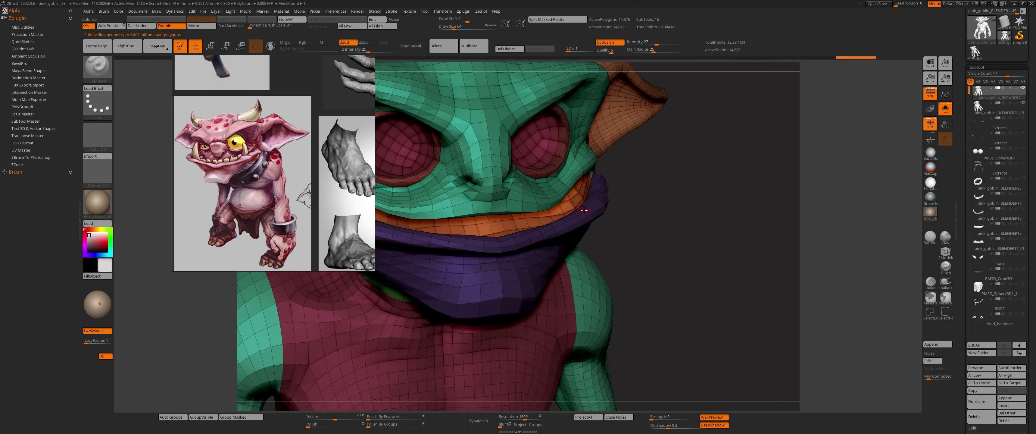
key(shift+d)
key(shift+d)
key(shift+d)
key(f)
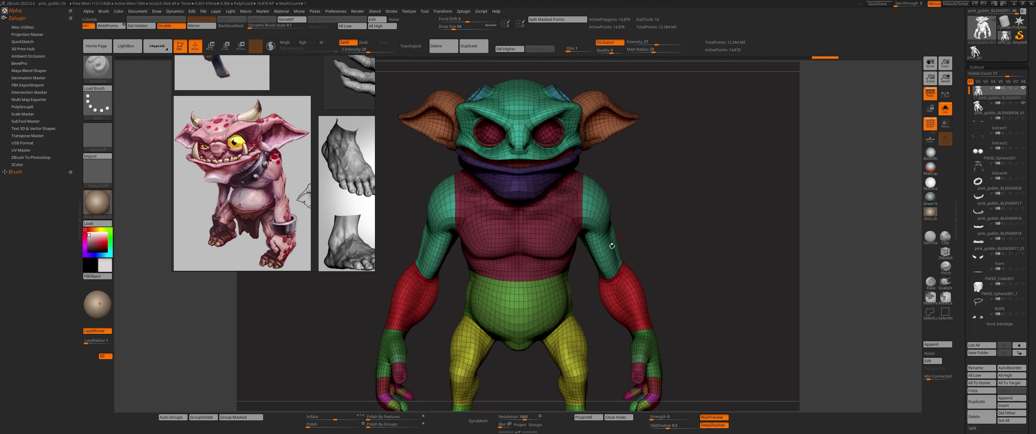
key(shift+f)
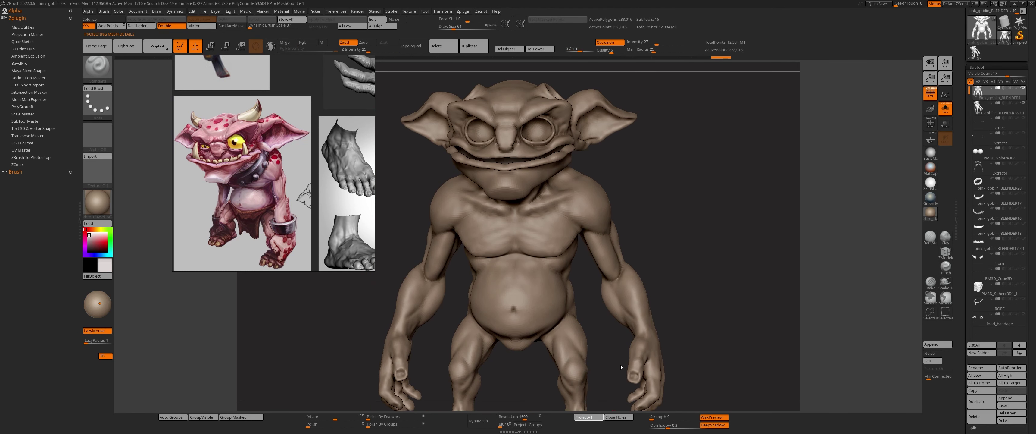
key(d)
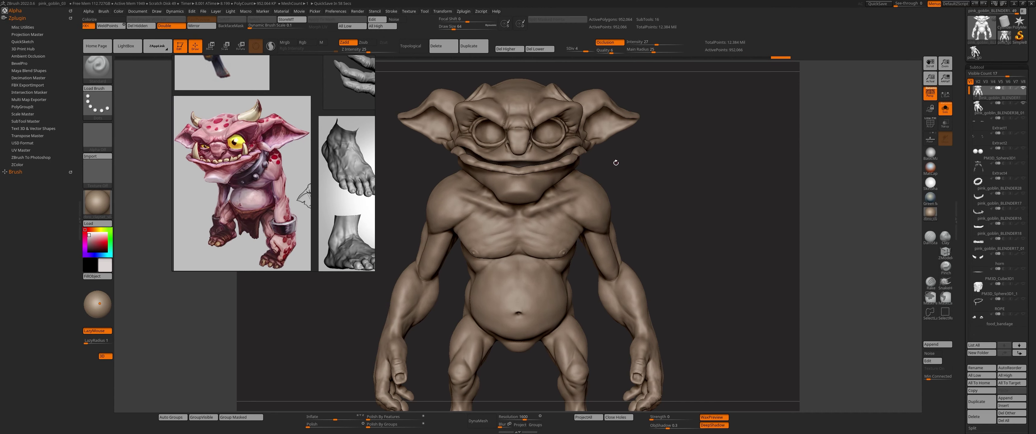
Inspect the goblin at top subdivision, then select and delete the unwanted subtool
drag(616, 162, 636, 225)
key(d)
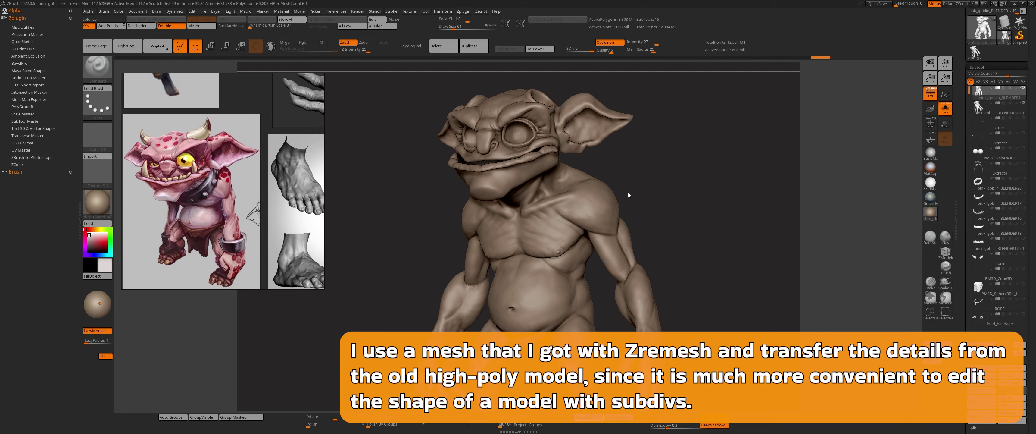
drag(628, 195, 593, 206)
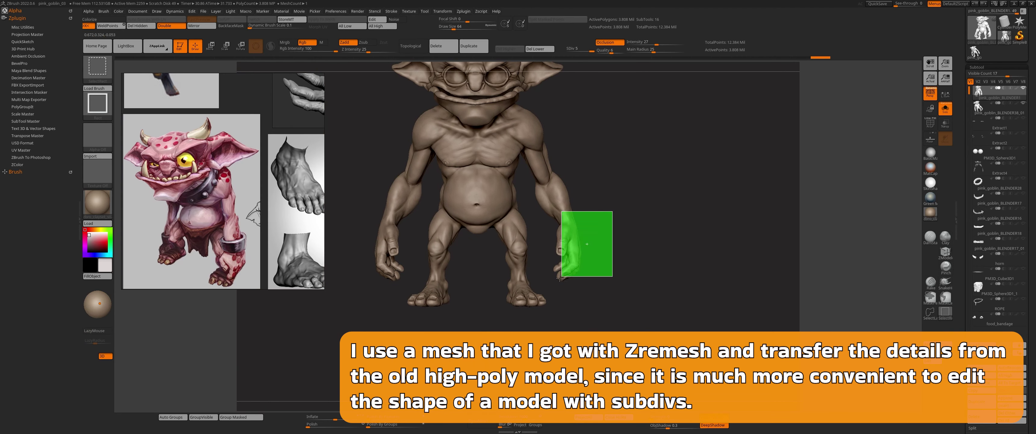
ctrl+shift+drag(546, 282, 546, 281)
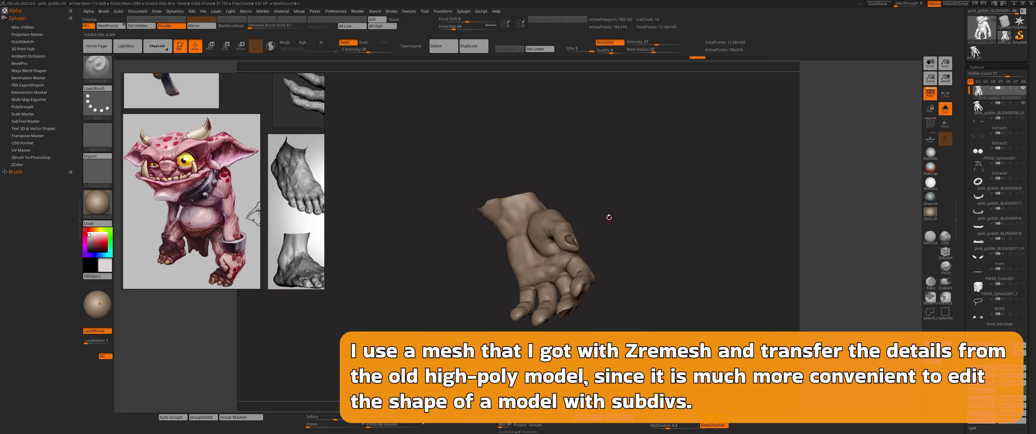
ctrl+shift+click(608, 217)
click(979, 106)
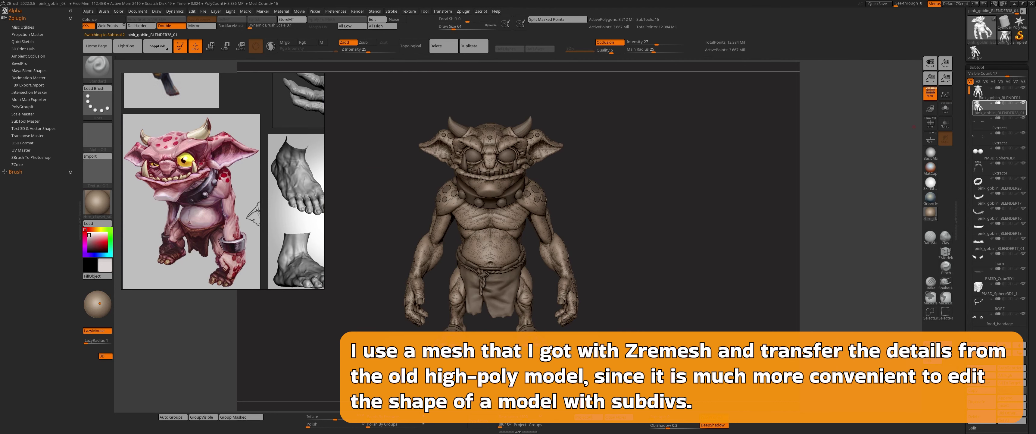
click(422, 64)
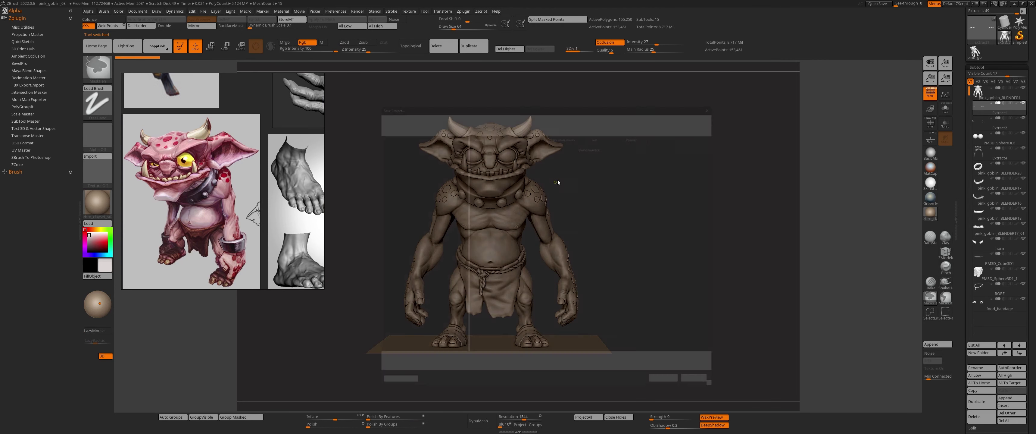
Save the ZBrush project as pink_goblin_04
key(ctrl+shift+s)
text(pink_goblin_04)
key(Return)
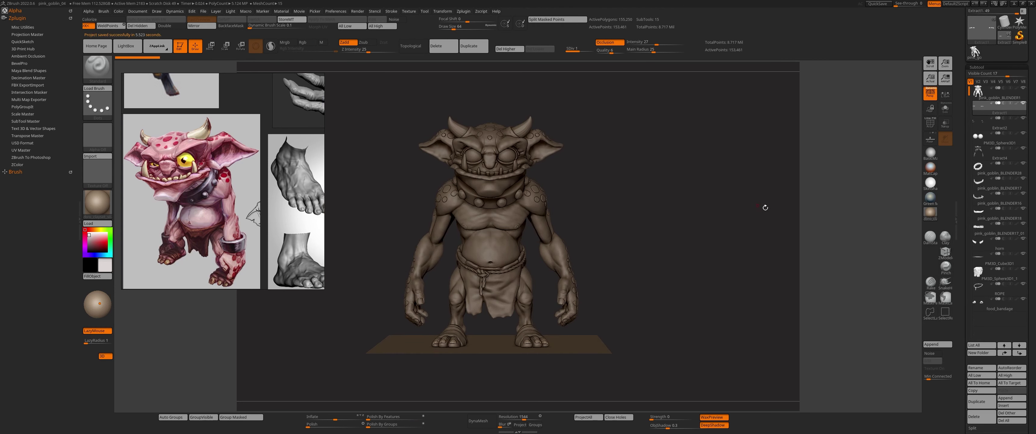
Move a subtool to the bottom of the list and switch to pink_goblin_BLENDER38_02
drag(765, 207, 704, 225)
drag(978, 271, 978, 311)
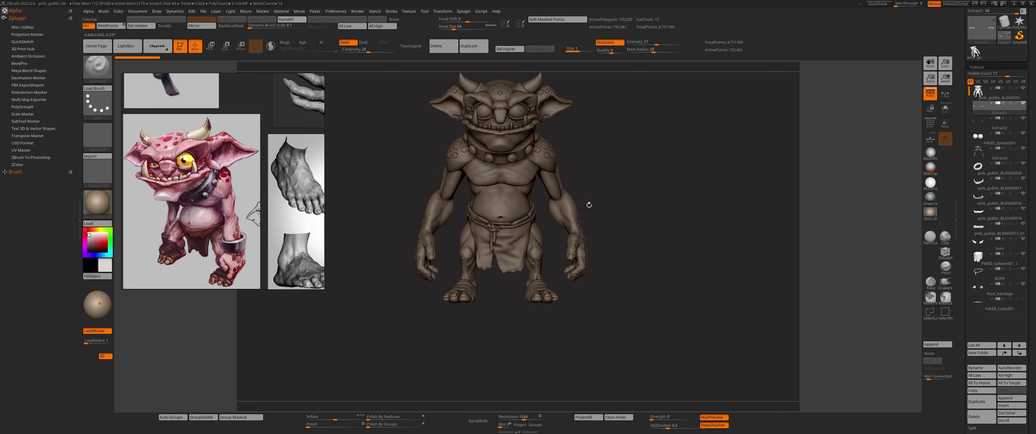
mouse_move(530, 239)
shift+mouse_down()
mouse_move(637, 233)
mouse_move(534, 51)
shift+mouse_up()
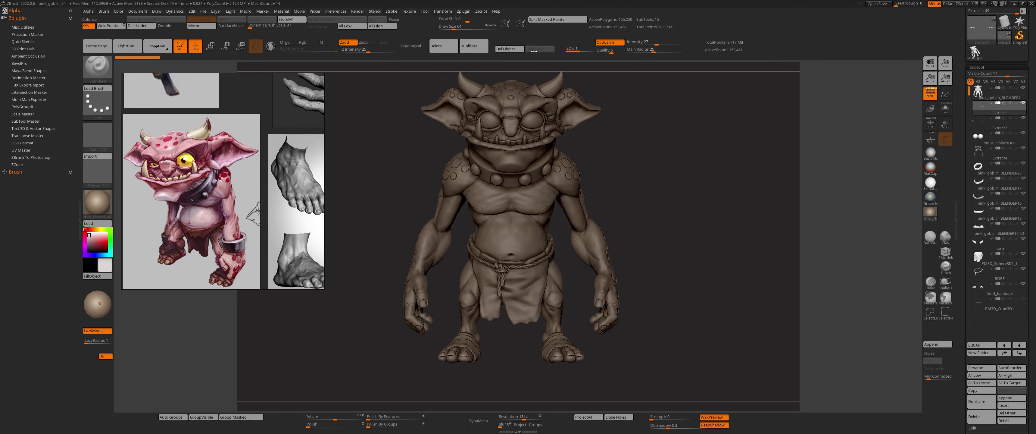
click(973, 53)
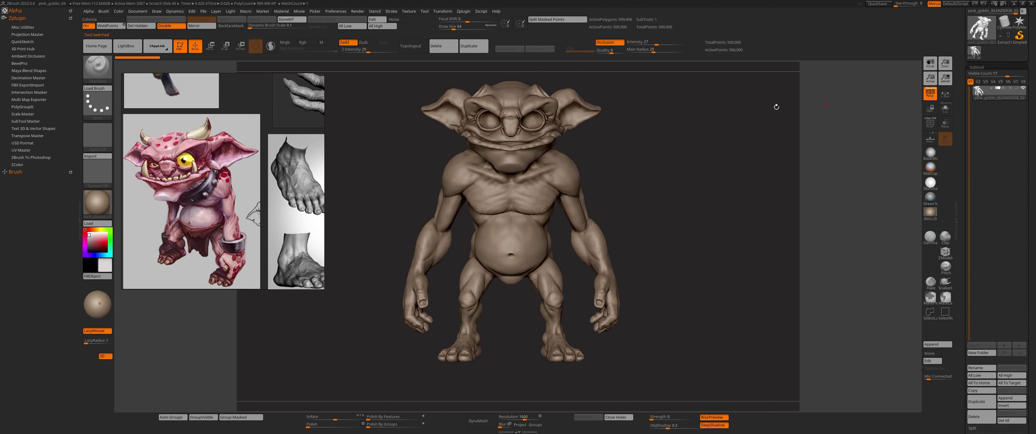
Merge the full goblin into a TPoseMesh and lasso-hide everything except the hands
click(414, 61)
click(32, 142)
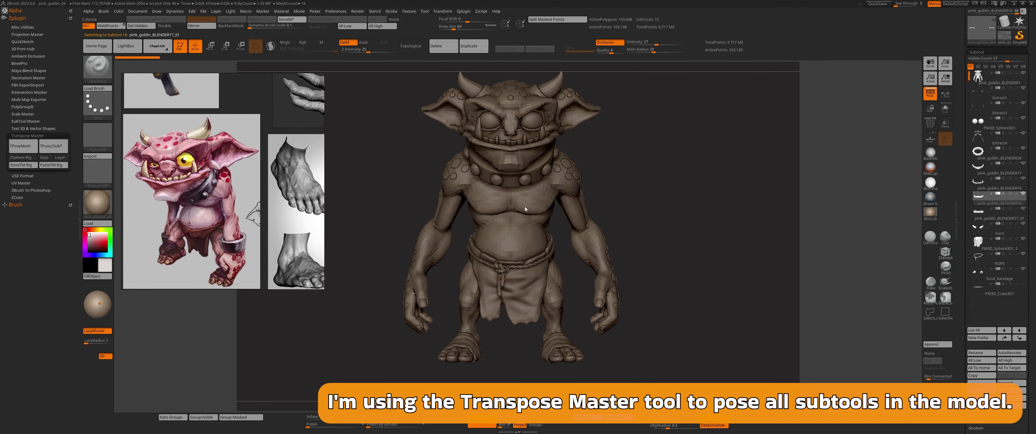
ctrl+shift+click(619, 212)
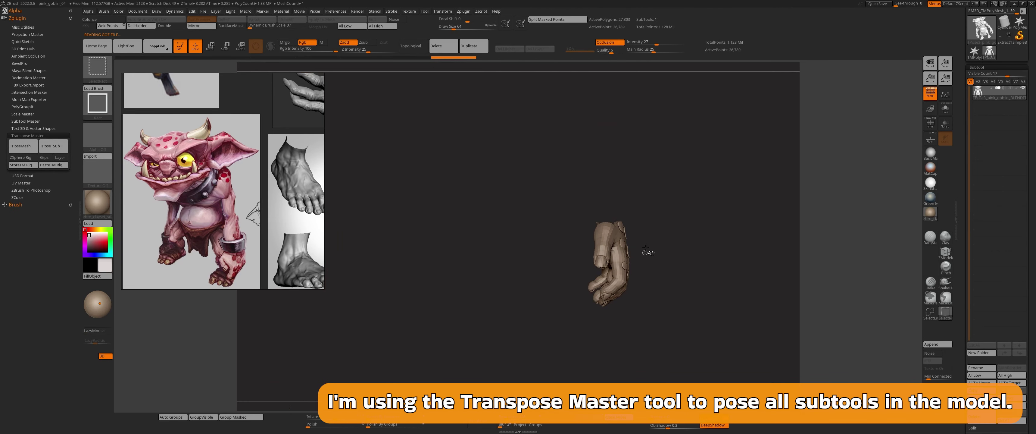
ctrl+shift+click(648, 248)
ctrl+shift+drag(580, 311, 523, 156)
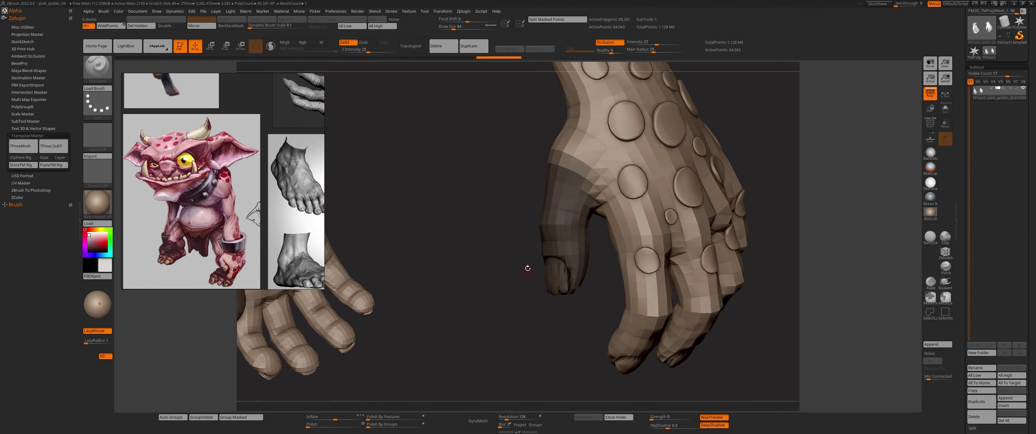
Mask the hand around the thumb and move the unmasked thumb with the gizmo
drag(527, 268, 531, 312)
ctrl+drag(531, 312, 615, 228)
ctrl+drag(599, 197, 601, 198)
key(w)
drag(503, 181, 553, 203)
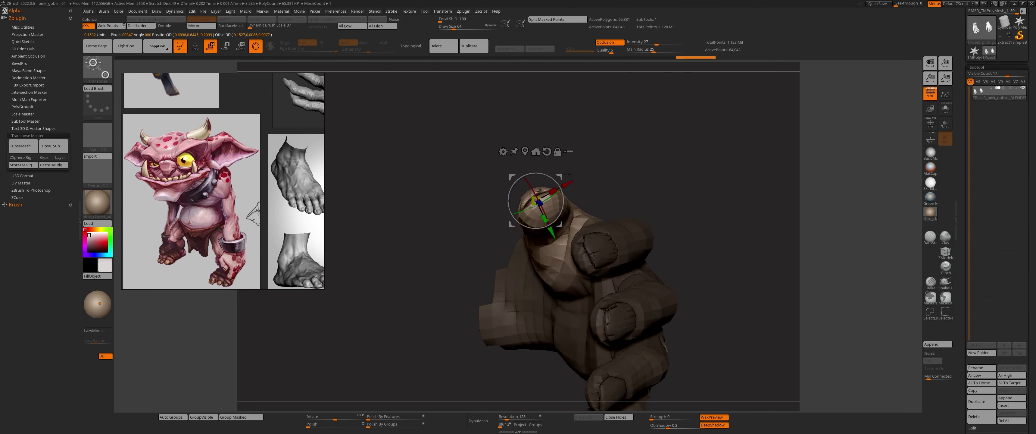
drag(567, 173, 582, 175)
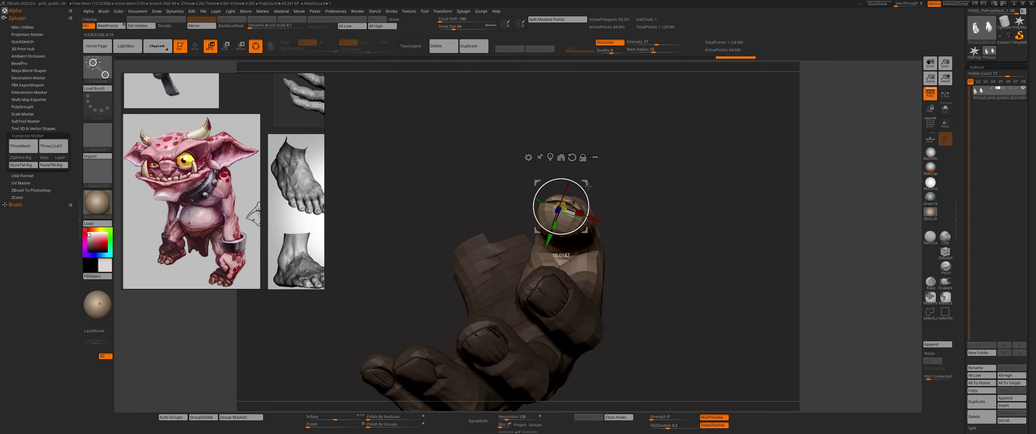
key(q)
Adjust the thumb with the Move brush, checking the hand from side, back and palm views
mouse_move(597, 189)
mouse_down()
mouse_move(574, 229)
mouse_move(639, 252)
mouse_move(570, 218)
mouse_up()
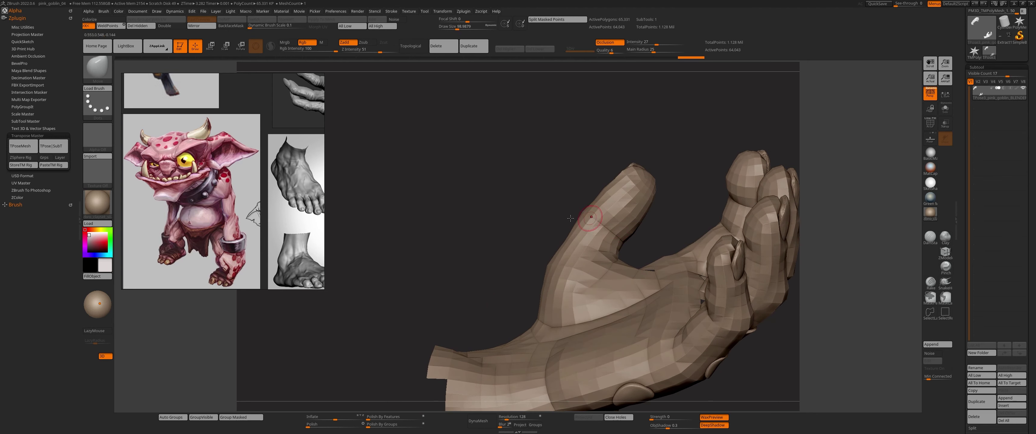
mouse_move(622, 169)
mouse_down()
mouse_move(627, 251)
mouse_move(617, 187)
mouse_up()
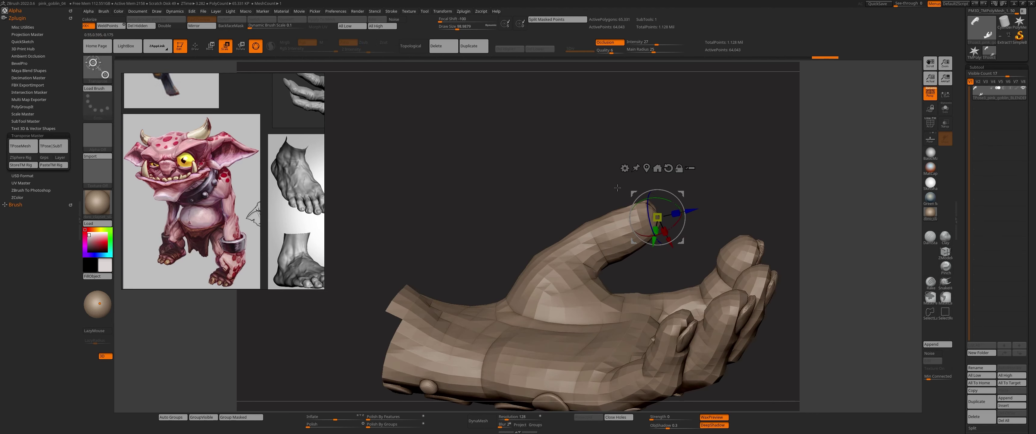
drag(590, 247, 577, 257)
drag(663, 230, 580, 278)
key(q)
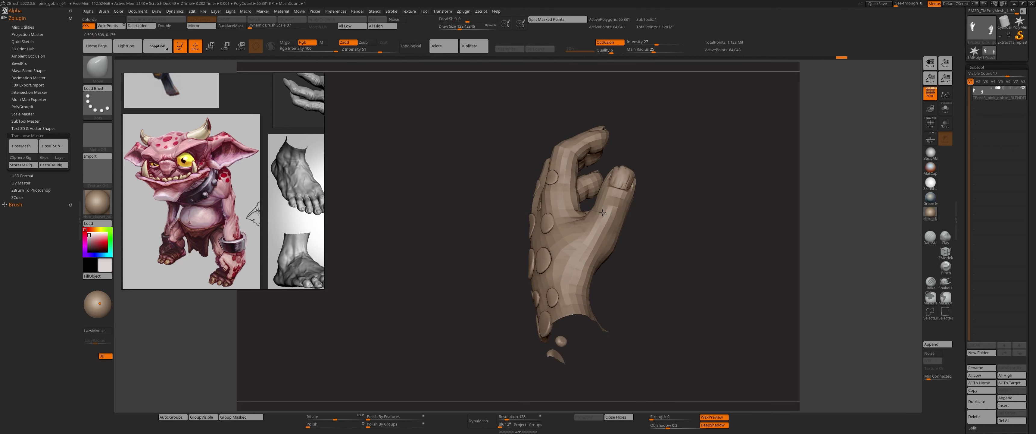
mouse_move(609, 257)
mouse_down()
mouse_move(639, 264)
mouse_move(601, 217)
mouse_up()
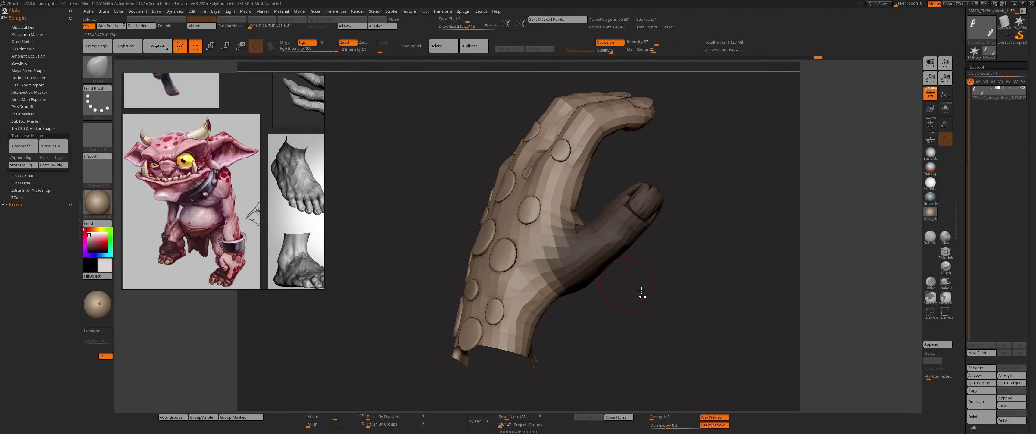
mouse_move(642, 290)
mouse_down()
mouse_move(614, 244)
mouse_move(662, 258)
mouse_up()
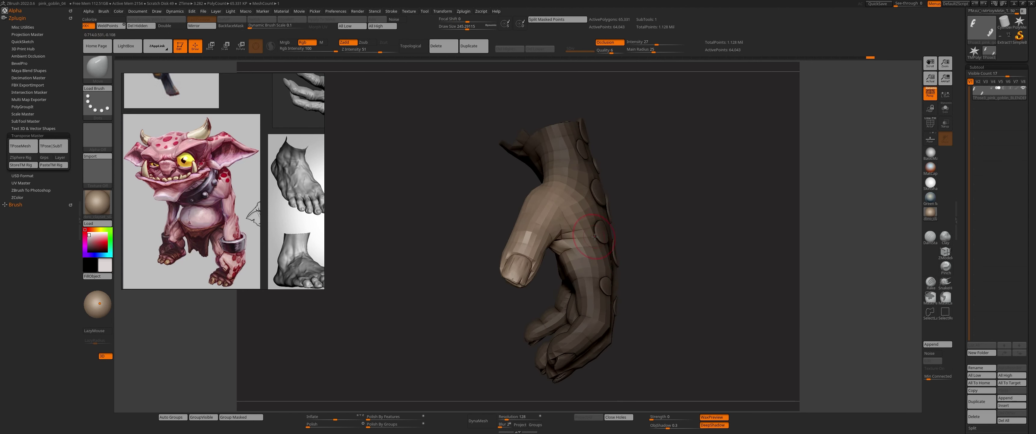
mouse_move(595, 236)
mouse_down()
mouse_move(586, 211)
mouse_move(658, 331)
mouse_move(583, 240)
mouse_move(522, 279)
mouse_move(529, 238)
mouse_move(549, 220)
mouse_move(502, 219)
mouse_move(536, 220)
mouse_move(556, 267)
mouse_move(527, 256)
mouse_move(519, 239)
mouse_move(494, 240)
mouse_move(543, 192)
mouse_up()
Reshape the first thumb with the Move brush and the Scale gizmo
key(q)
key(f)
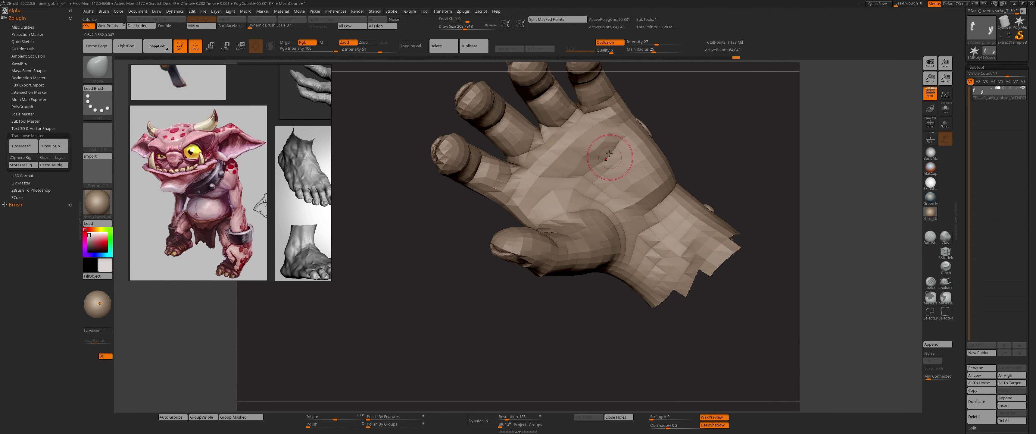
mouse_move(609, 154)
mouse_down()
mouse_move(554, 230)
mouse_move(551, 187)
mouse_move(594, 197)
mouse_move(598, 234)
mouse_move(561, 216)
mouse_move(605, 200)
mouse_up()
key(e)
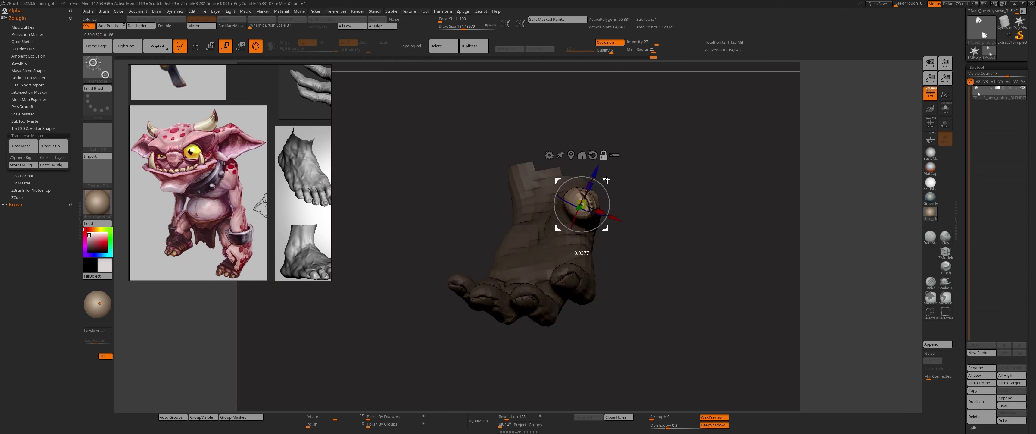
drag(581, 241, 561, 229)
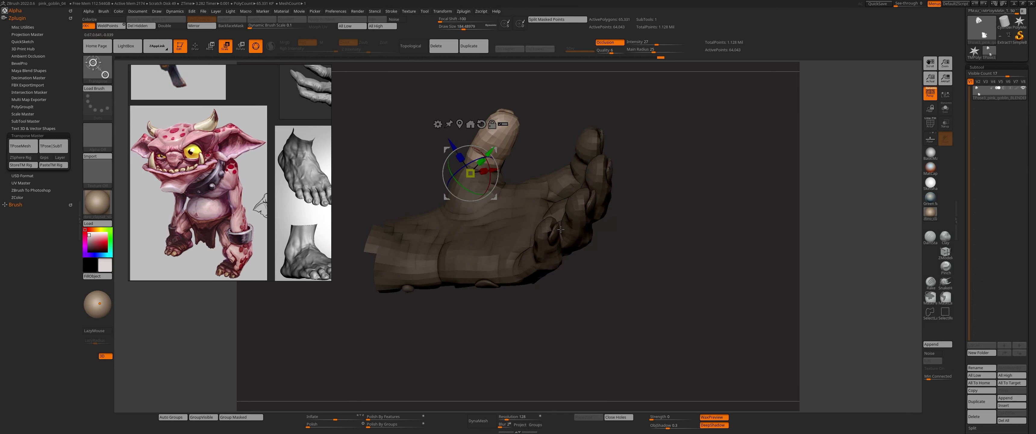
key(q)
Refine the other hand's thumb, then show the whole goblin body again
mouse_move(522, 243)
mouse_down()
mouse_move(615, 260)
mouse_move(554, 223)
mouse_up()
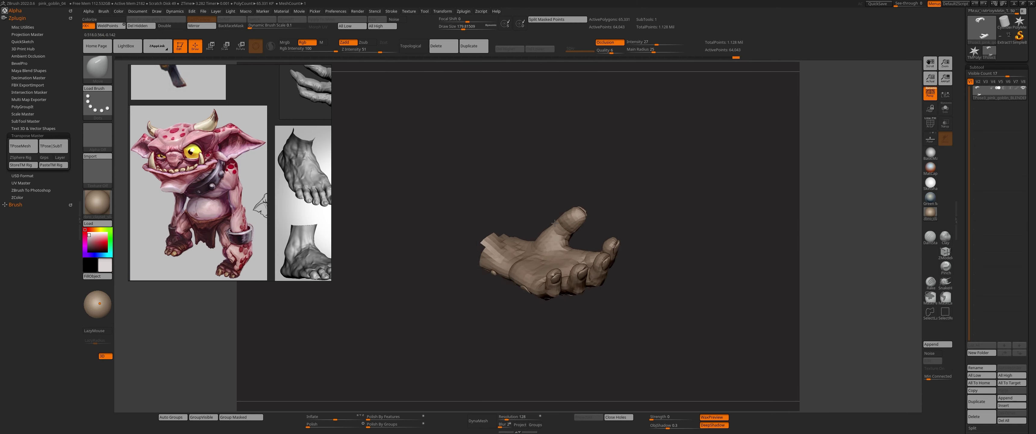
drag(542, 188, 544, 262)
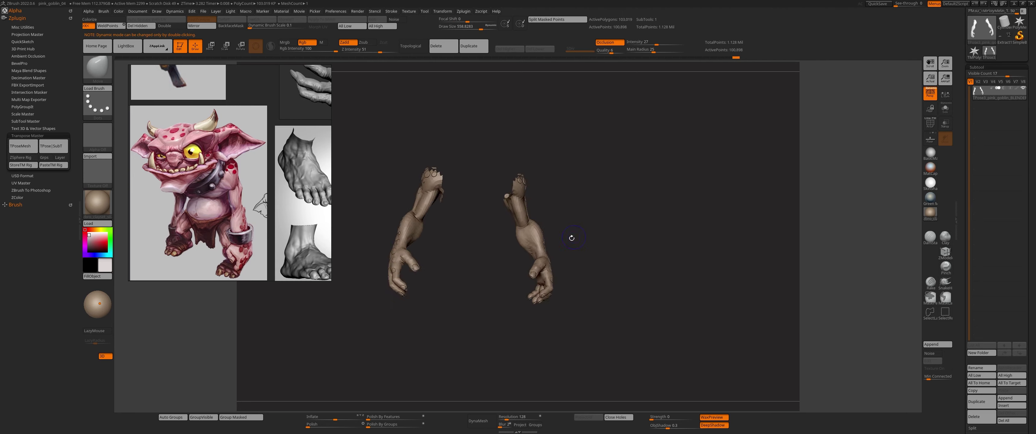
mouse_move(571, 238)
mouse_down()
mouse_move(477, 298)
mouse_move(548, 271)
mouse_move(577, 228)
mouse_move(628, 262)
mouse_move(636, 176)
mouse_move(505, 259)
mouse_up()
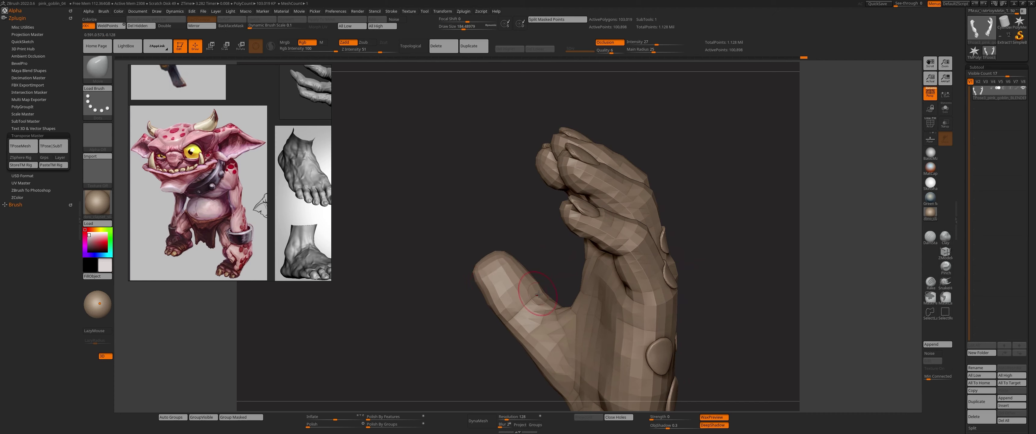
drag(538, 295, 528, 237)
drag(508, 285, 601, 216)
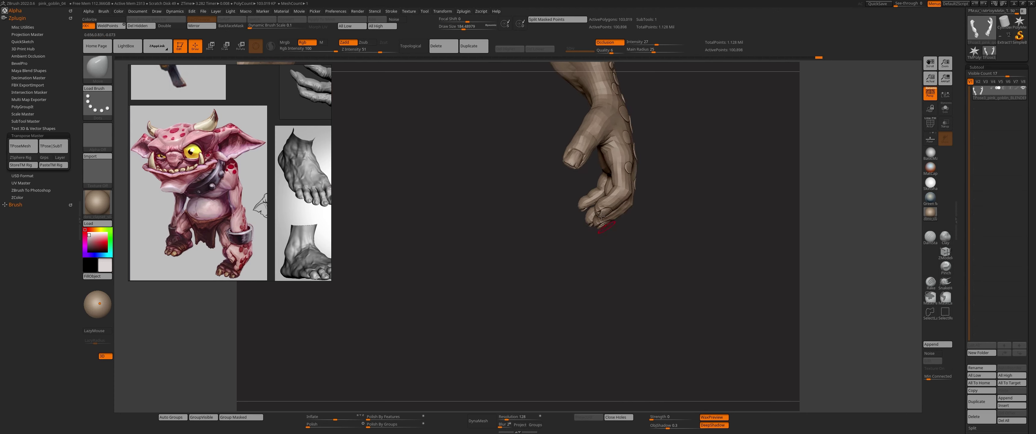
ctrl+shift+click(596, 273)
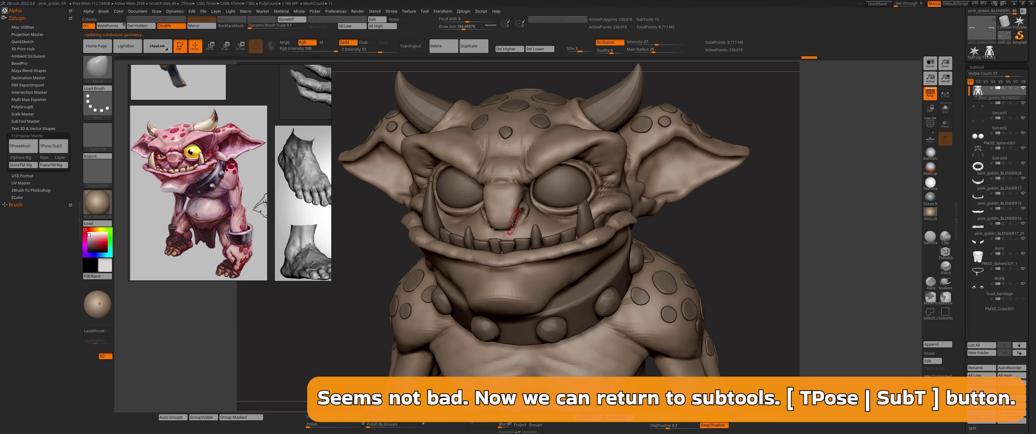
Return from the T-pose to subtools and solo the hands subtool, framed in view
mouse_move(537, 225)
mouse_down()
mouse_move(588, 190)
mouse_move(522, 257)
mouse_up()
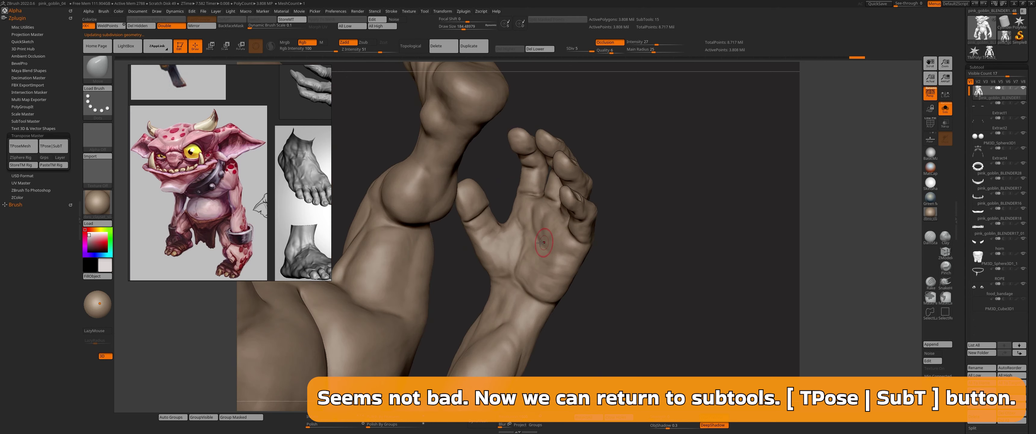
key(f)
click(944, 108)
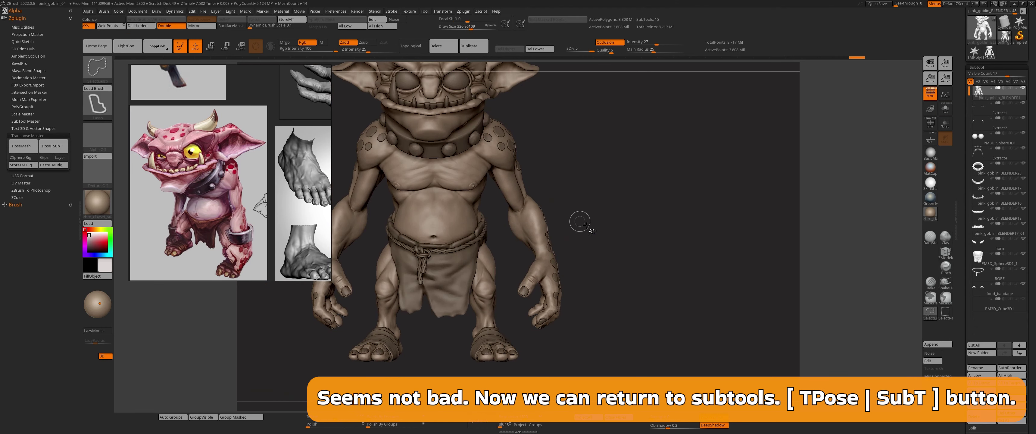
click(993, 137)
click(993, 121)
shift+click(1024, 89)
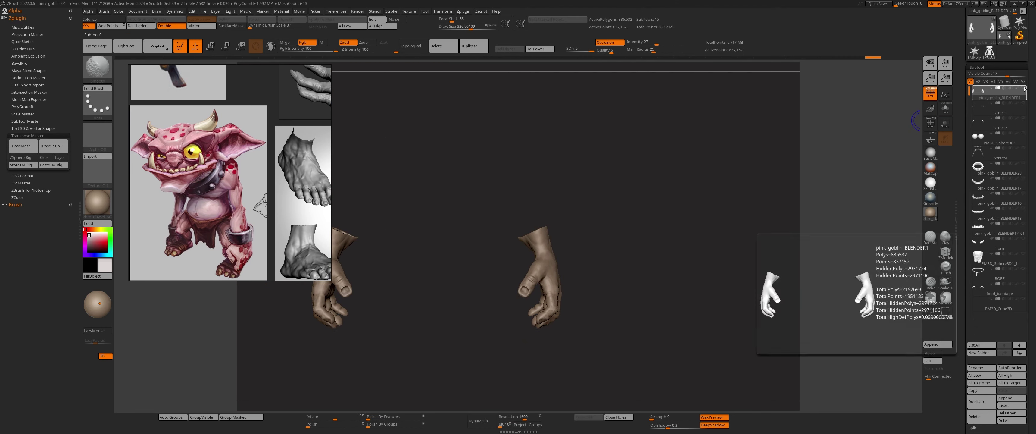
key(f)
Pick the ClayBuildup brush and lower the hands to subdivision level 4
drag(603, 241, 550, 210)
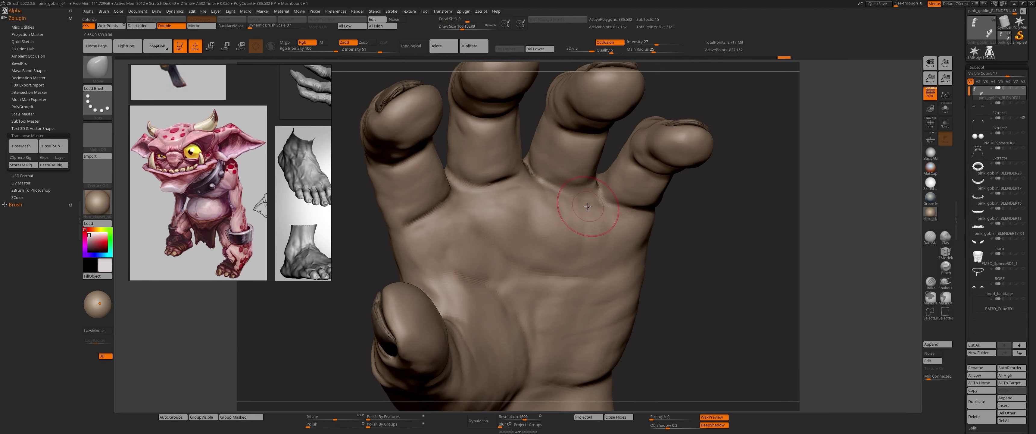
mouse_move(550, 210)
right_down()
mouse_move(529, 227)
mouse_move(519, 211)
mouse_move(523, 262)
mouse_move(497, 285)
mouse_move(565, 278)
mouse_move(494, 286)
mouse_move(507, 294)
mouse_move(572, 268)
mouse_move(608, 236)
mouse_move(575, 245)
right_up()
key(b)
key(c)
key(b)
key(shift+d)
Select the DamStandard brush, open Decimation Master, and frame the goblin
click(930, 236)
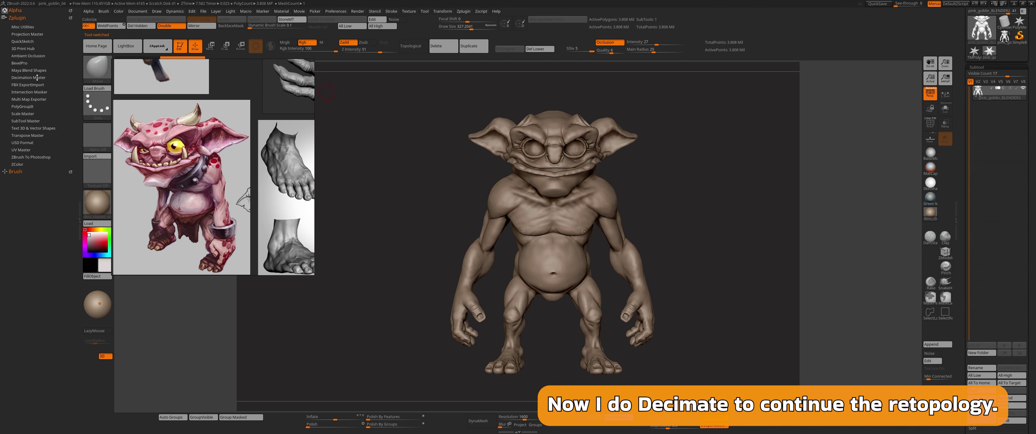
click(28, 77)
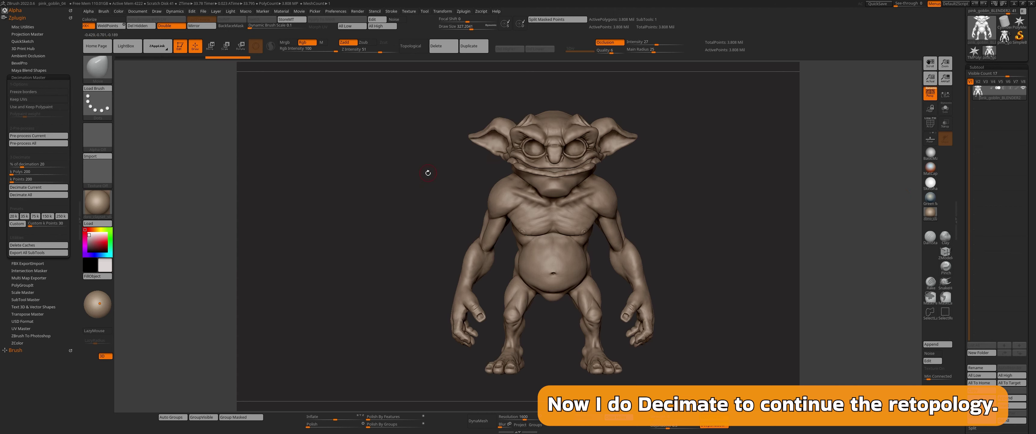
key(f)
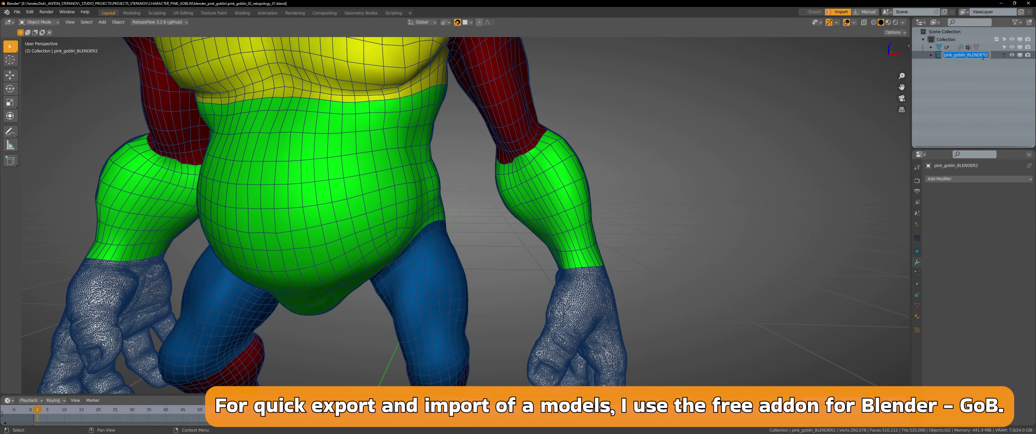
Rename the imported sculpt to HP, delete Shrinkwrap.001, and inspect the chest and shoulder
text(HP)
key(Return)
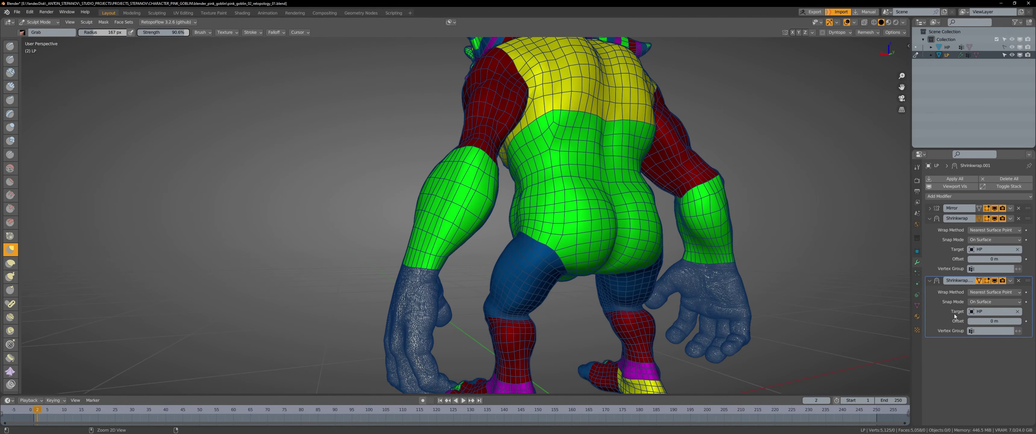
key(ctrl+x)
scroll(471, 153, up, 2)
scroll(442, 227, up, 2)
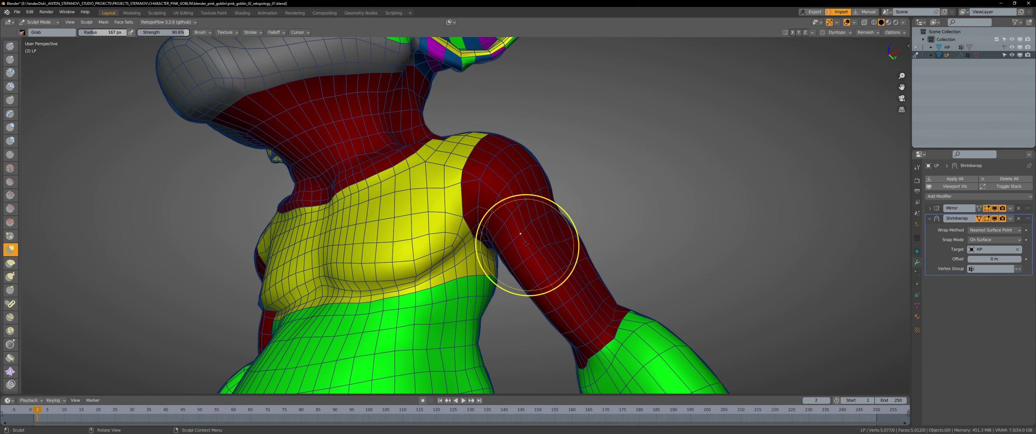
middle_drag(526, 243, 607, 335)
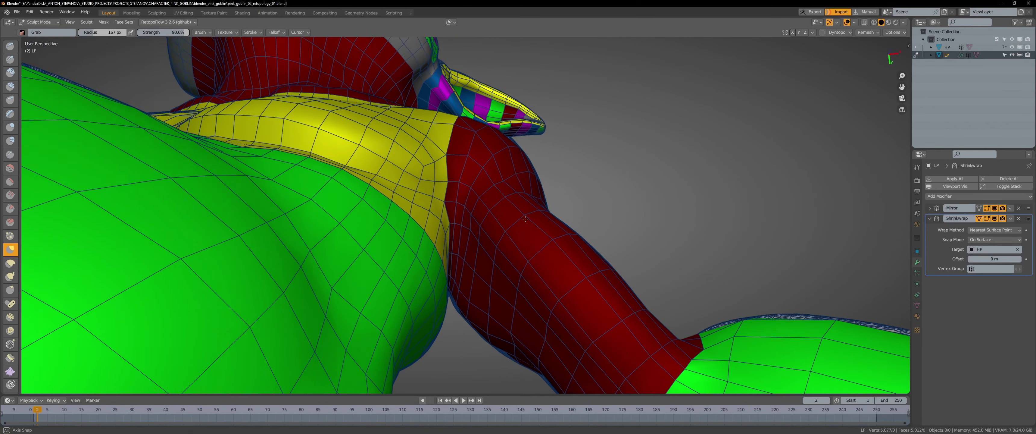
mouse_move(541, 248)
middle_down()
mouse_move(555, 227)
mouse_move(520, 197)
mouse_move(534, 227)
middle_up()
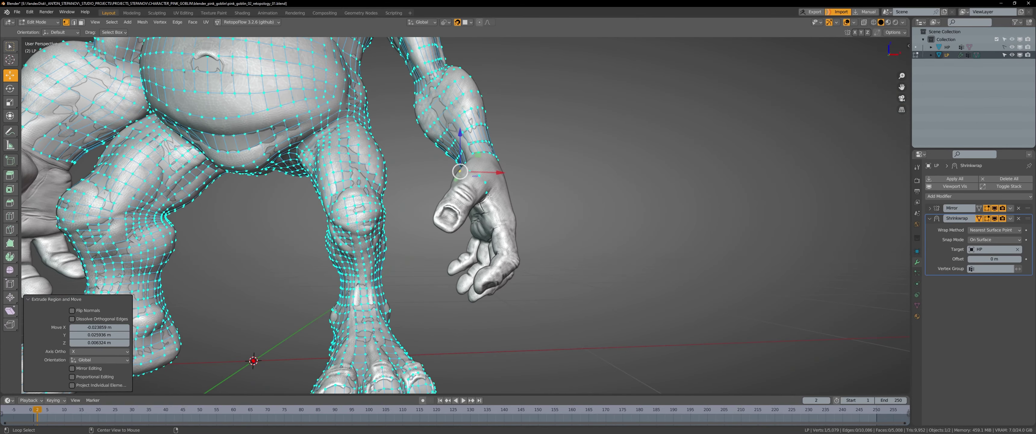
Clip the view to the hand with Alt+B and reposition a wrist vertex
key(alt+b)
drag(407, 111, 567, 319)
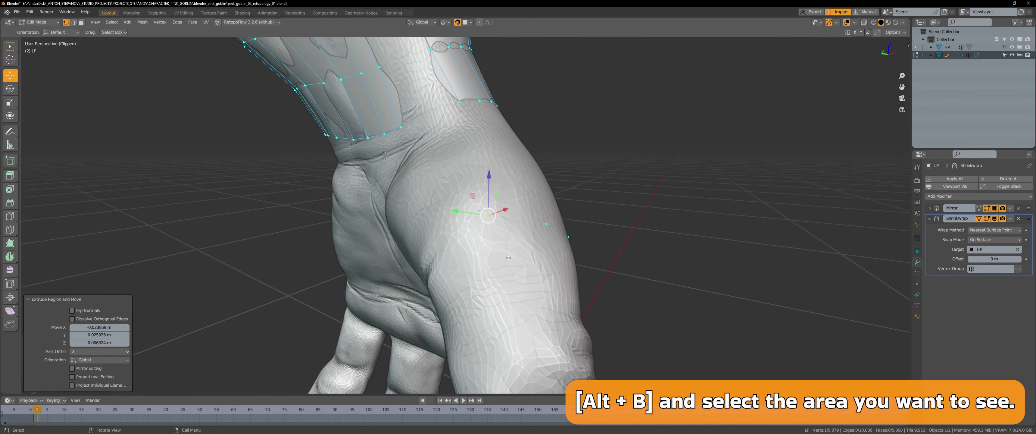
mouse_move(519, 173)
middle_down()
mouse_move(451, 193)
mouse_move(483, 240)
middle_up()
key(g)
click(451, 193)
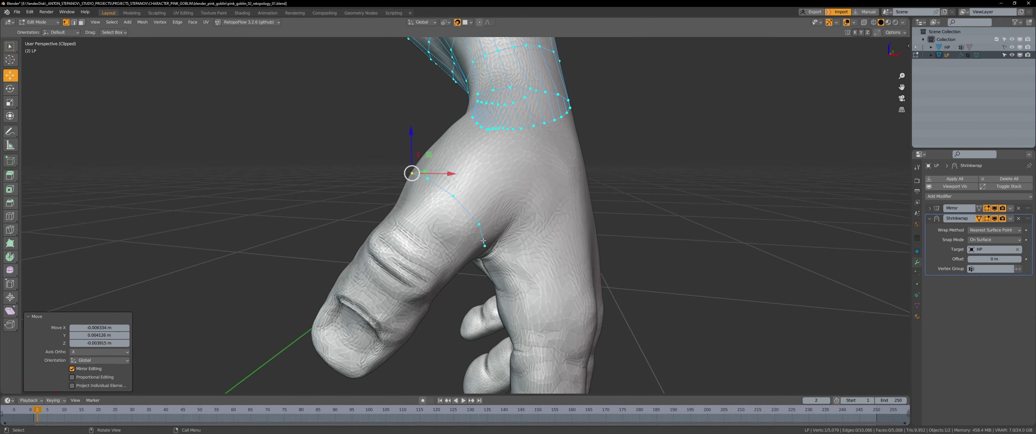
mouse_move(429, 182)
middle_down()
mouse_move(496, 252)
mouse_move(475, 225)
mouse_move(506, 206)
mouse_move(521, 150)
mouse_move(509, 62)
mouse_move(457, 168)
mouse_move(543, 302)
mouse_move(482, 241)
mouse_move(436, 256)
mouse_move(462, 201)
mouse_move(494, 362)
mouse_move(442, 281)
mouse_move(481, 208)
mouse_move(436, 241)
mouse_move(465, 237)
mouse_move(470, 220)
mouse_move(440, 203)
mouse_move(430, 270)
mouse_move(596, 189)
mouse_move(455, 224)
mouse_move(393, 253)
middle_up()
Extrude the wrist edges onto the thumb, delete two stray vertices, and add an edge loop
key(e)
click(454, 209)
click(462, 210)
key(g)
right_click(521, 149)
click(521, 149)
key(ctrl+r)
click(463, 161)
Move the thumb-tip vertex into place and add a second edge loop around the thumb
key(f)
key(2)
key(1)
click(436, 256)
key(g)
key(ctrl+r)
click(481, 208)
scroll(436, 241, down, 3)
Extrude new vertices along the thumb and snap each onto the sculpt surface
key(g)
key(e)
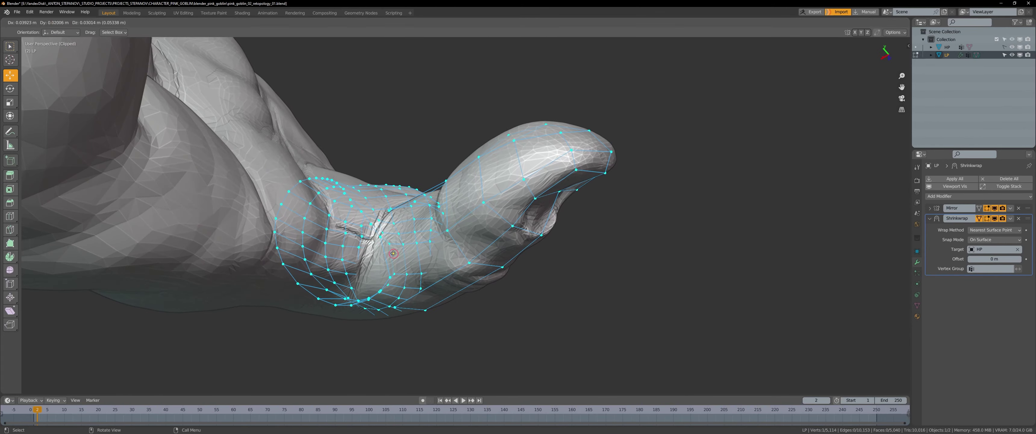
mouse_move(527, 261)
middle_down()
mouse_move(449, 232)
mouse_move(463, 225)
mouse_move(502, 242)
mouse_move(424, 281)
mouse_move(382, 217)
mouse_move(429, 273)
mouse_move(491, 254)
mouse_move(474, 222)
middle_up()
key(e)
click(424, 282)
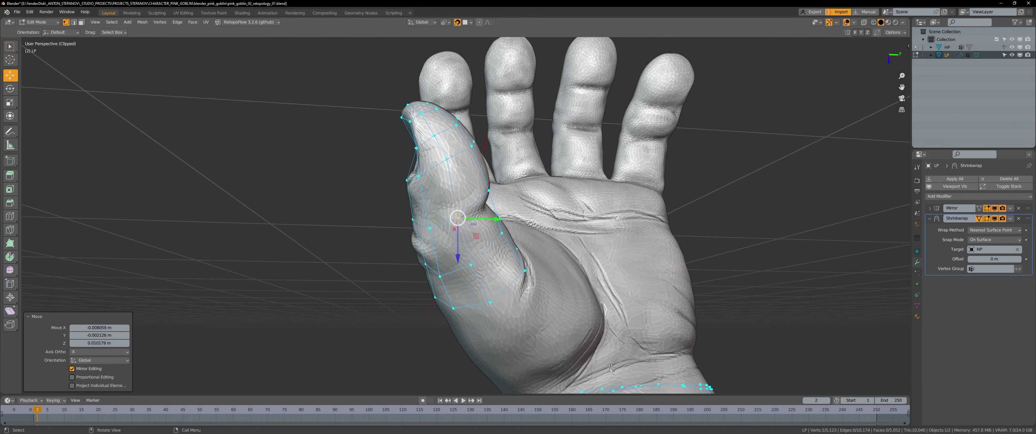
drag(475, 221, 485, 243)
mouse_move(485, 243)
middle_down()
mouse_move(417, 180)
mouse_move(463, 227)
mouse_move(443, 210)
mouse_move(463, 201)
middle_up()
key(e)
click(466, 194)
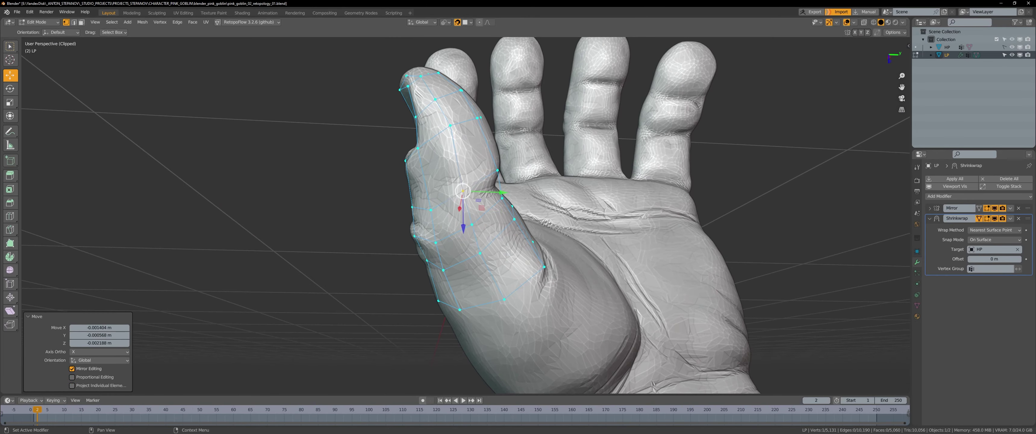
mouse_move(697, 215)
middle_down()
mouse_move(442, 225)
mouse_move(409, 192)
middle_up()
scroll(477, 224, up, 3)
click(494, 215)
Fit the remaining thumb vertices, turn on X-ray with Alt+Z, and select the whole thumb grid
click(451, 155)
middle_drag(452, 154, 438, 216)
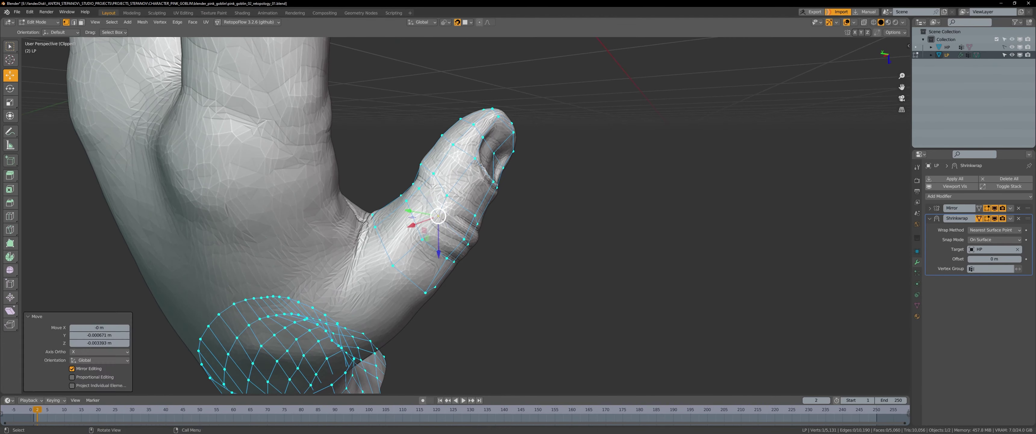
click(391, 258)
mouse_move(391, 258)
middle_down()
mouse_move(473, 215)
mouse_move(469, 196)
middle_up()
click(469, 197)
scroll(490, 178, up, 3)
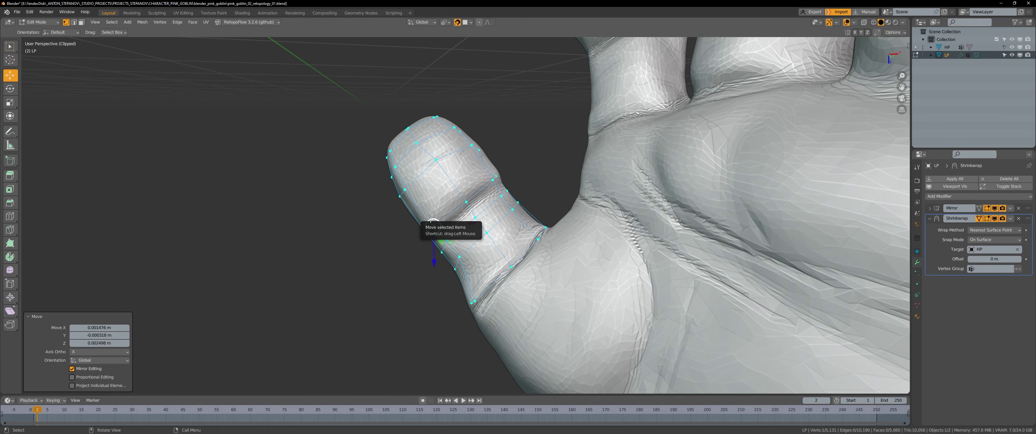
middle_drag(556, 227, 436, 228)
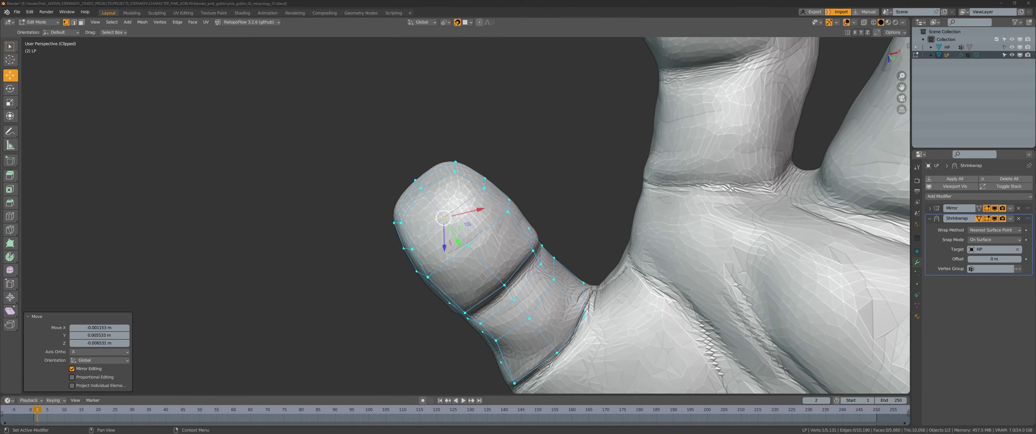
key(alt+z)
drag(301, 93, 497, 324)
middle_drag(497, 323, 534, 204)
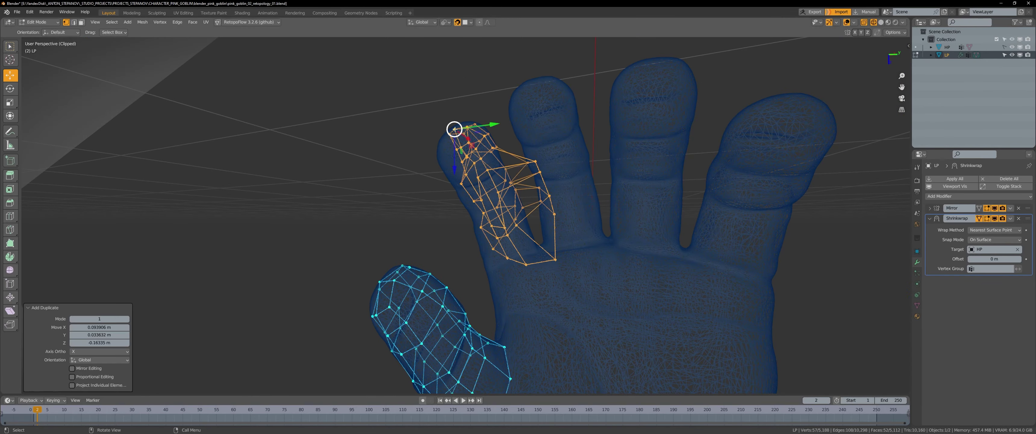
Rotate the copied finger grid and shift it onto the index finger
click(522, 209)
mouse_move(521, 209)
middle_down()
mouse_move(398, 184)
mouse_move(443, 241)
middle_up()
drag(443, 242, 448, 250)
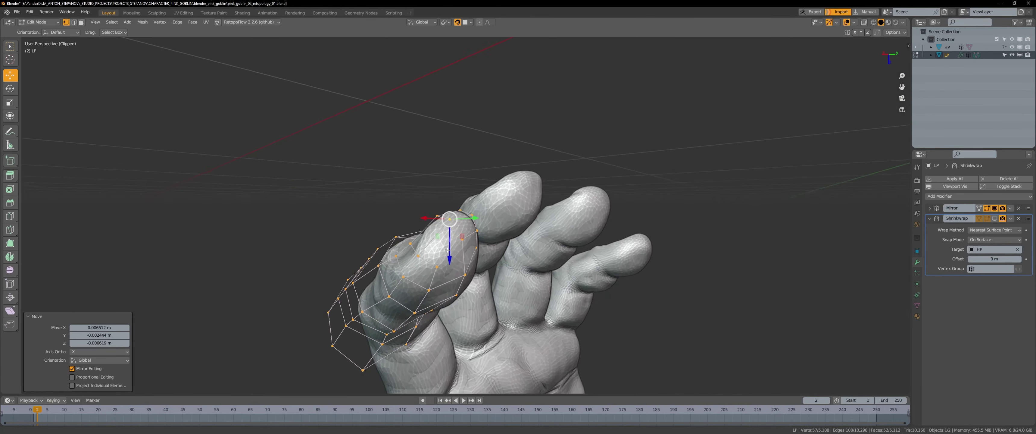
click(526, 220)
key(alt+z)
scroll(475, 273, up, 3)
mouse_move(527, 219)
middle_down()
mouse_move(475, 273)
mouse_move(443, 273)
mouse_move(428, 250)
mouse_move(458, 209)
mouse_move(508, 213)
mouse_move(462, 225)
mouse_move(430, 281)
mouse_move(425, 225)
mouse_move(430, 237)
middle_up()
Pull the copied grid's vertices onto the index finger's surface
click(475, 274)
key(g)
click(443, 274)
scroll(458, 209, up, 3)
key(g)
click(460, 205)
scroll(460, 206, down, 3)
key(g)
Fit the grid's fingertip vertices snugly around the index fingertip
click(492, 200)
key(g)
click(431, 238)
click(476, 257)
mouse_move(476, 256)
middle_down()
mouse_move(445, 199)
mouse_move(490, 201)
mouse_move(476, 239)
mouse_move(442, 201)
middle_up()
key(g)
click(470, 195)
key(g)
click(470, 196)
key(g)
Box-select the whole finger grid in X-ray, then move and rotate it onto the next finger
key(alt+z)
drag(356, 57, 504, 269)
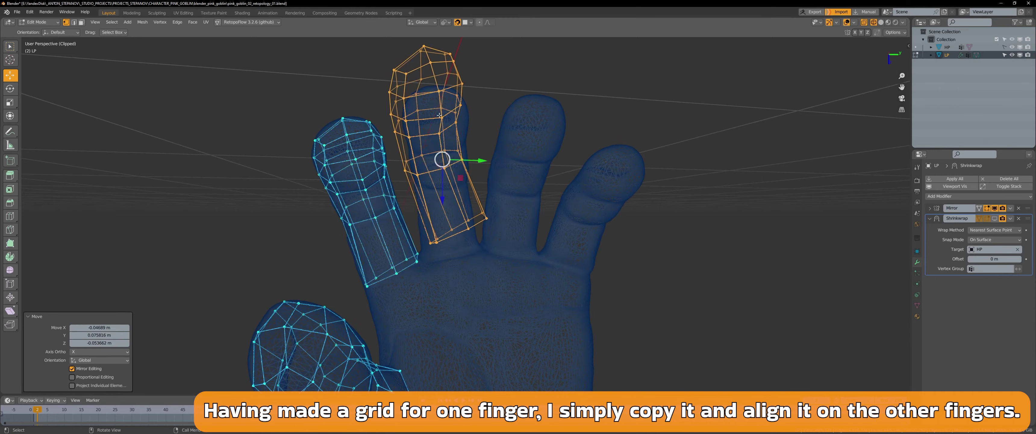
middle_drag(439, 115, 452, 161)
key(g)
key(r)
click(529, 159)
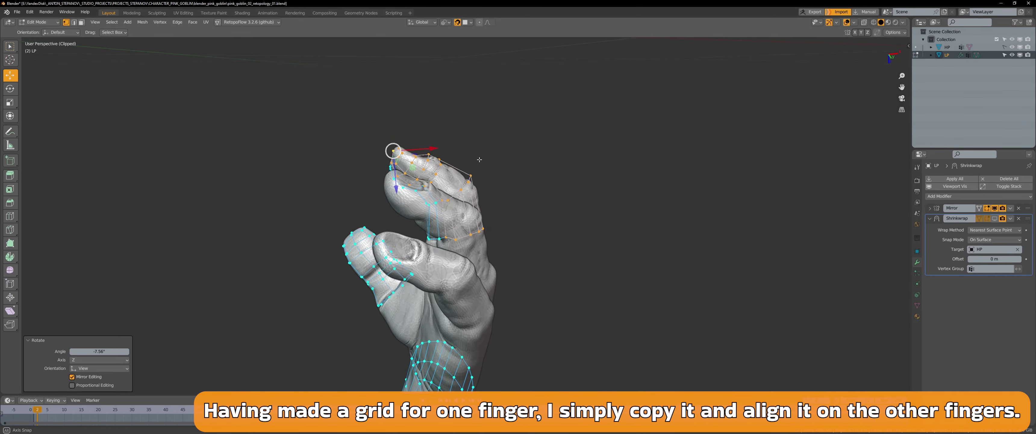
middle_drag(528, 160, 668, 199)
middle_drag(572, 189, 503, 169)
Reposition the middle finger grid's lower loop and tweak single vertices onto the finger
key(alt+z)
drag(370, 162, 474, 208)
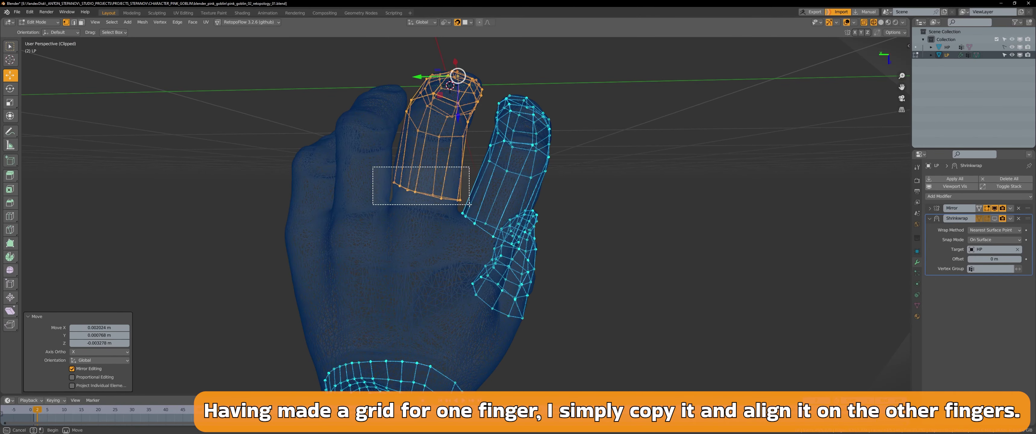
middle_drag(477, 159, 480, 175)
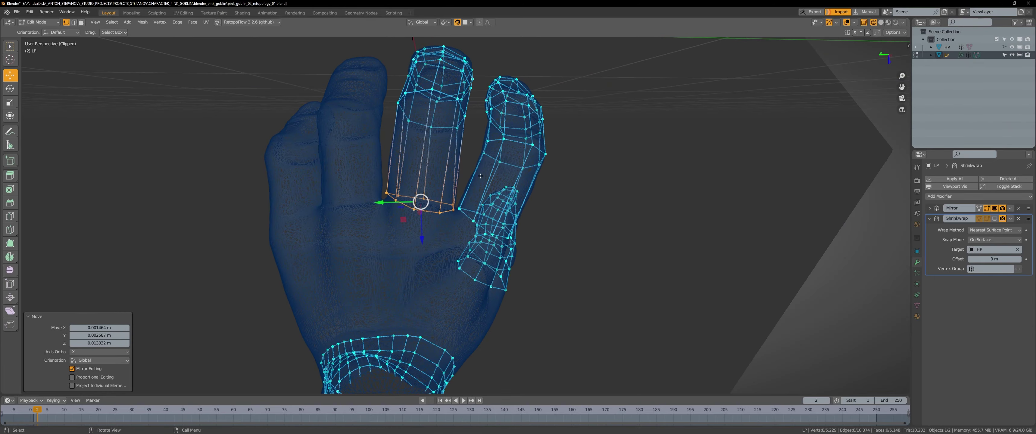
click(475, 203)
key(alt+z)
mouse_move(475, 204)
middle_down()
mouse_move(459, 189)
mouse_move(422, 195)
mouse_move(458, 187)
mouse_move(427, 199)
middle_up()
click(458, 187)
click(451, 198)
right_click(422, 195)
click(422, 201)
key(alt+z)
key(alt+z)
Duplicate the grid toward the next finger and nudge its vertices onto it
key(shift+d)
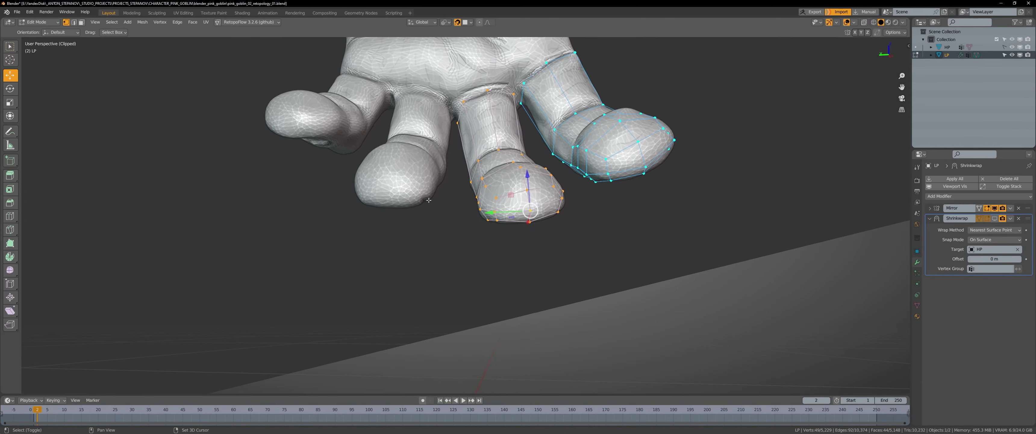
middle_drag(537, 241, 448, 142)
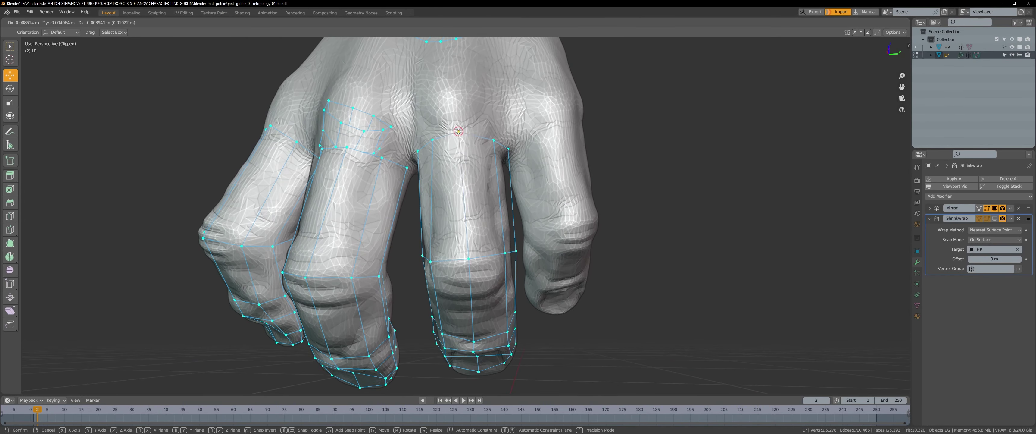
drag(395, 149, 396, 148)
middle_drag(480, 155, 442, 165)
drag(443, 165, 445, 163)
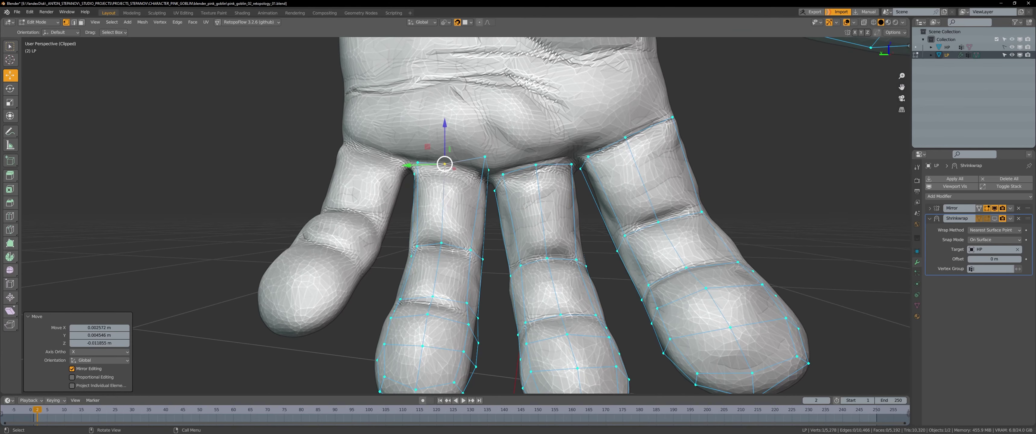
mouse_move(475, 168)
middle_down()
mouse_move(489, 187)
mouse_move(458, 144)
middle_up()
scroll(459, 145, up, 3)
drag(452, 142, 454, 140)
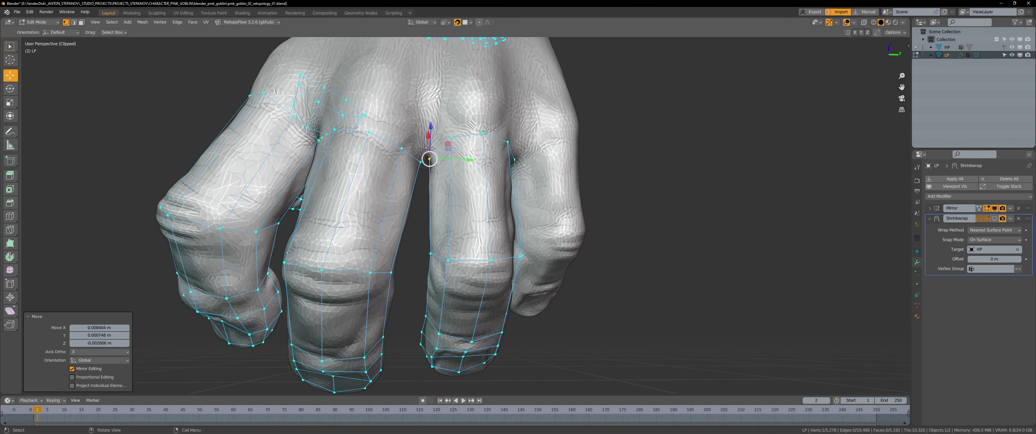
middle_drag(490, 143, 485, 143)
drag(485, 143, 484, 142)
mouse_move(485, 143)
middle_down()
mouse_move(423, 157)
mouse_move(480, 173)
middle_up()
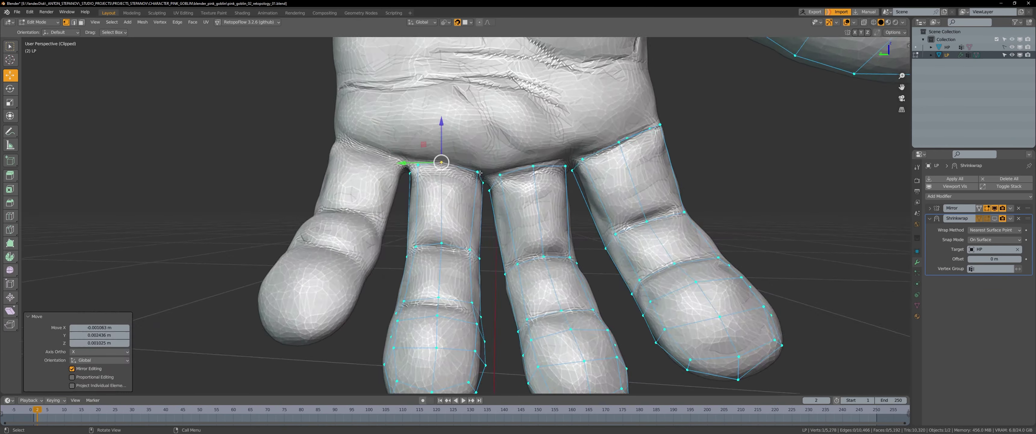
key(l)
Move the fingertip and thumb vertices onto the sculpt surface
middle_drag(476, 290, 492, 257)
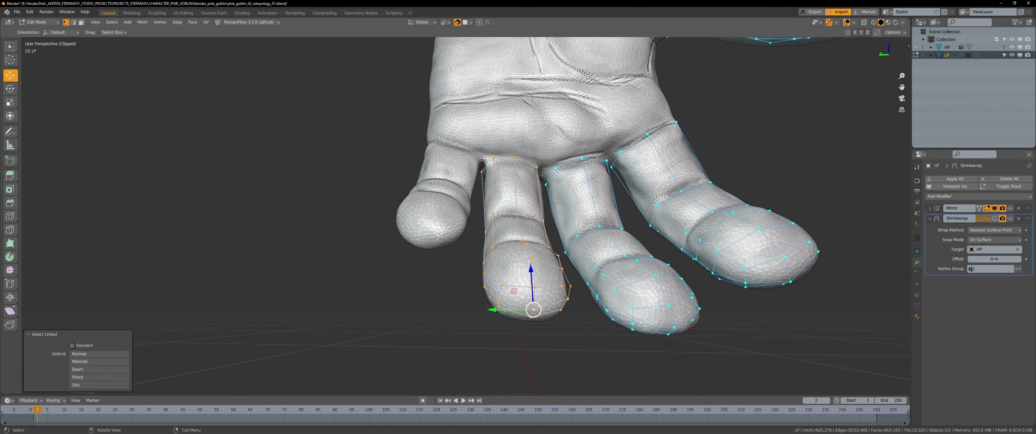
middle_drag(533, 210, 562, 208)
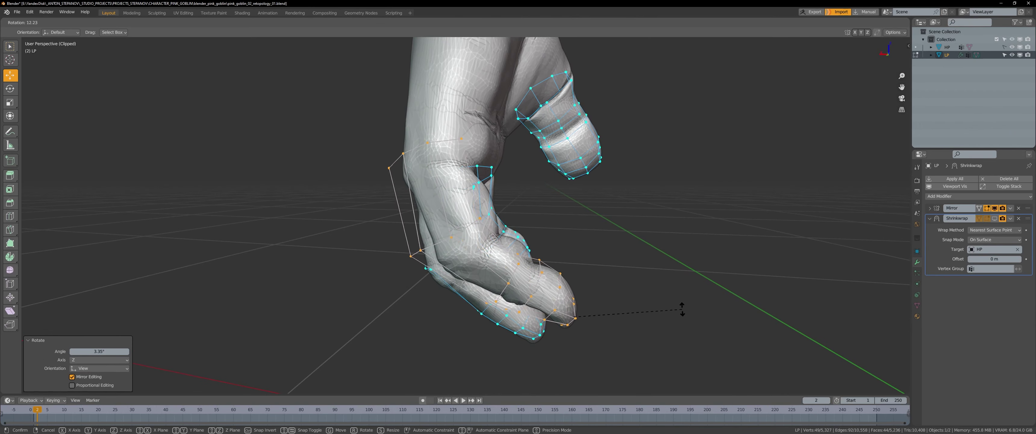
mouse_move(648, 243)
middle_down()
mouse_move(430, 287)
mouse_move(523, 241)
mouse_move(602, 228)
mouse_move(411, 196)
mouse_move(498, 181)
mouse_move(491, 212)
mouse_move(474, 169)
mouse_move(430, 203)
mouse_move(507, 193)
mouse_move(475, 237)
mouse_move(462, 226)
mouse_move(482, 249)
mouse_move(470, 260)
middle_up()
click(437, 201)
key(g)
click(492, 212)
key(g)
click(468, 262)
click(444, 283)
mouse_move(445, 284)
middle_down()
mouse_move(426, 258)
mouse_move(503, 256)
mouse_move(493, 244)
middle_up()
key(g)
click(426, 255)
Pull further finger vertices onto the finger surfaces
key(g)
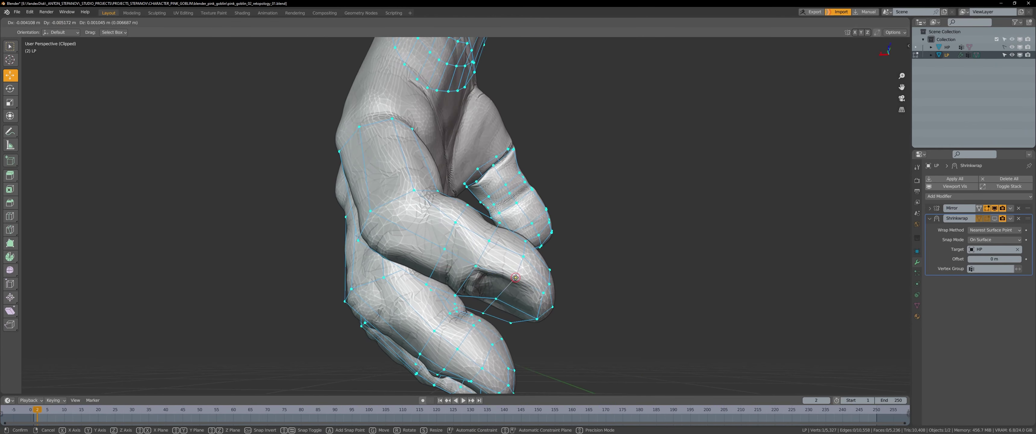
click(515, 277)
mouse_move(516, 277)
middle_down()
mouse_move(482, 261)
mouse_move(479, 241)
mouse_move(495, 268)
mouse_move(544, 213)
middle_up()
key(g)
click(495, 268)
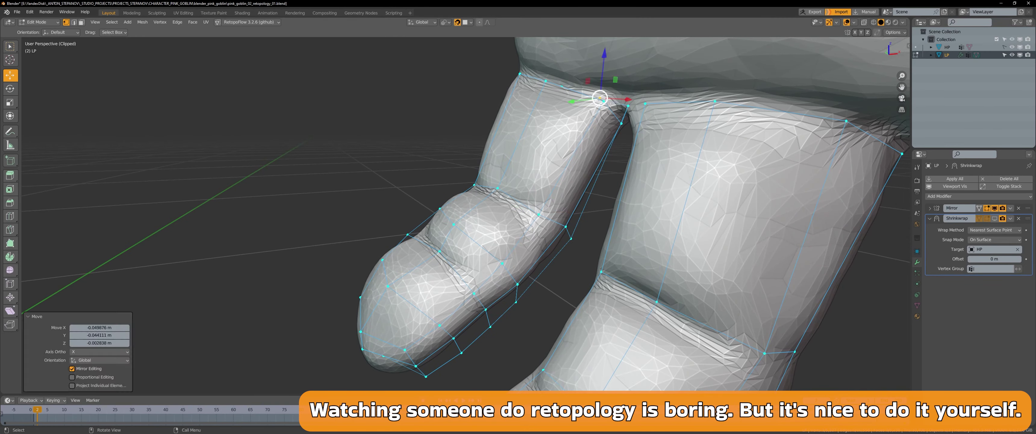
click(592, 95)
mouse_move(592, 95)
middle_down()
mouse_move(582, 143)
mouse_move(562, 146)
mouse_move(487, 263)
middle_up()
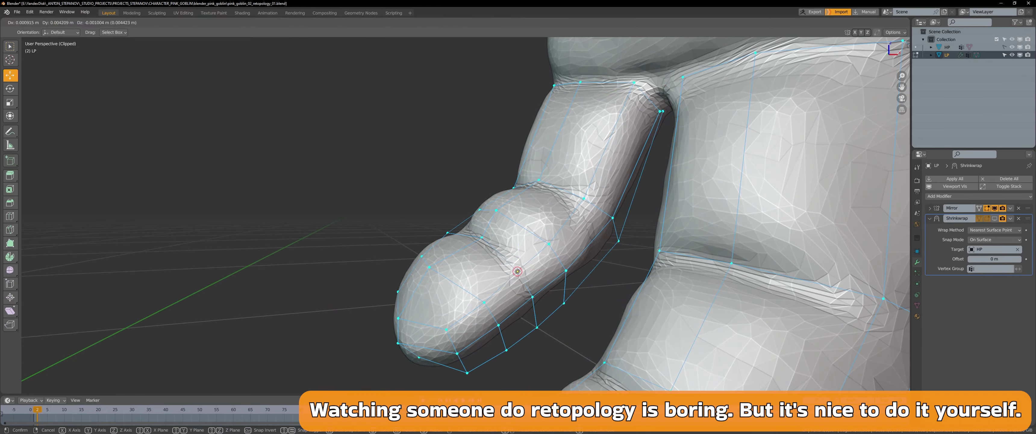
drag(487, 264, 488, 261)
mouse_move(488, 261)
middle_down()
mouse_move(495, 241)
mouse_move(555, 224)
mouse_move(504, 231)
mouse_move(487, 197)
mouse_move(443, 221)
mouse_move(516, 167)
middle_up()
scroll(487, 197, down, 5)
scroll(442, 221, up, 5)
key(g)
click(433, 226)
Fit the remaining fingertip vertices to the sculpt
scroll(516, 168, down, 4)
middle_drag(474, 203, 490, 289)
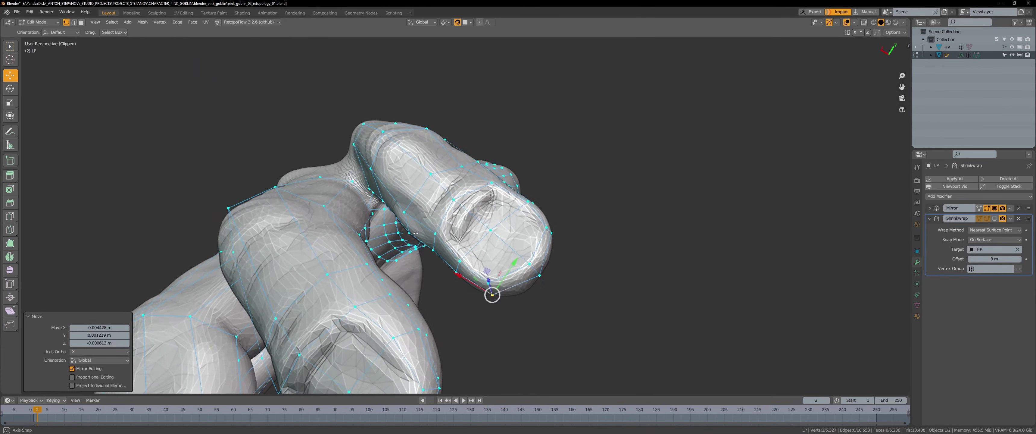
key(g)
scroll(431, 180, up, 4)
click(430, 181)
mouse_move(431, 180)
middle_down()
mouse_move(468, 228)
mouse_move(485, 167)
middle_up()
scroll(476, 231, down, 2)
scroll(485, 166, up, 3)
middle_drag(446, 241, 447, 145)
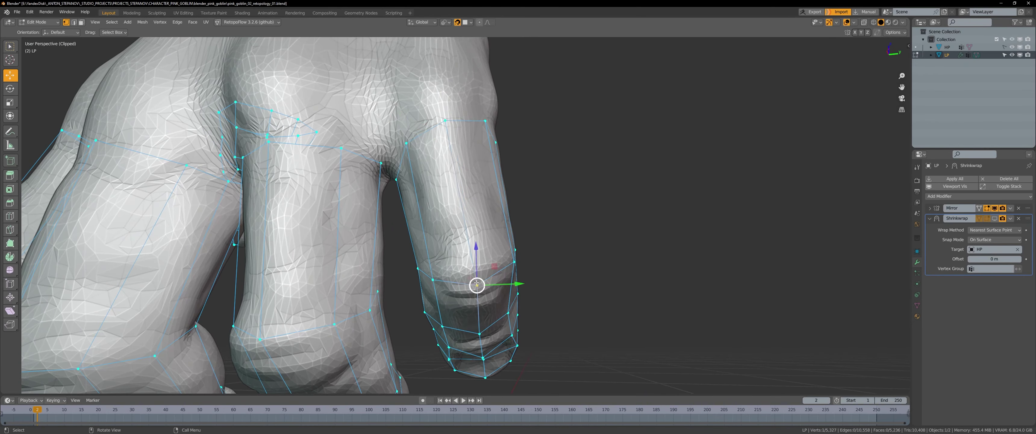
mouse_move(476, 285)
middle_down()
mouse_move(469, 138)
mouse_move(506, 134)
mouse_move(489, 170)
middle_up()
key(g)
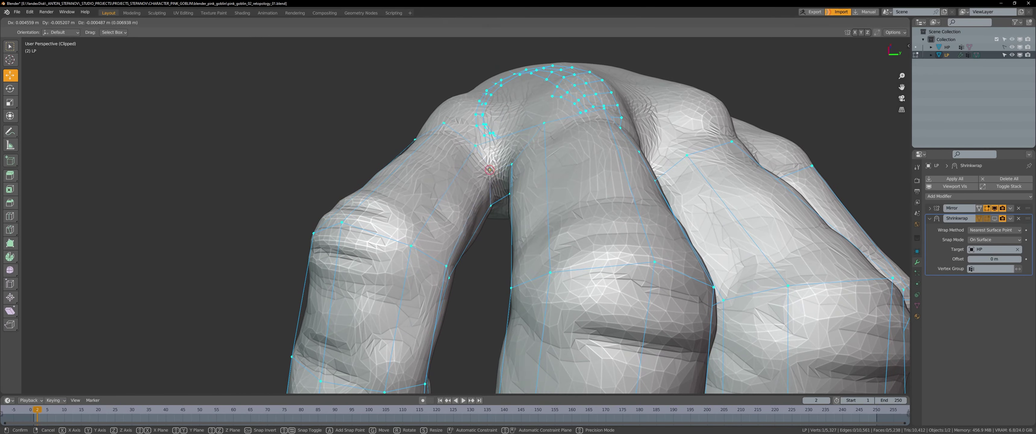
click(489, 169)
scroll(490, 170, down, 3)
scroll(566, 145, up, 4)
scroll(566, 145, down, 3)
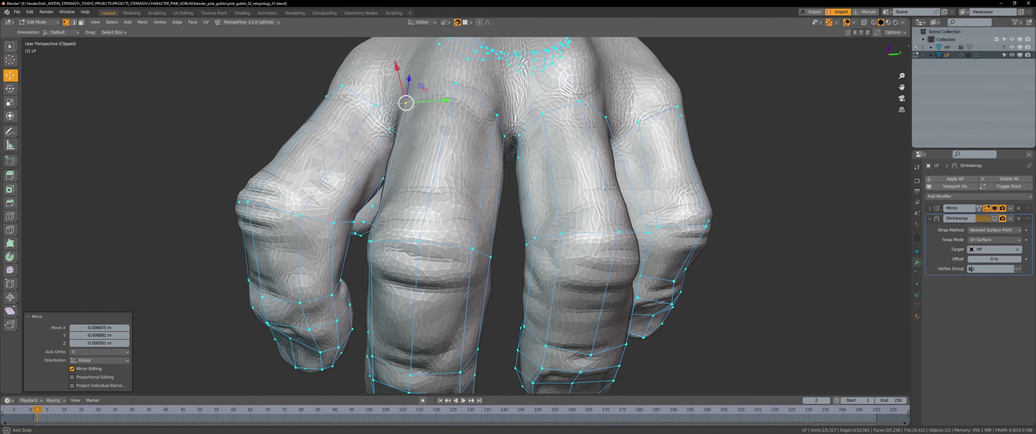
Select a palm edge and a vertex at the palm webbing
key(2)
mouse_move(566, 145)
middle_down()
mouse_move(523, 143)
mouse_move(499, 418)
middle_up()
click(500, 143)
scroll(499, 143, up, 4)
mouse_move(481, 190)
middle_down()
mouse_move(464, 187)
mouse_move(469, 194)
middle_up()
key(1)
click(470, 194)
drag(469, 194, 467, 196)
scroll(515, 190, up, 3)
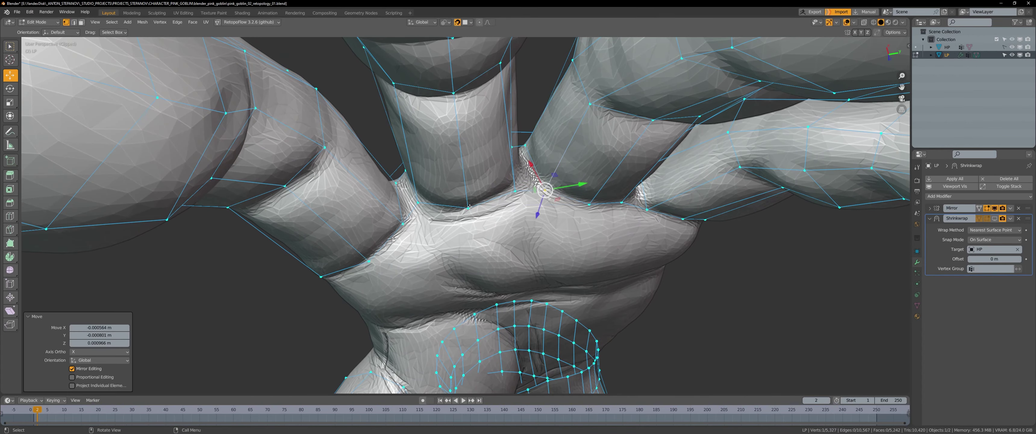
Nudge the webbing and finger-base vertices into place across the knuckles
drag(429, 226, 428, 226)
scroll(429, 226, down, 3)
middle_drag(429, 226, 370, 204)
click(424, 208)
drag(370, 203, 369, 205)
mouse_move(369, 205)
middle_down()
mouse_move(432, 166)
mouse_move(418, 173)
mouse_move(473, 207)
middle_up()
key(g)
click(467, 208)
Extrude the edge strip into new faces and place a vertex on the back of the hand
scroll(450, 229, down, 5)
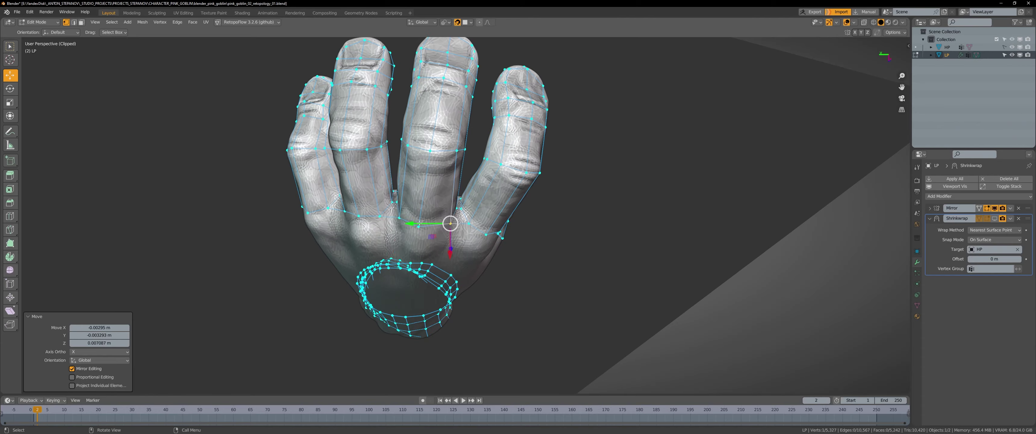
mouse_move(449, 229)
middle_down()
mouse_move(500, 206)
mouse_move(567, 240)
mouse_move(529, 236)
middle_up()
key(e)
click(571, 237)
scroll(529, 236, up, 3)
click(529, 236)
key(g)
mouse_move(582, 252)
middle_down()
mouse_move(404, 215)
mouse_move(495, 245)
mouse_move(520, 231)
mouse_move(505, 264)
mouse_move(447, 261)
mouse_move(393, 280)
mouse_move(362, 241)
mouse_move(463, 225)
mouse_move(502, 261)
mouse_move(474, 193)
mouse_move(494, 256)
middle_up()
click(495, 245)
Extrude a row along the palm crease and move its palm vertices onto the sculpt
scroll(414, 270, up, 4)
scroll(503, 261, up, 3)
key(e)
click(523, 273)
key(2)
click(475, 192)
key(g)
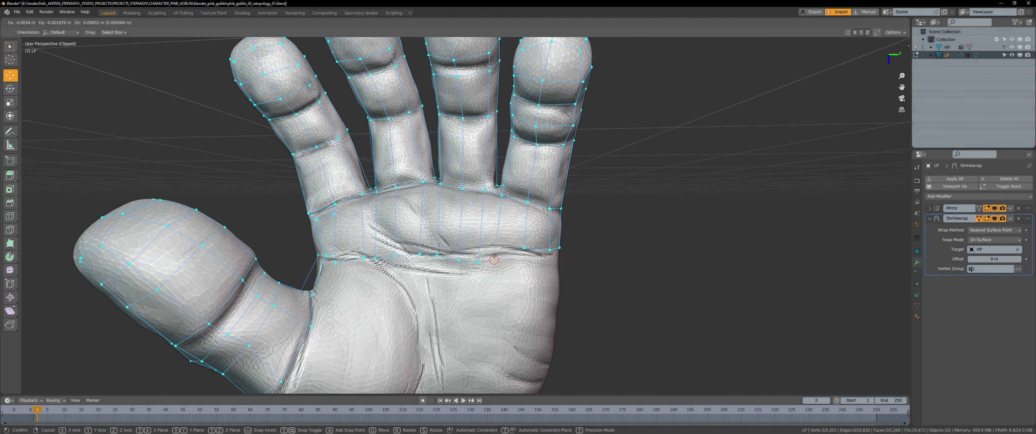
click(494, 256)
key(g)
click(443, 229)
key(g)
click(382, 243)
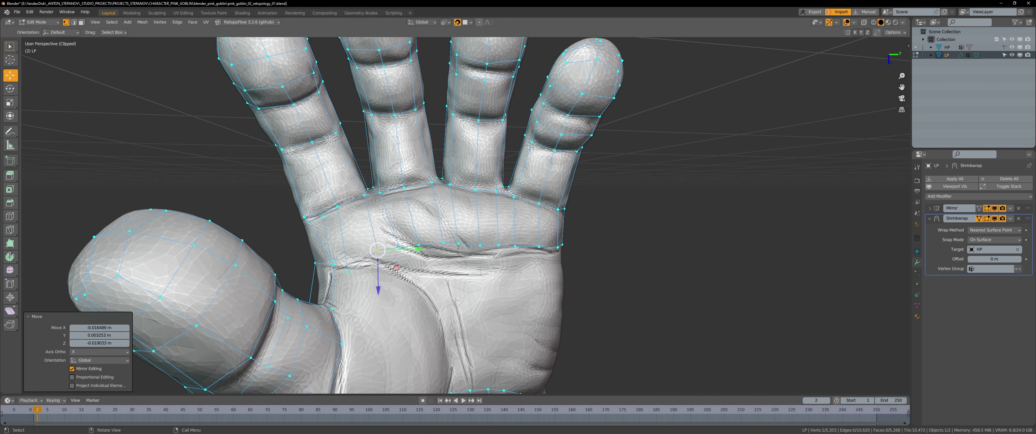
middle_drag(382, 243, 476, 243)
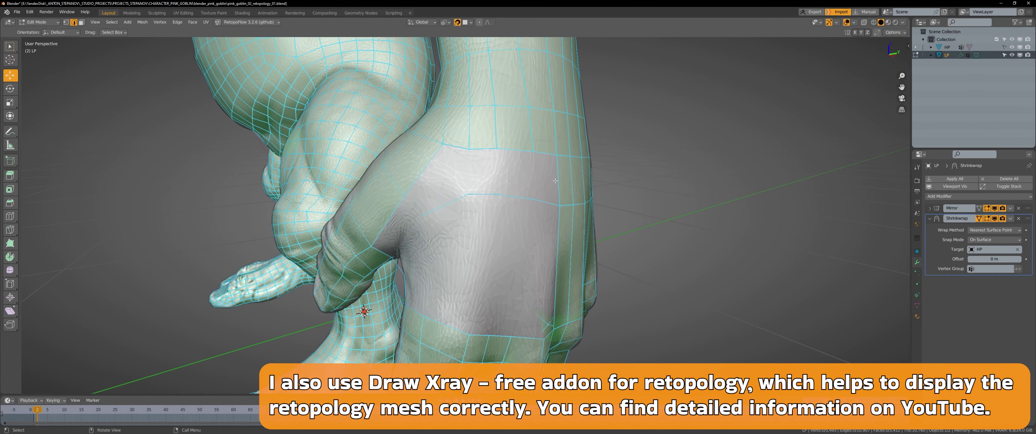
Extrude a new vertex from an edge and reposition a vertex near the hip
middle_drag(475, 205, 482, 195)
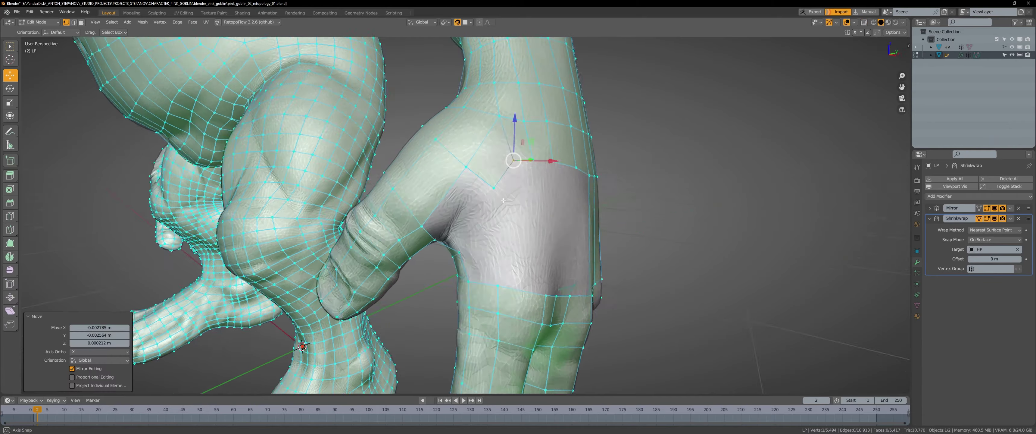
middle_drag(477, 192, 504, 176)
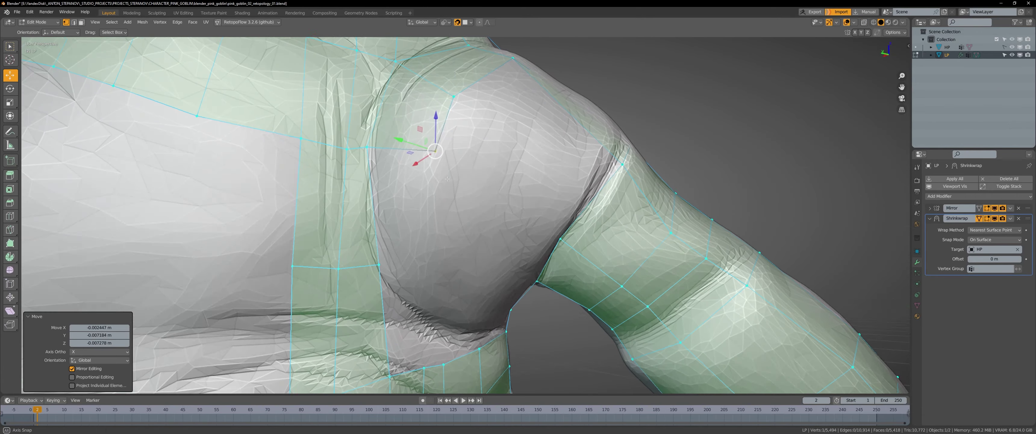
mouse_move(402, 181)
middle_down()
mouse_move(414, 200)
mouse_move(375, 228)
middle_up()
key(e)
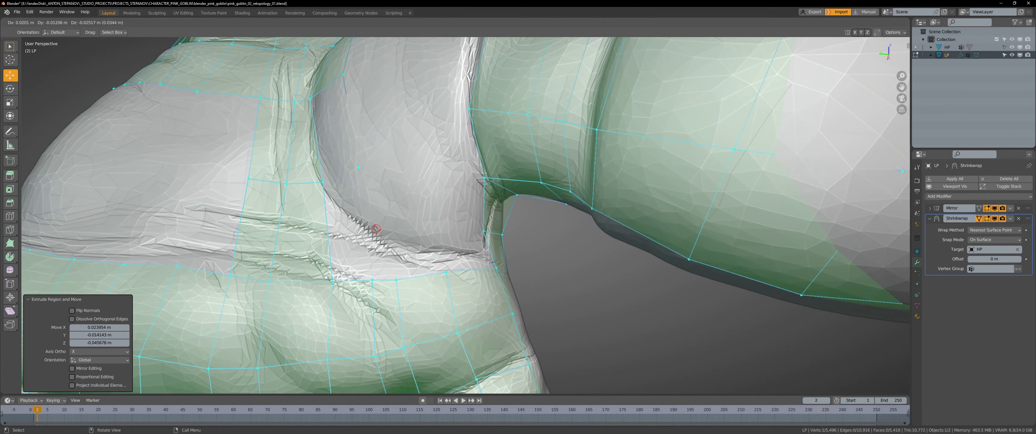
click(449, 239)
middle_drag(449, 238, 503, 253)
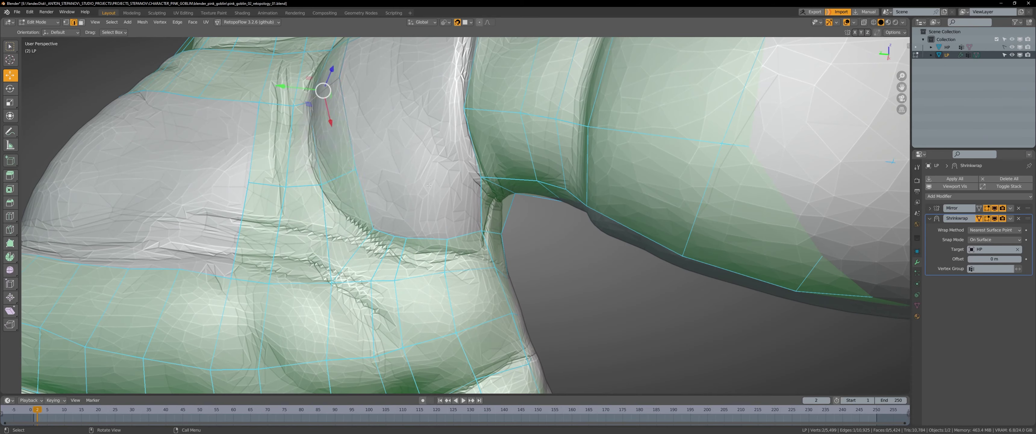
middle_drag(429, 185, 448, 248)
click(448, 249)
key(g)
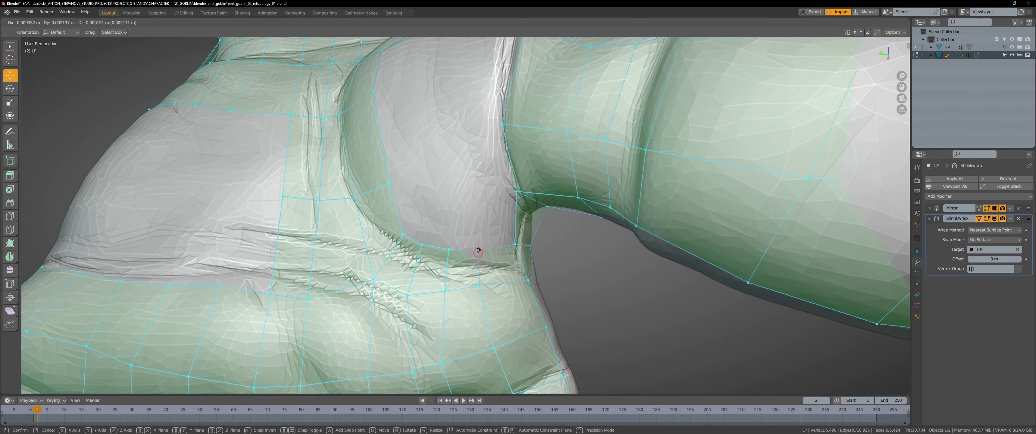
click(420, 241)
Join two hand vertices with F to start filling the thumb web
mouse_move(381, 185)
shift+middle_down()
mouse_move(395, 203)
mouse_move(555, 222)
shift+middle_up()
key(f)
mouse_move(458, 213)
middle_down()
mouse_move(525, 132)
mouse_move(478, 159)
middle_up()
scroll(532, 136, down, 3)
scroll(532, 136, up, 4)
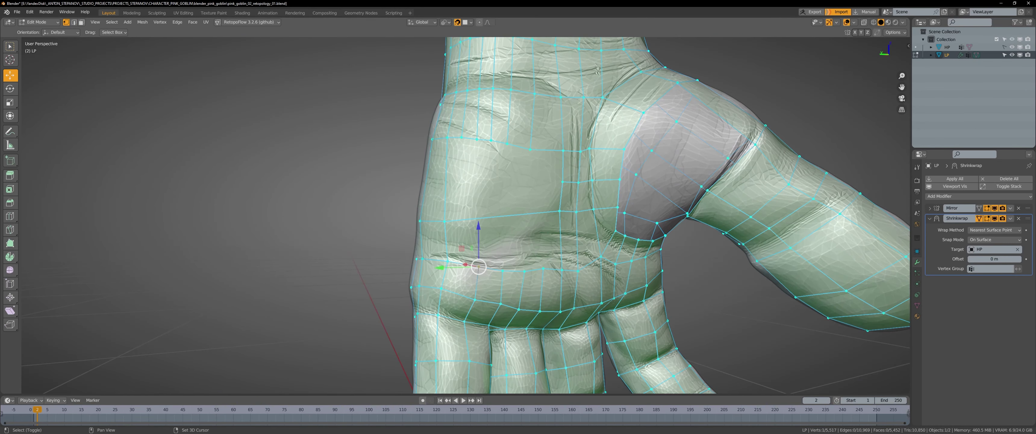
scroll(503, 266, up, 2)
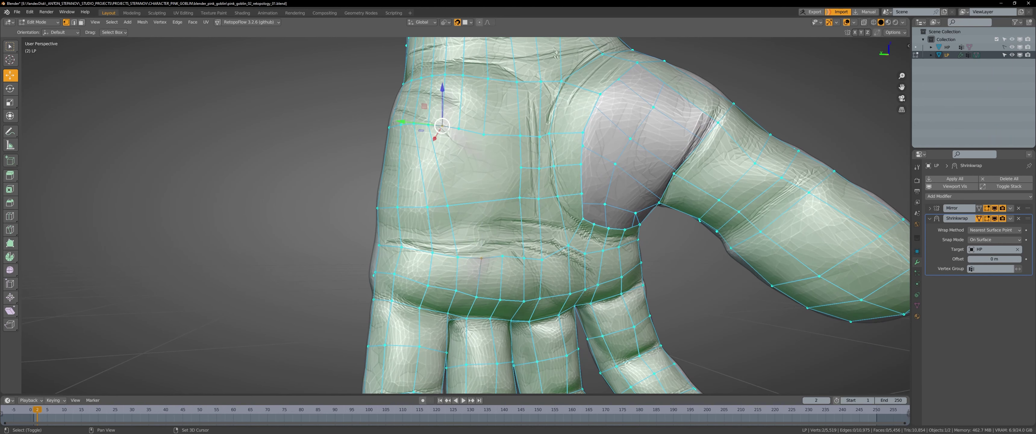
shift+middle_drag(503, 266, 466, 251)
scroll(491, 159, down, 2)
scroll(473, 195, up, 3)
Tweak palm and thumb-base vertices, merging one, and make the wrist ring of faces red
drag(473, 198, 446, 190)
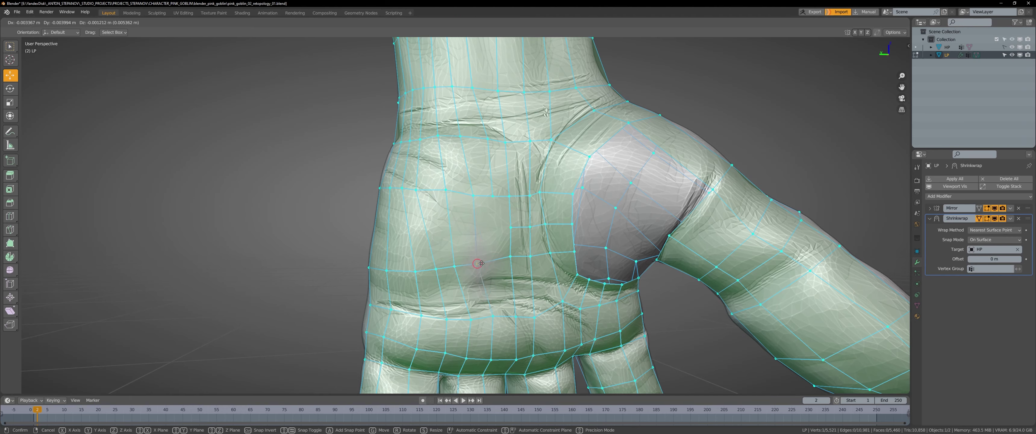
scroll(422, 209, up, 2)
scroll(404, 229, up, 2)
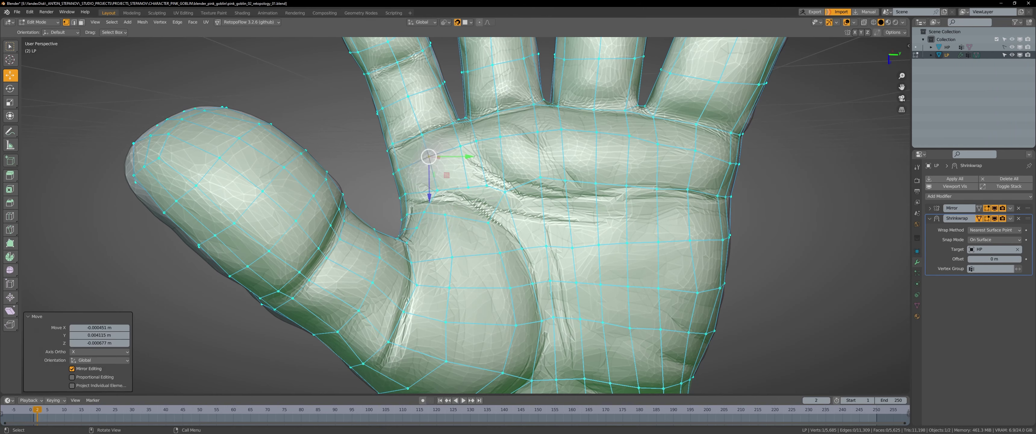
drag(433, 208, 434, 208)
scroll(426, 181, up, 2)
shift+middle_drag(426, 201, 438, 173)
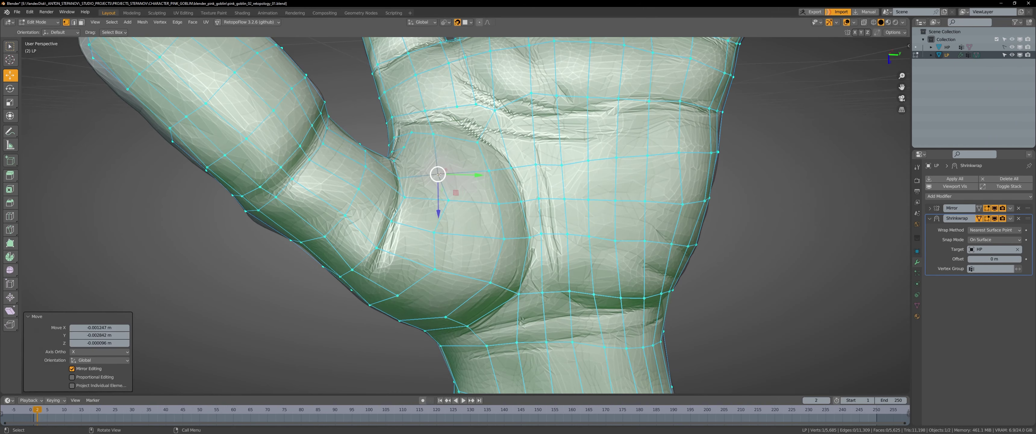
drag(436, 266, 436, 268)
scroll(436, 269, down, 2)
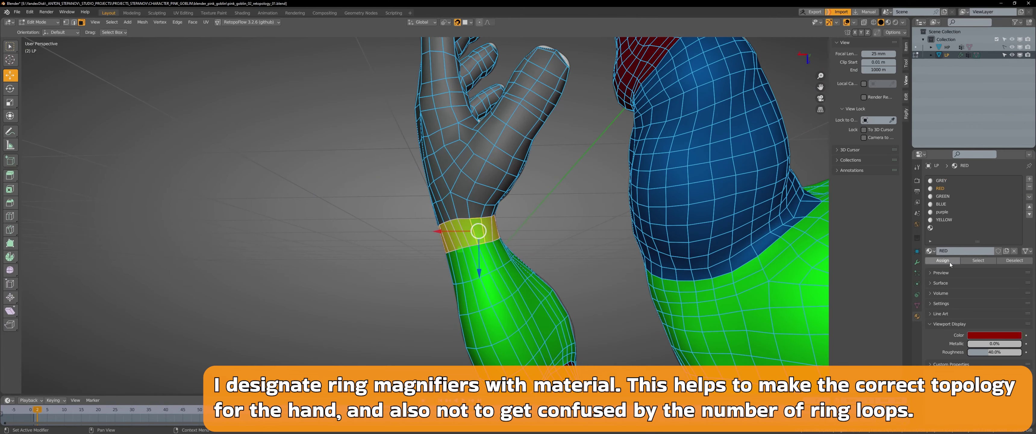
click(942, 261)
middle_drag(563, 225, 499, 213)
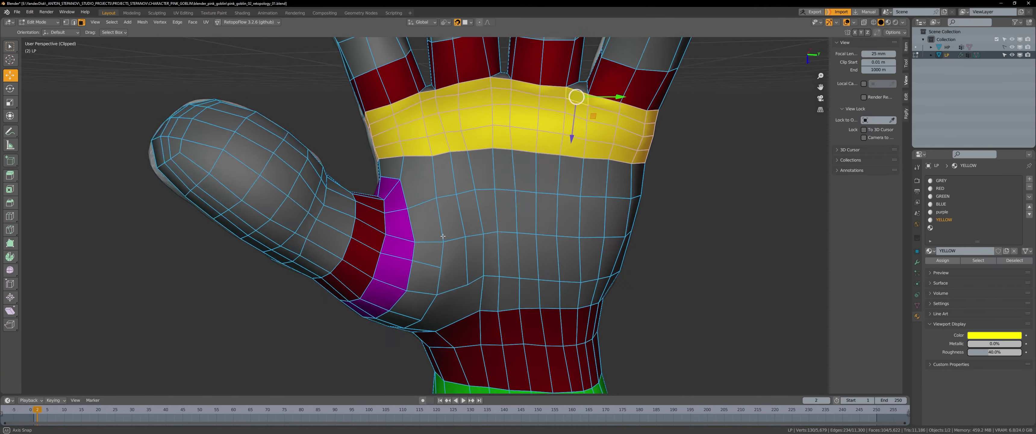
Dissolve the selected hand vertices and reposition a palm vertex
middle_drag(585, 284, 534, 256)
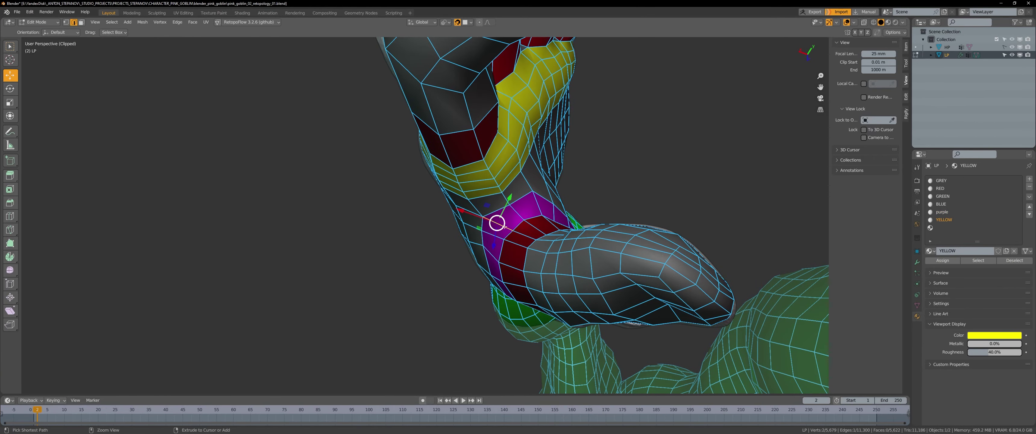
key(ctrl+x)
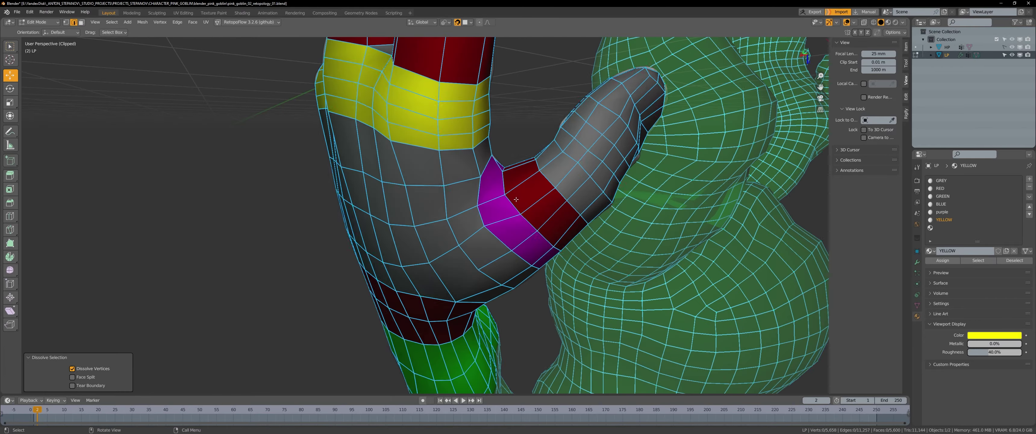
mouse_move(516, 199)
middle_down()
mouse_move(458, 240)
mouse_move(388, 176)
middle_up()
click(496, 245)
key(g)
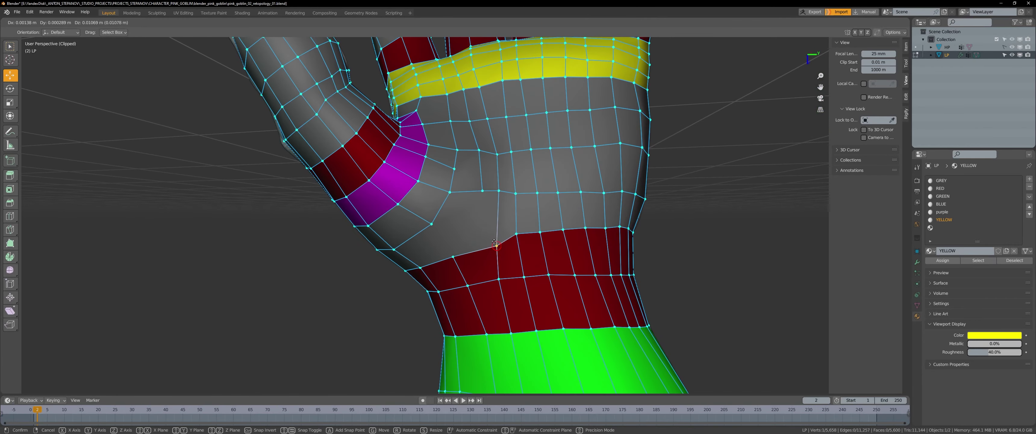
mouse_move(494, 241)
middle_down()
mouse_move(479, 200)
mouse_move(463, 257)
middle_up()
key(g)
click(499, 209)
middle_drag(499, 209, 503, 176)
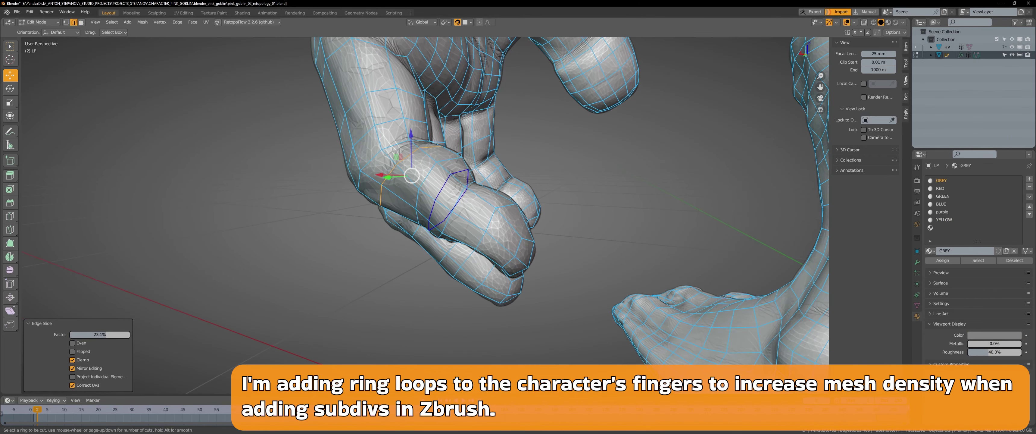
Add a ring loop around a finger with Loop Cut (Ctrl+R)
key(1)
middle_drag(643, 202, 498, 165)
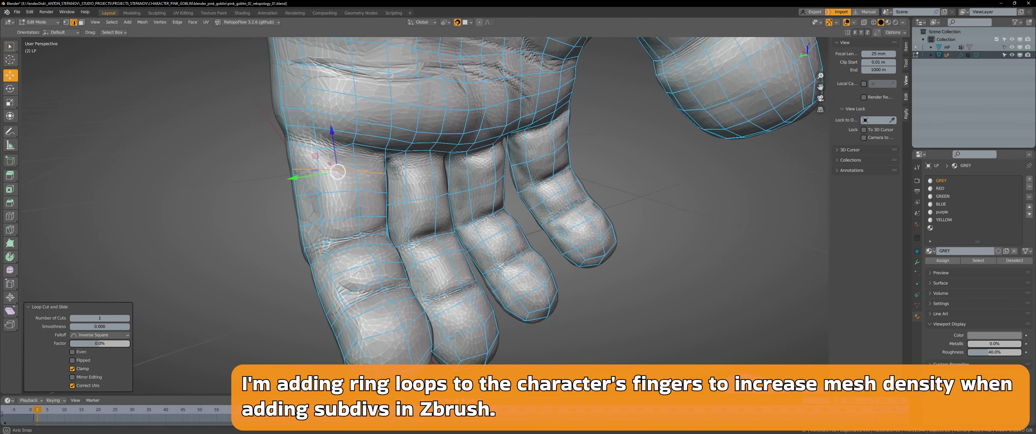
scroll(498, 165, up, 3)
key(ctrl+r)
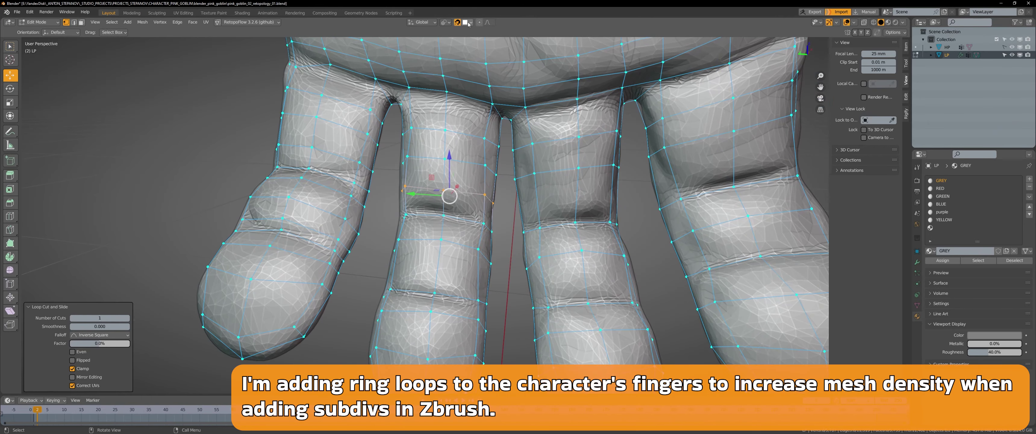
scroll(477, 235, down, 2)
middle_drag(474, 185, 462, 208)
click(354, 188)
key(g)
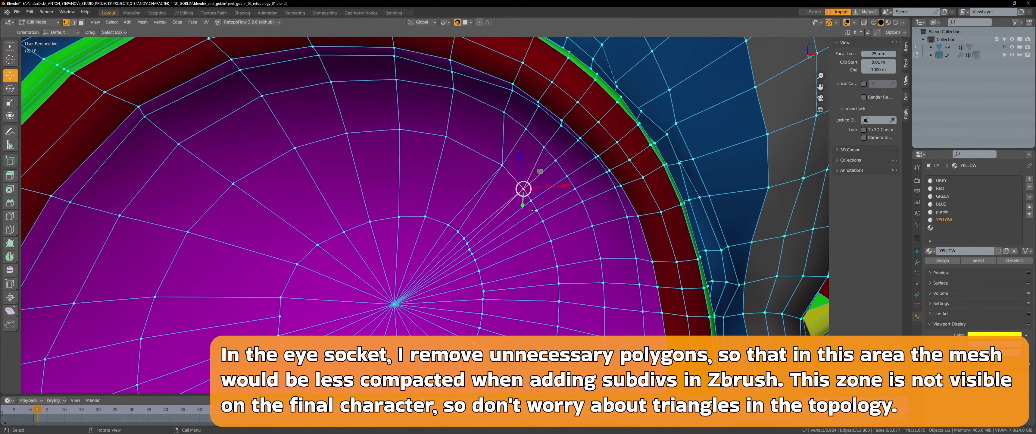
Merge two eye-socket vertices and connect the centre vertex with J
scroll(510, 241, down, 5)
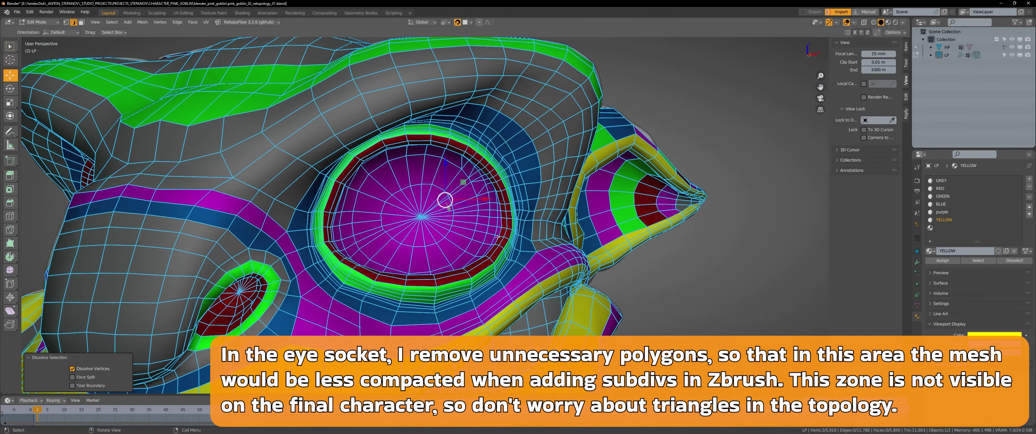
key(1)
scroll(491, 203, up, 4)
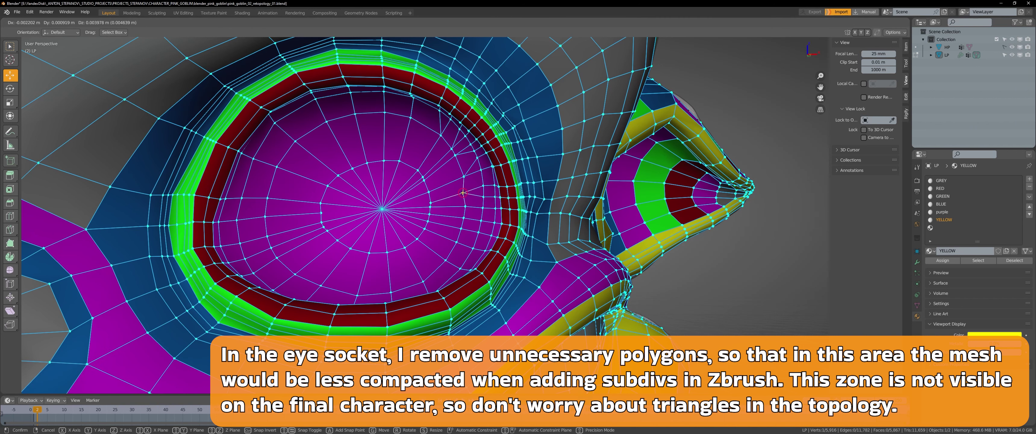
click(463, 192)
click(431, 199)
shift+click(469, 214)
key(m)
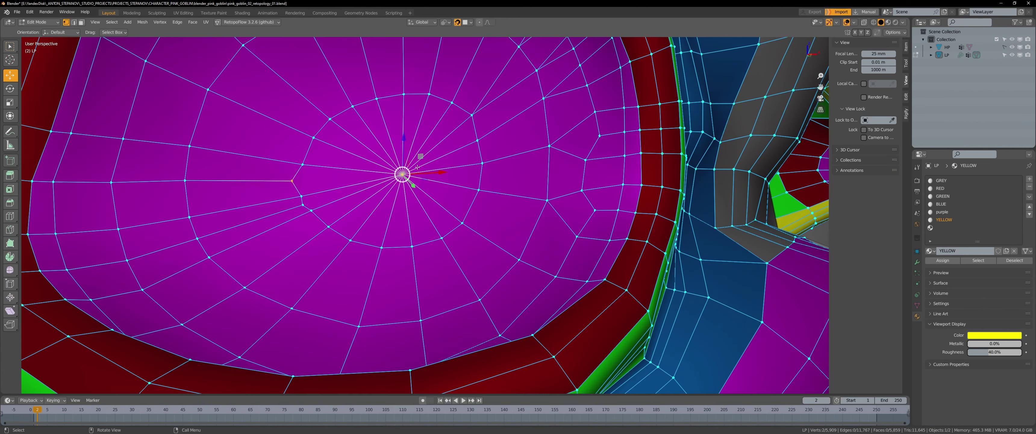
key(j)
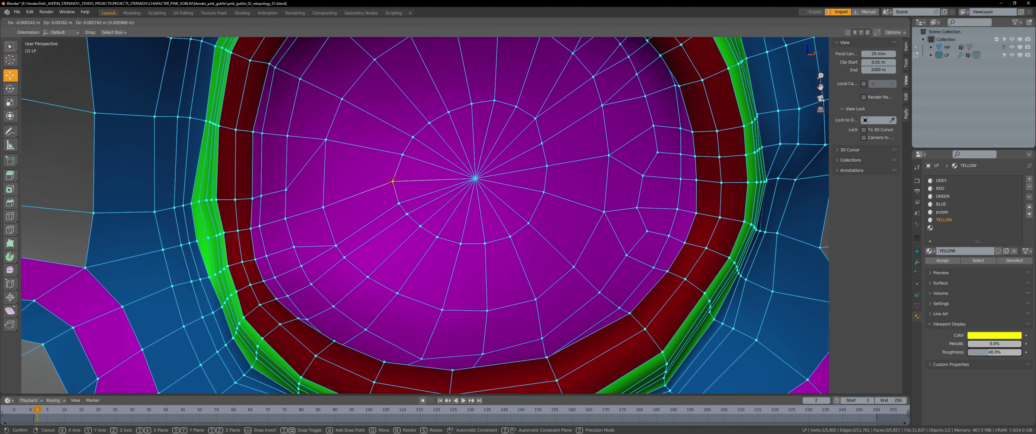
click(393, 181)
Apply a knife cut in the eye socket and move a vertex on the socket rim
key(ctrl+Tab)
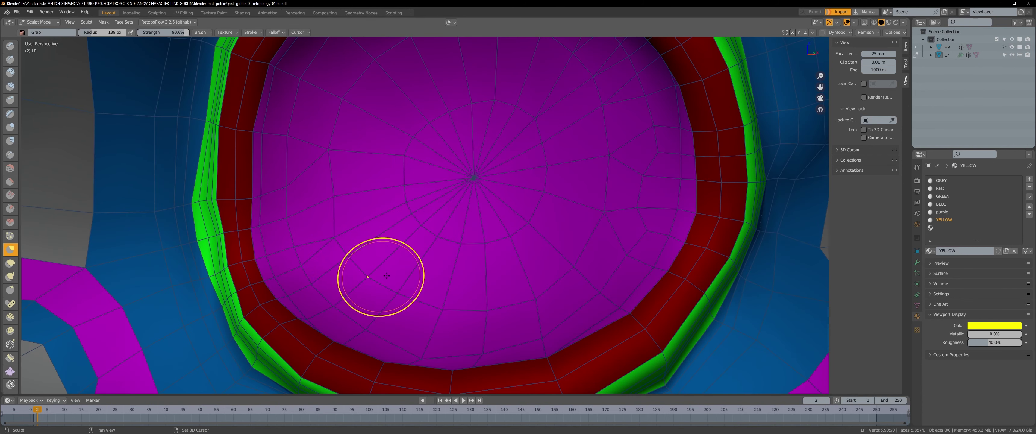
key(Tab)
key(Tab)
key(Tab)
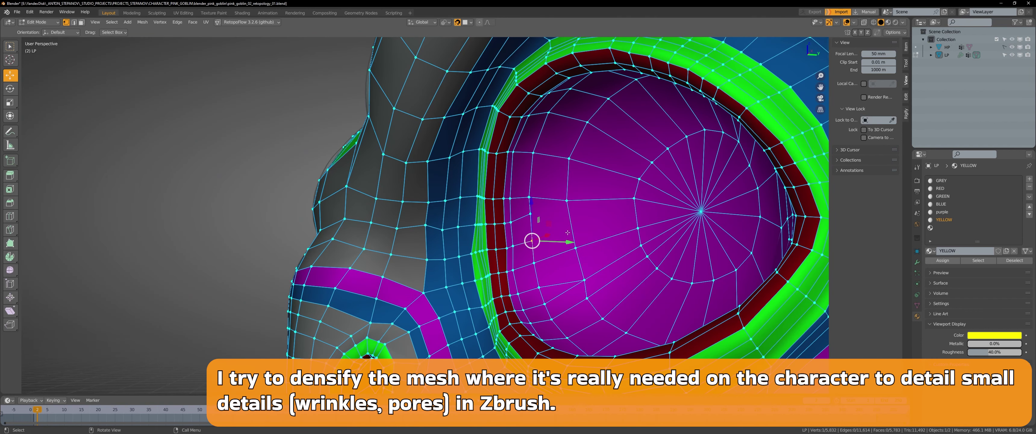
key(Return)
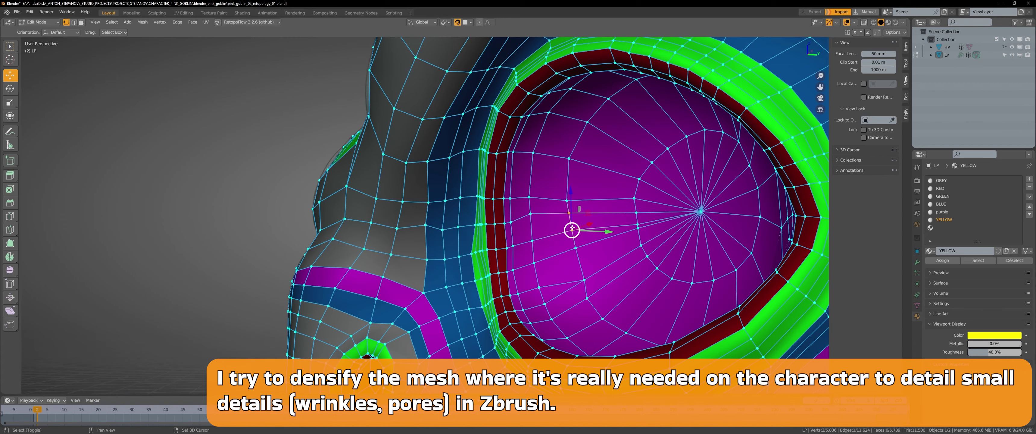
click(578, 199)
scroll(578, 199, up, 3)
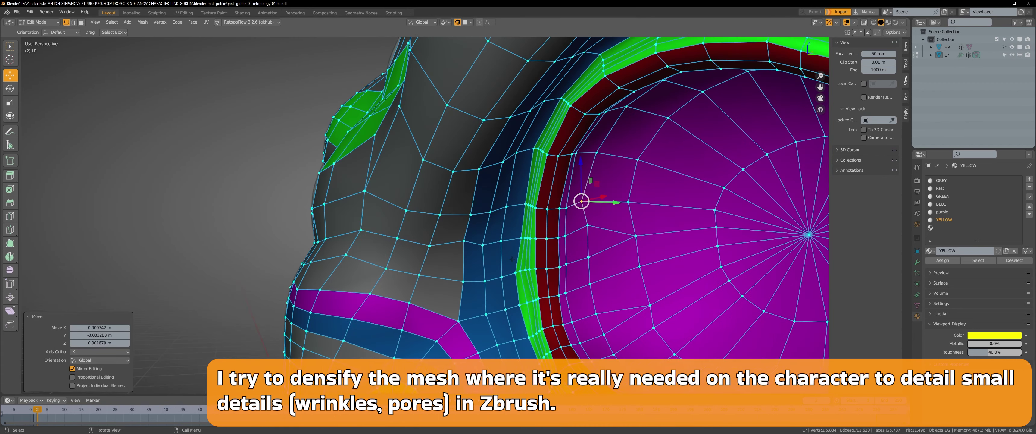
scroll(522, 234, up, 3)
key(g)
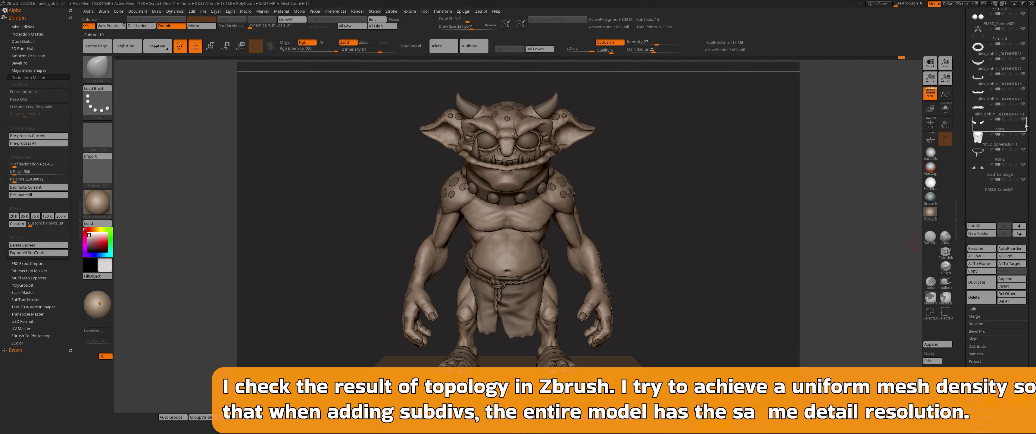
scroll(1026, 126, up, 3)
scroll(1026, 177, up, 3)
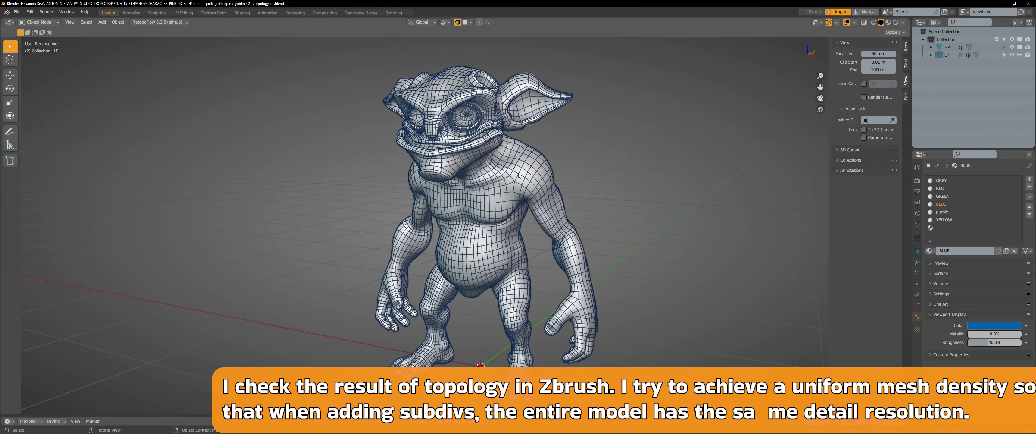
Select the goblin retopology mesh and send it to ZBrush with the GoB button
click(519, 176)
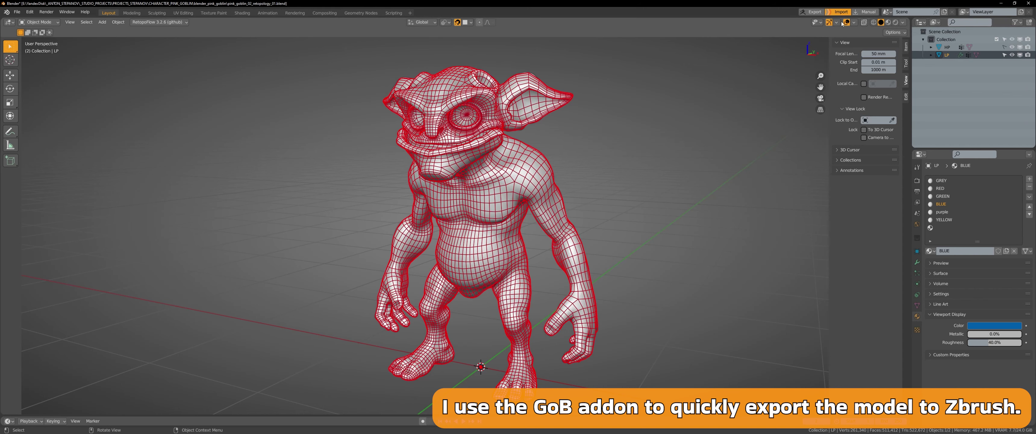
click(1000, 4)
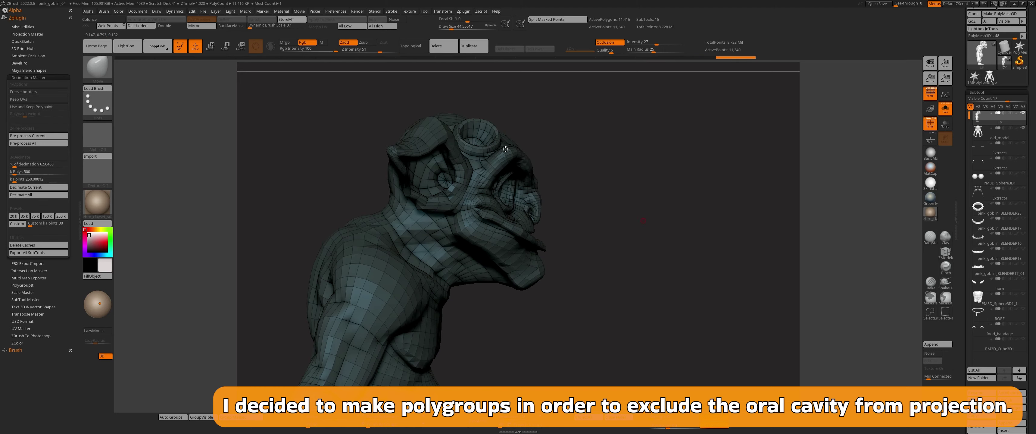
Lasso-isolate the mouth area and make it its own polygroup with Ctrl+W
mouse_move(350, 92)
ctrl+shift+mouse_down()
mouse_move(378, 213)
mouse_move(482, 233)
mouse_move(501, 275)
mouse_move(370, 325)
mouse_move(527, 238)
mouse_move(525, 193)
mouse_move(418, 210)
ctrl+shift+mouse_up()
key(ctrl+w)
ctrl+shift+click(371, 325)
ctrl+shift+click(526, 239)
ctrl+shift+click(418, 210)
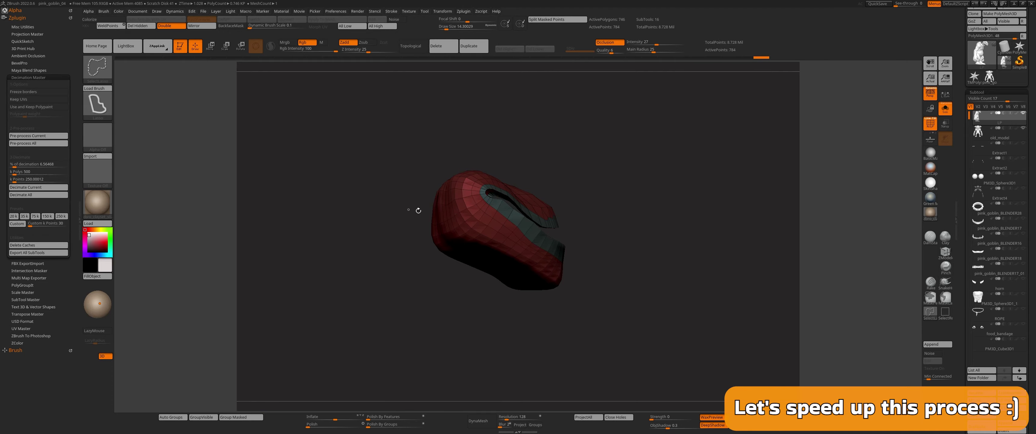
ctrl+shift+click(174, 404)
mouse_move(174, 404)
mouse_down()
mouse_move(651, 215)
mouse_move(552, 281)
mouse_move(587, 238)
mouse_move(509, 214)
mouse_move(425, 220)
mouse_up()
Hide the head skin and ear loops to isolate the ear groups, then the eyeball
ctrl+shift+click(651, 215)
ctrl+shift+click(587, 237)
ctrl+shift+click(563, 225)
ctrl+shift+click(510, 215)
ctrl+shift+click(501, 218)
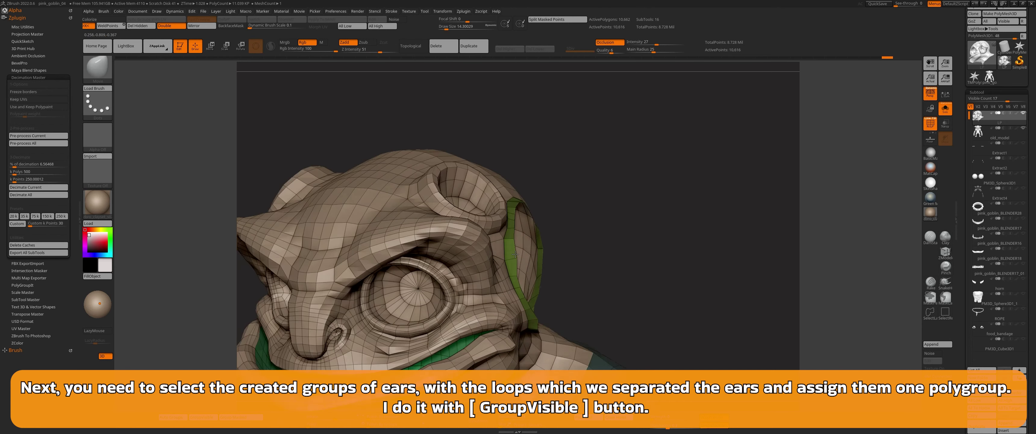
drag(361, 204, 417, 206)
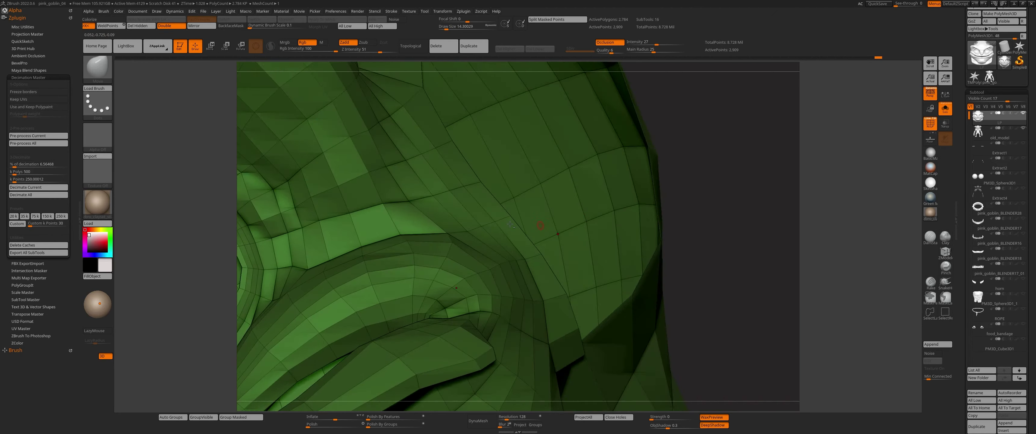
ctrl+shift+click(706, 186)
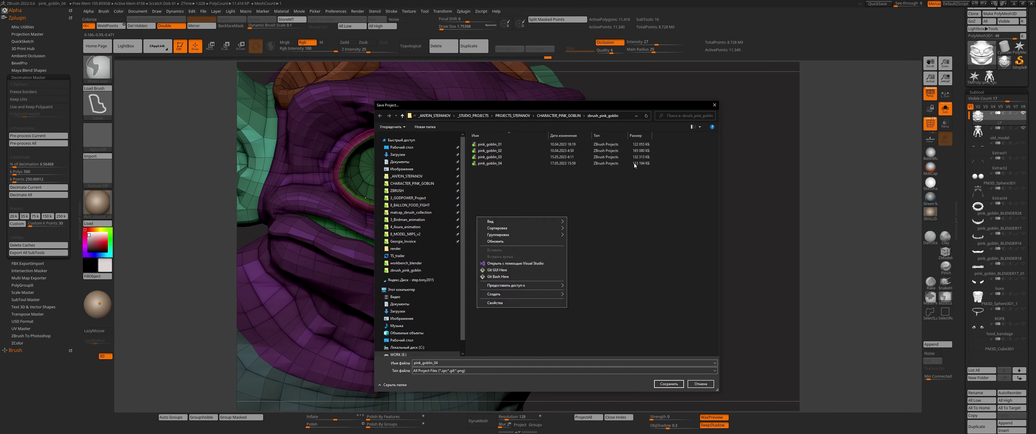
Save the project as pink_goblin_05 and reframe the view on the goblin
click(669, 383)
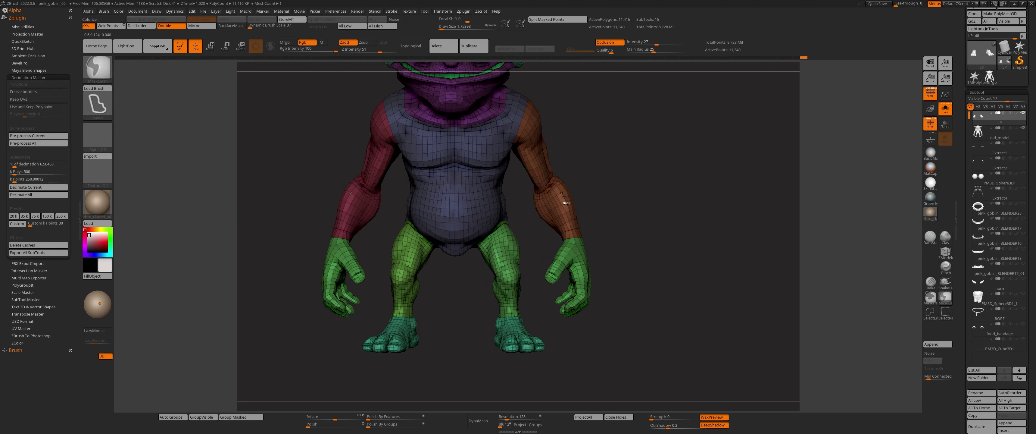
ctrl+right_drag(532, 191, 641, 217)
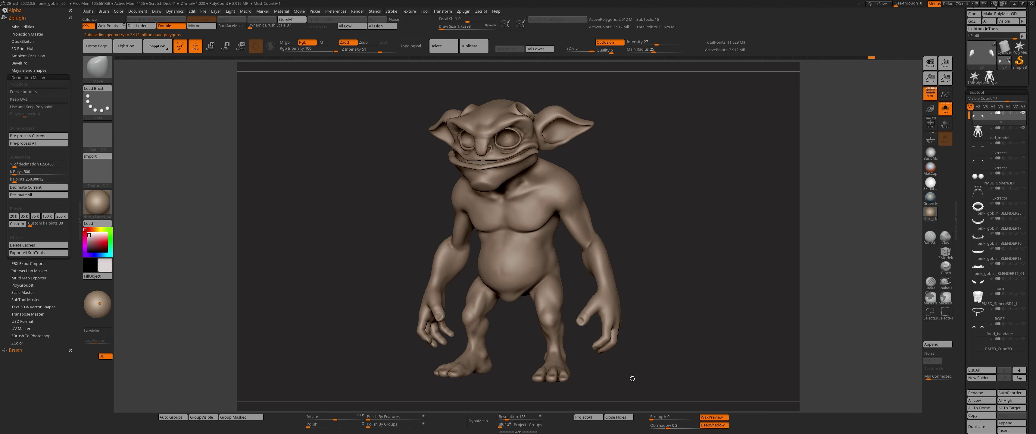
Drop the goblin to its lowest subdivision level and zoom in on the face
key(shift+d)
key(shift+d)
key(shift+d)
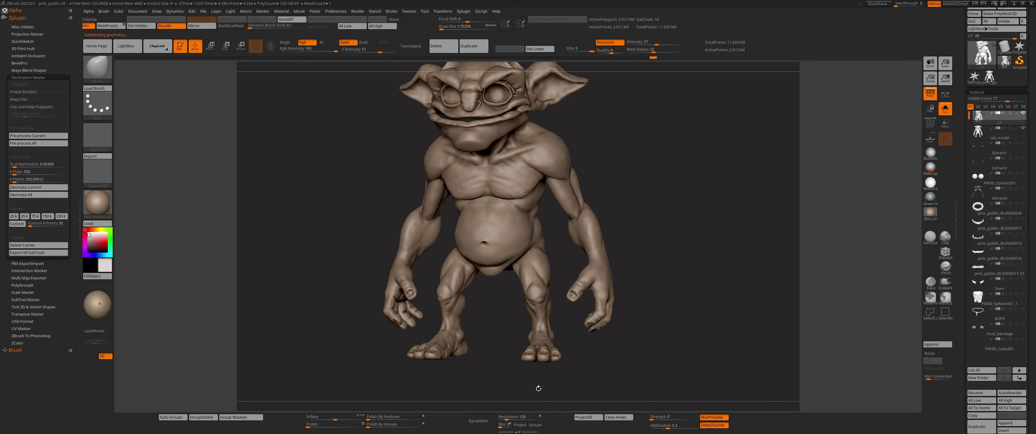
mouse_move(533, 246)
ctrl+right_down()
mouse_move(514, 210)
mouse_move(498, 213)
ctrl+right_up()
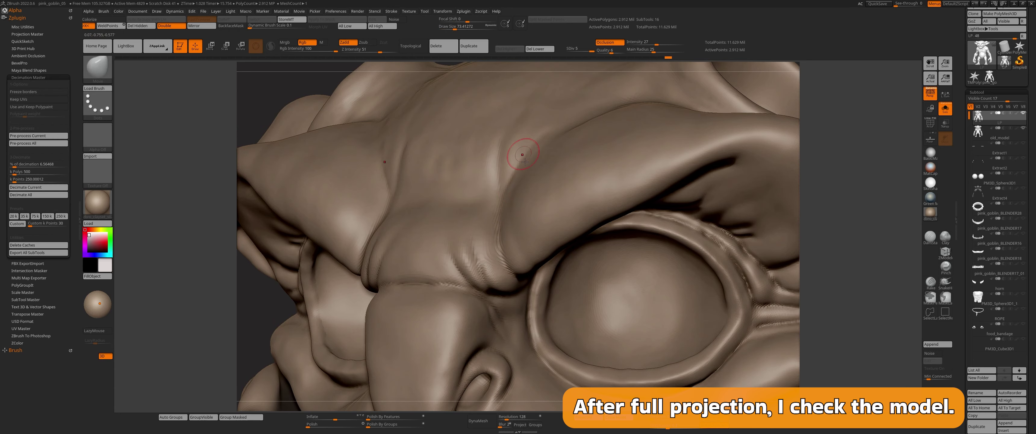
Inspect the projected detail around the brow, nose and under the eye
right_drag(525, 161, 365, 159)
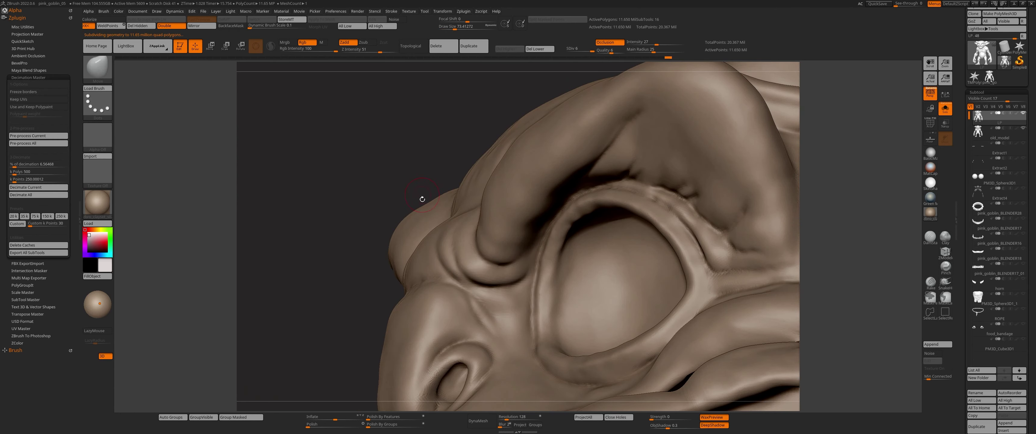
right_drag(422, 199, 489, 181)
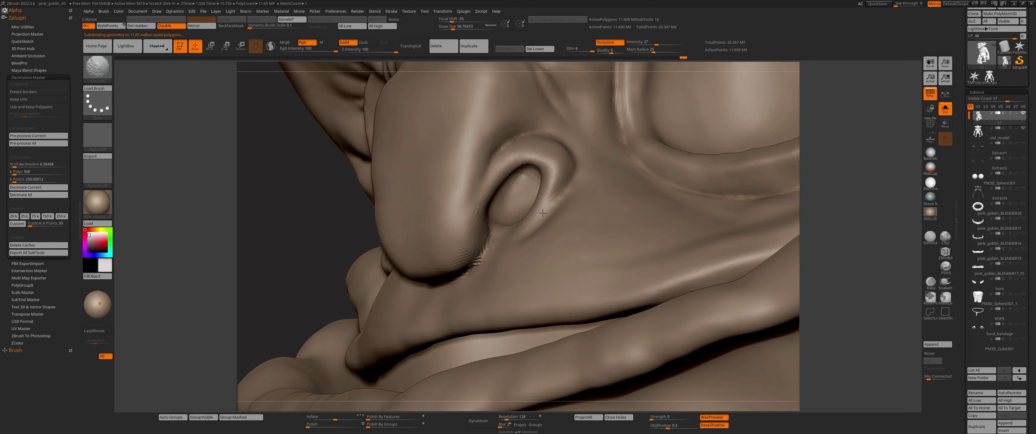
right_drag(541, 127, 543, 197)
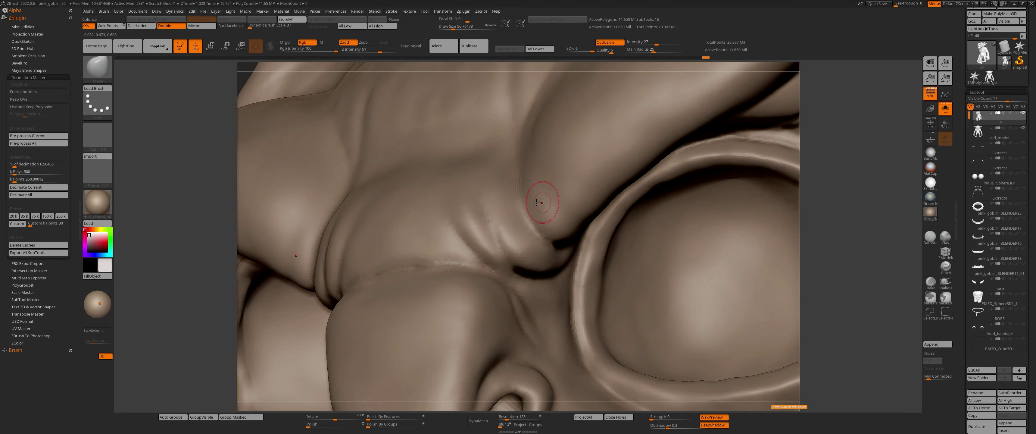
key(shift+f)
key(shift+f)
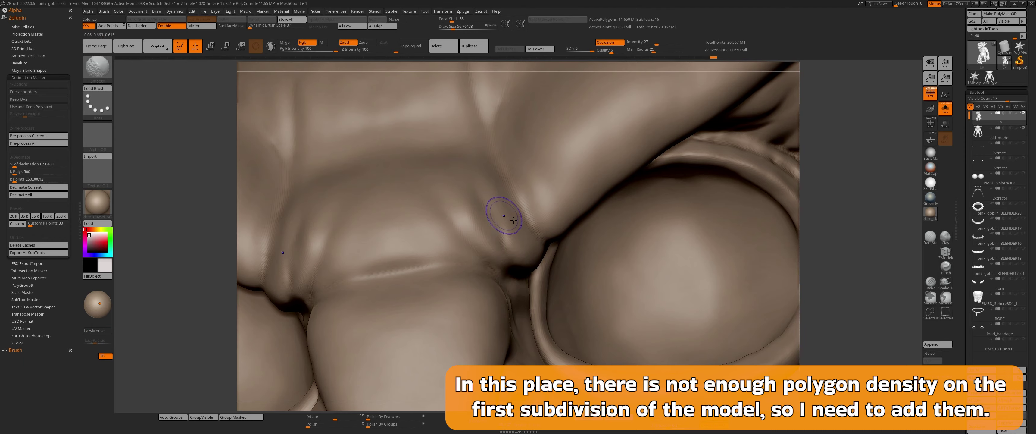
key(f)
mouse_move(402, 161)
ctrl+right_down()
mouse_move(319, 243)
mouse_move(426, 162)
mouse_move(422, 185)
mouse_move(499, 111)
ctrl+right_up()
Step subdivision levels down and up to check density, ending at the lowest level
key(shift+d)
key(shift+d)
key(shift+d)
key(d)
key(d)
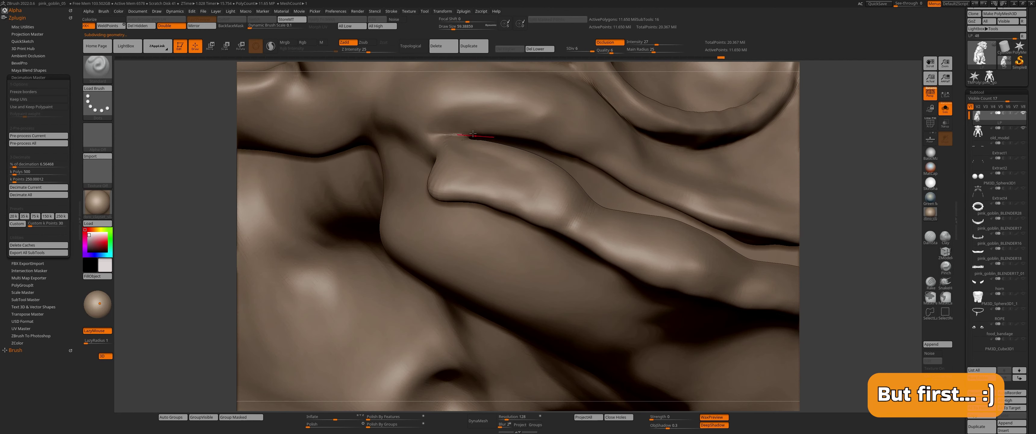
key(shift+d)
key(shift+d)
right_drag(447, 128, 546, 142)
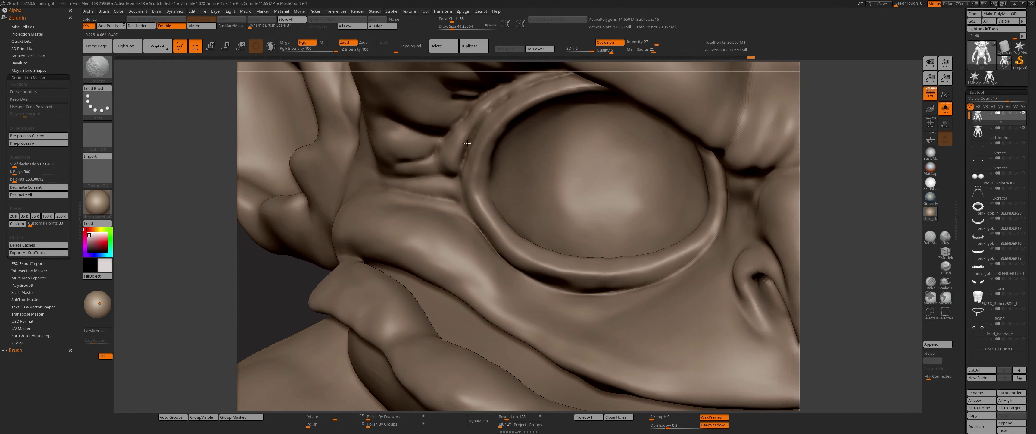
key(f)
mouse_move(396, 195)
right_down()
mouse_move(485, 238)
mouse_move(459, 208)
right_up()
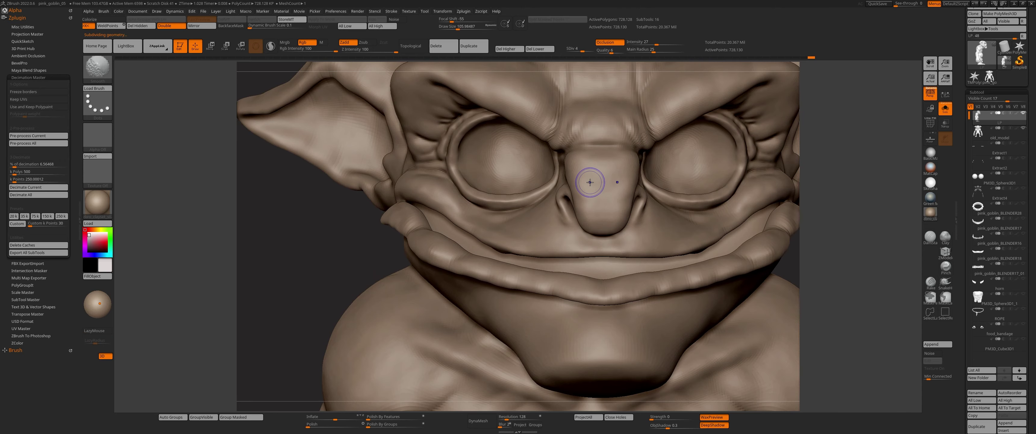
key(shift+d)
key(shift+d)
key(shift+d)
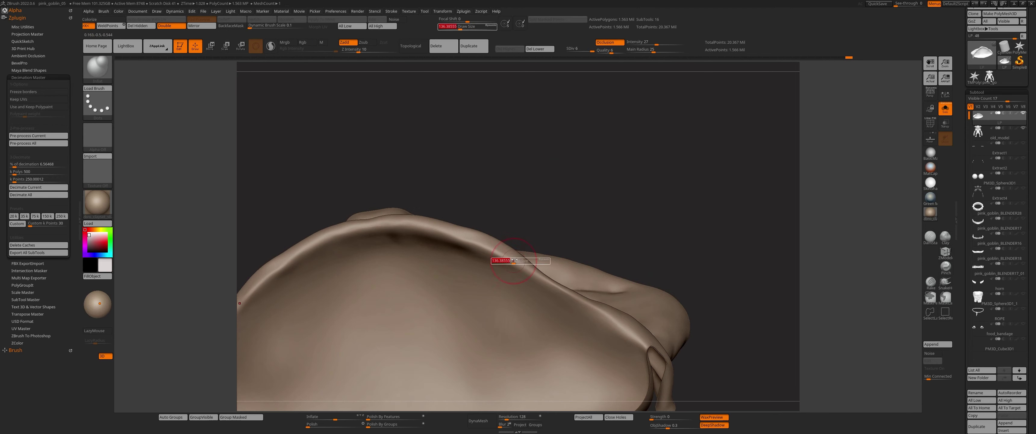
Drop the eyelid mesh to SDiv 4 and make pink_goblin_BLENDER18 the active subtool
right_drag(328, 253, 439, 249)
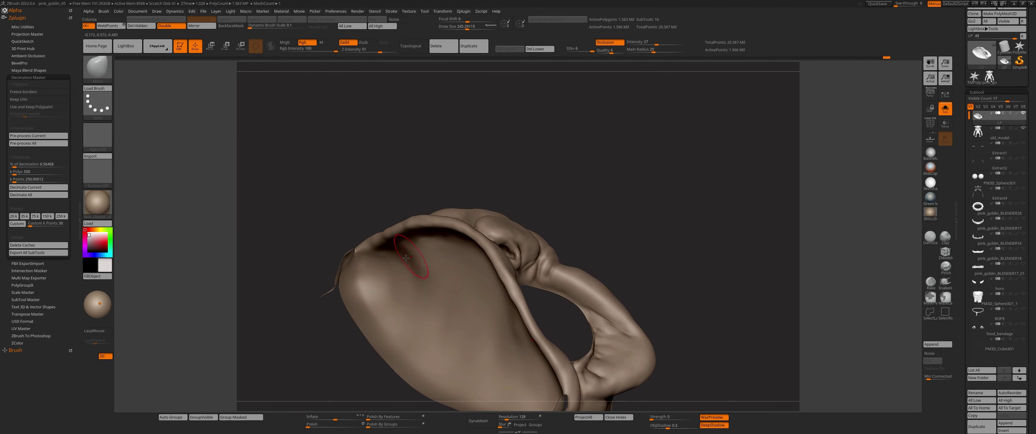
key(shift+d)
key(shift+d)
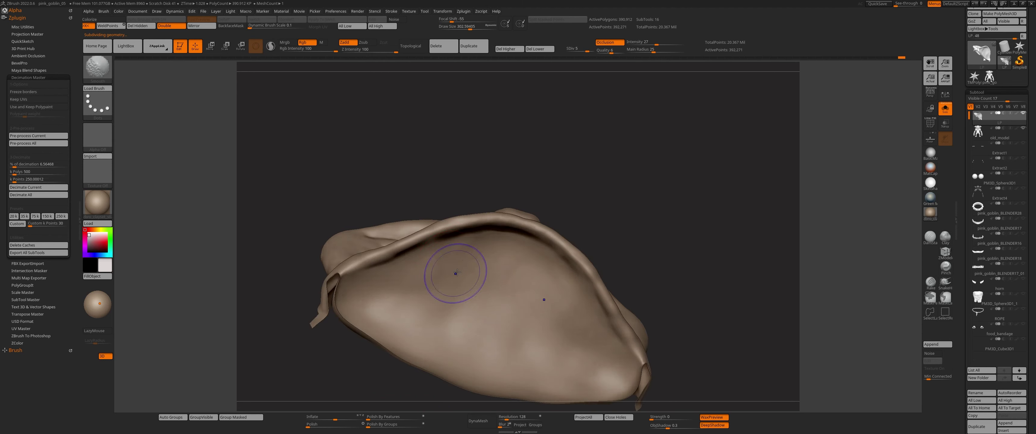
right_drag(451, 293, 488, 303)
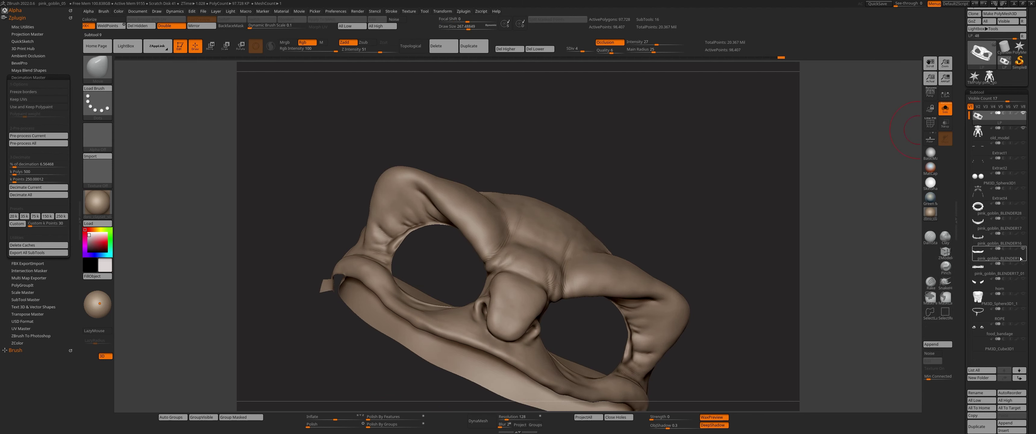
right_drag(462, 241, 504, 210)
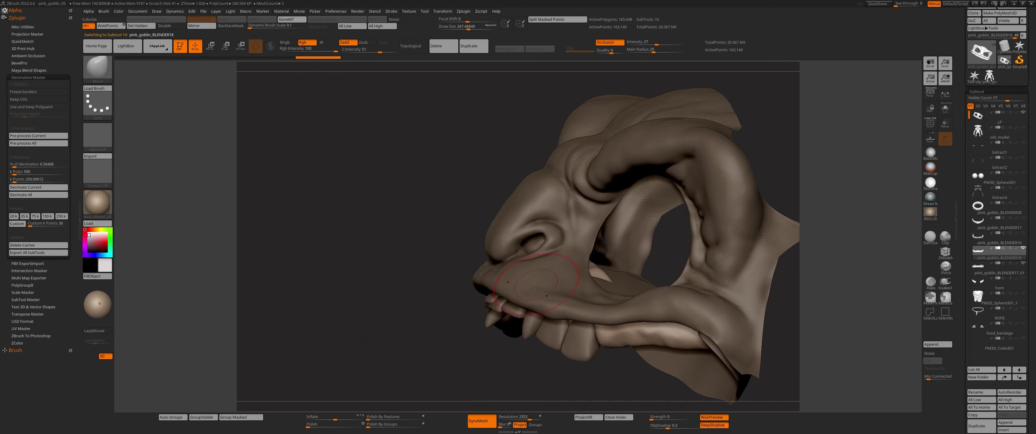
alt+click(504, 210)
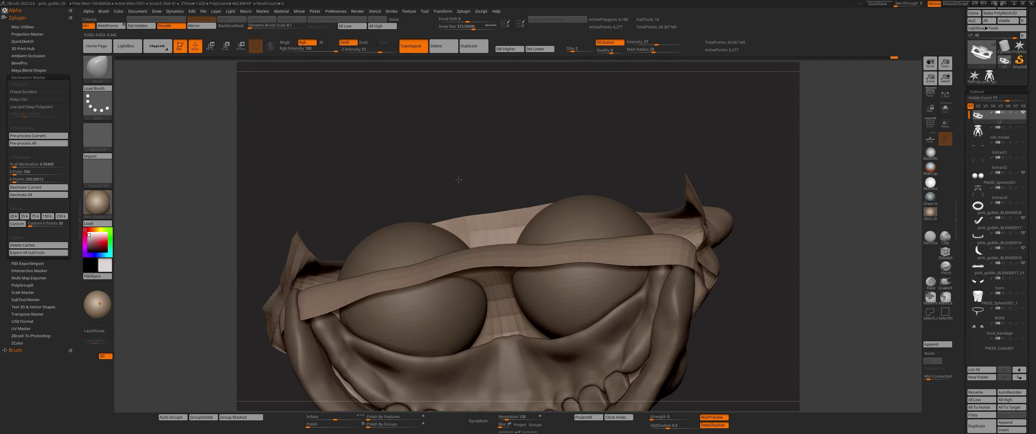
Smooth the eyelids so they hug the eyeballs
mouse_move(431, 253)
right_down()
mouse_move(397, 282)
mouse_move(379, 268)
right_up()
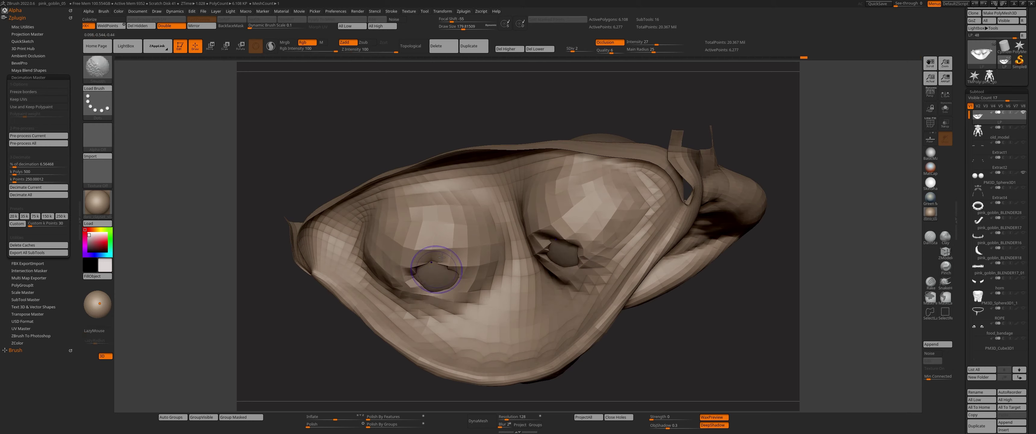
mouse_move(744, 167)
right_down()
mouse_move(447, 172)
mouse_move(500, 219)
right_up()
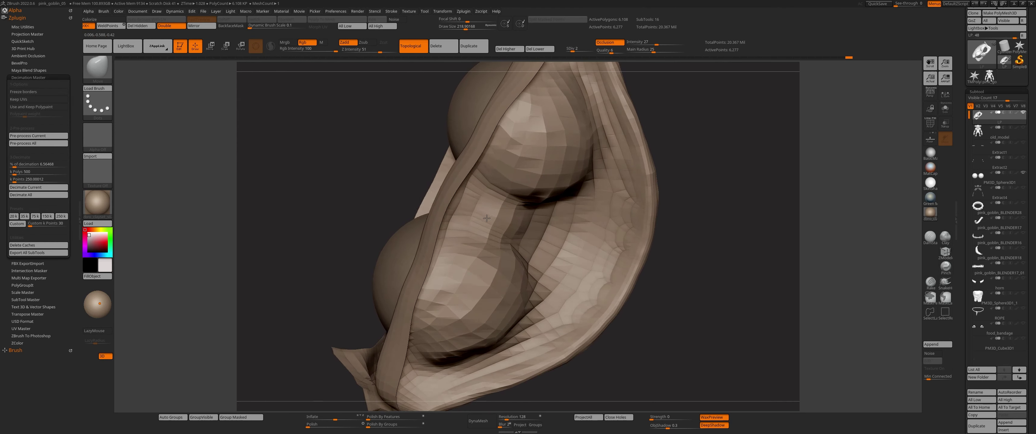
key(shift)
mouse_move(500, 219)
right_down()
mouse_move(542, 217)
mouse_move(493, 202)
mouse_move(538, 235)
right_up()
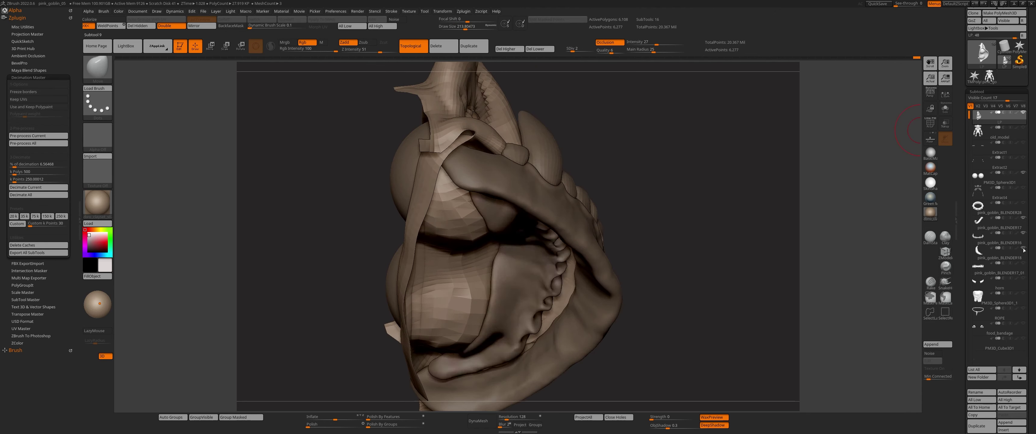
right_drag(498, 162, 496, 219)
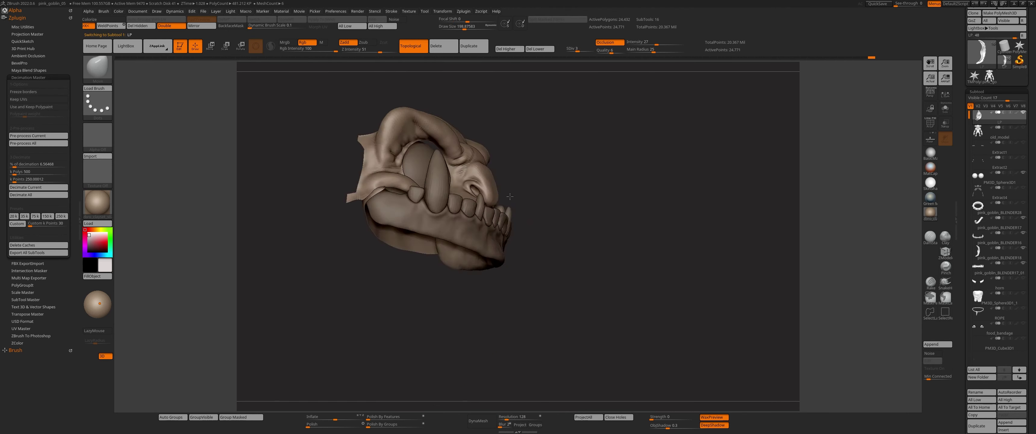
mouse_move(482, 235)
right_down()
mouse_move(418, 286)
mouse_move(374, 272)
right_up()
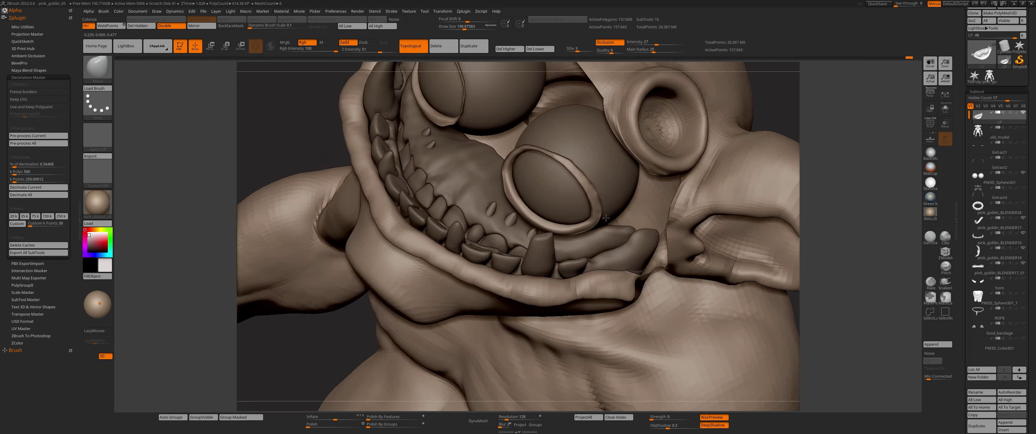
Turn on Solo, then select the pink_goblin_BLENDER17 and LP subtools
click(945, 108)
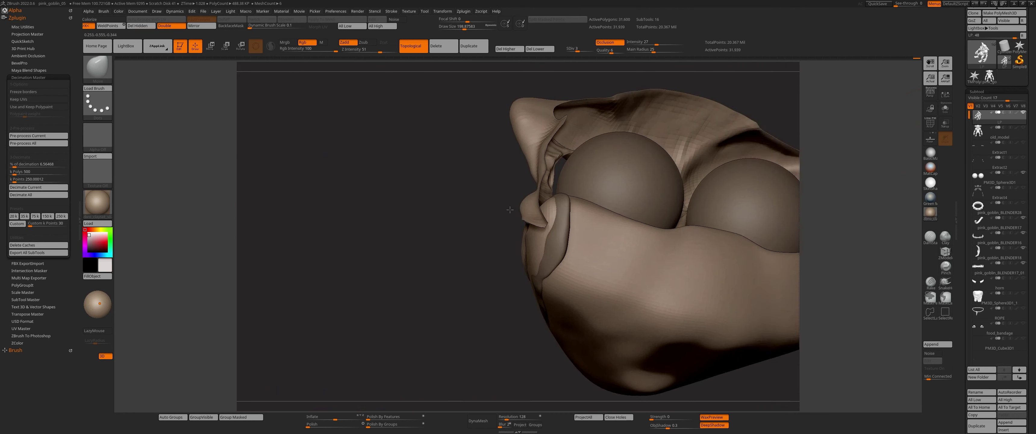
mouse_move(520, 241)
right_down()
mouse_move(425, 224)
mouse_move(534, 216)
mouse_move(528, 177)
right_up()
alt+click(426, 224)
alt+click(534, 216)
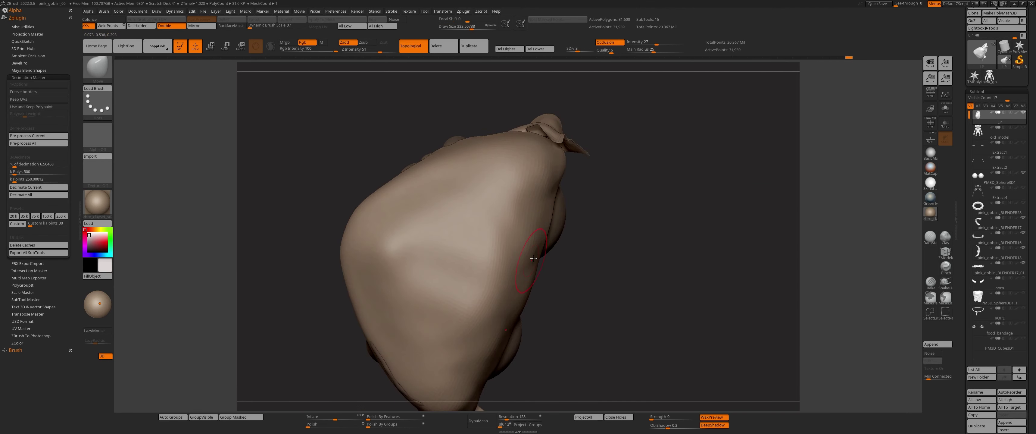
right_drag(471, 248, 436, 279)
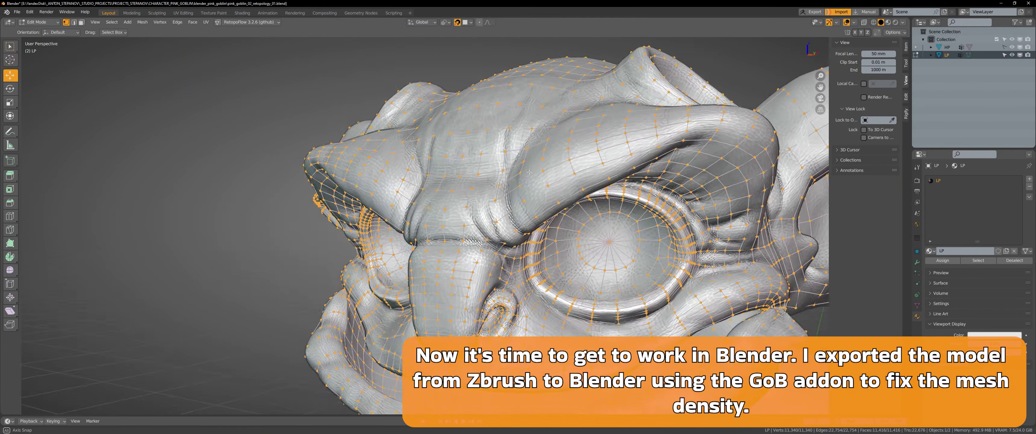
Cut a new edge across the goblin's brow with the Knife tool
scroll(630, 141, down, 3)
mouse_move(630, 141)
middle_down()
mouse_move(561, 187)
mouse_move(591, 182)
middle_up()
scroll(561, 187, up, 4)
scroll(559, 186, down, 3)
scroll(591, 182, up, 3)
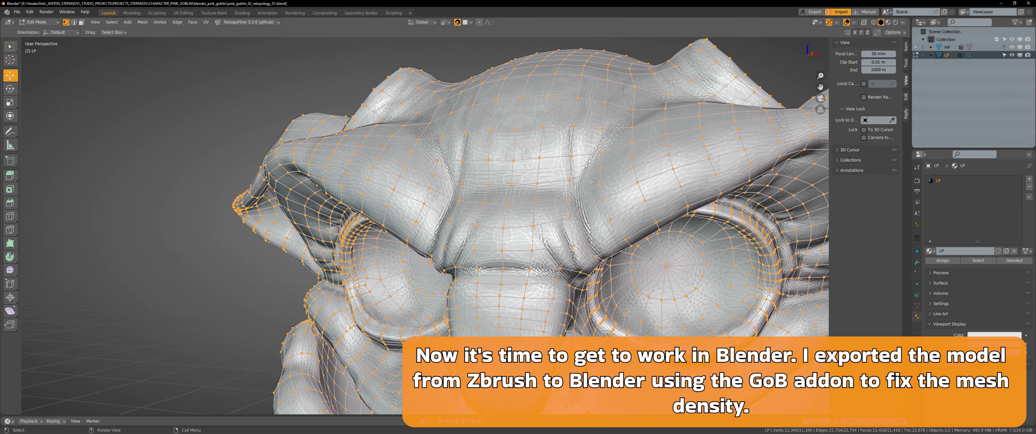
middle_drag(627, 216, 598, 178)
key(k)
click(599, 178)
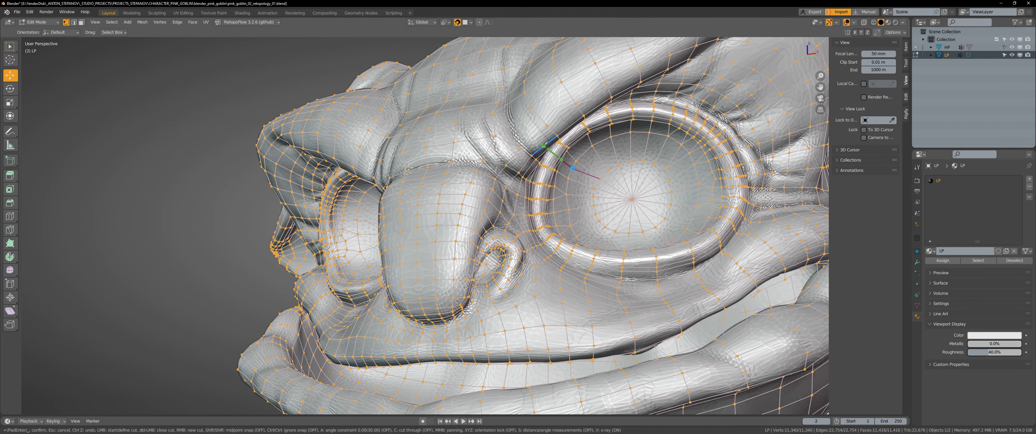
middle_drag(518, 118, 570, 195)
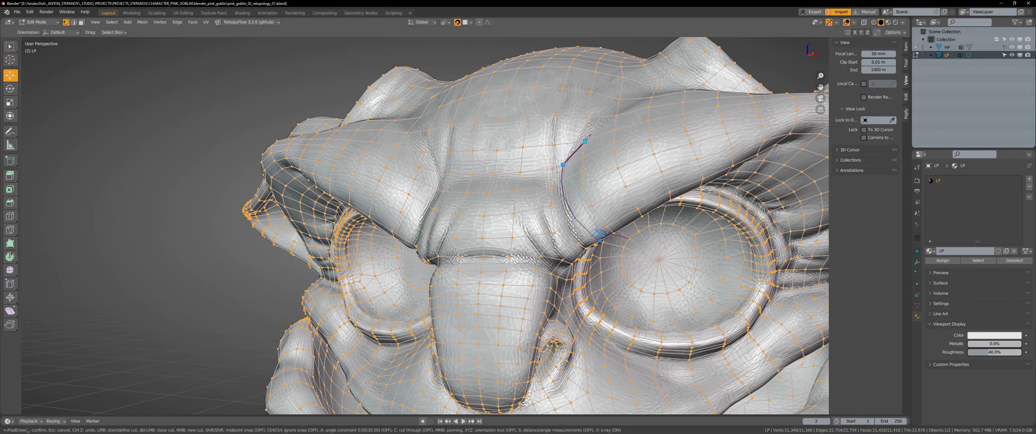
key(Return)
Box-select the faces of one half of the head in X-ray face mode from top view
middle_drag(588, 136, 571, 167)
key(3)
key(alt+z)
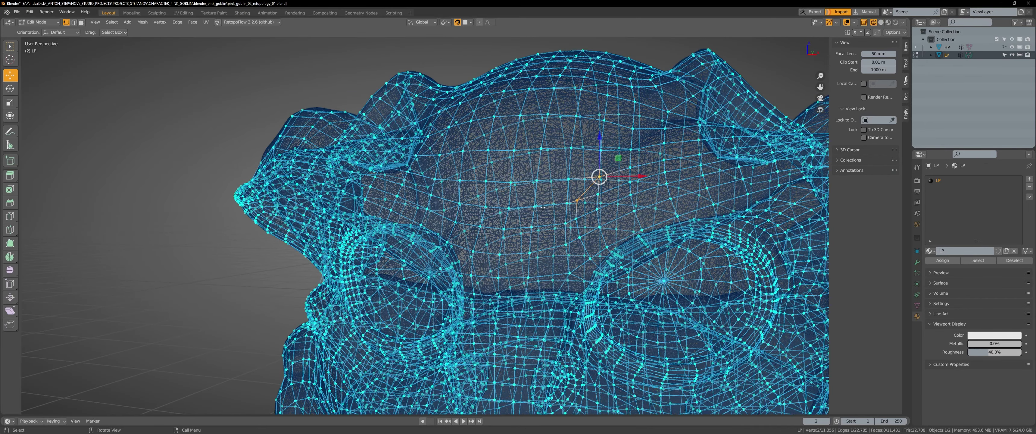
key(KP_7)
mouse_move(265, 92)
mouse_down()
mouse_move(354, 232)
mouse_move(539, 402)
mouse_up()
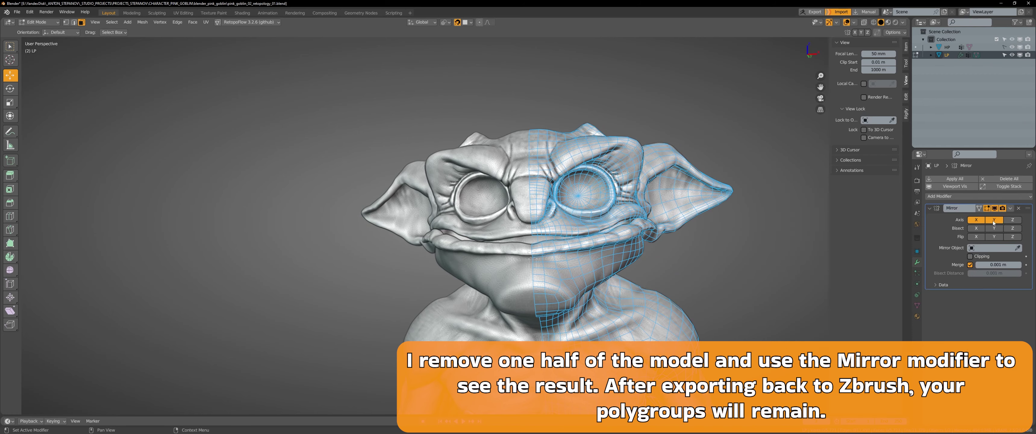
Adjust the top-of-head vertices and turn on Clipping in the Mirror modifier
mouse_move(523, 201)
middle_down()
mouse_move(514, 262)
mouse_move(502, 225)
middle_up()
mouse_move(508, 223)
mouse_down()
mouse_move(498, 209)
mouse_move(519, 215)
mouse_up()
key(1)
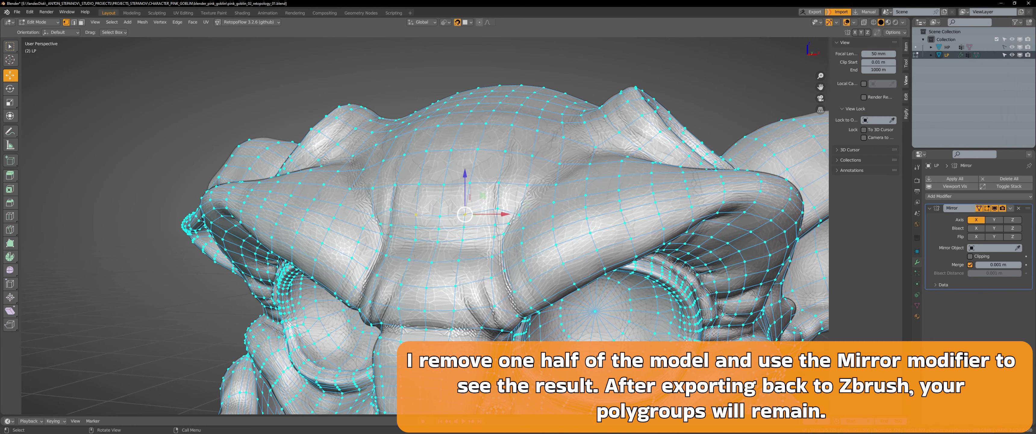
click(443, 209)
click(970, 256)
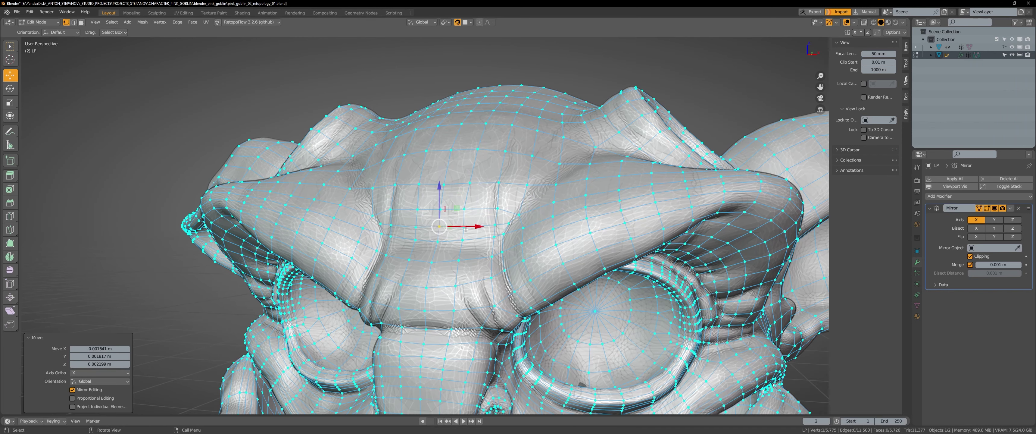
Reposition a vertex beside the eye ring and select the neighbouring edge loop
mouse_move(523, 241)
middle_down()
mouse_move(544, 263)
mouse_move(537, 215)
mouse_move(515, 241)
mouse_move(492, 226)
middle_up()
scroll(493, 226, up, 4)
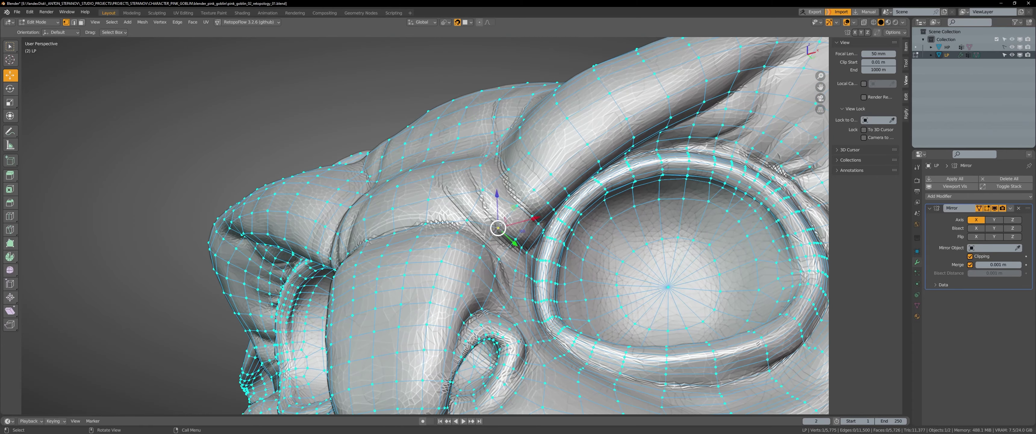
drag(493, 226, 510, 246)
key(2)
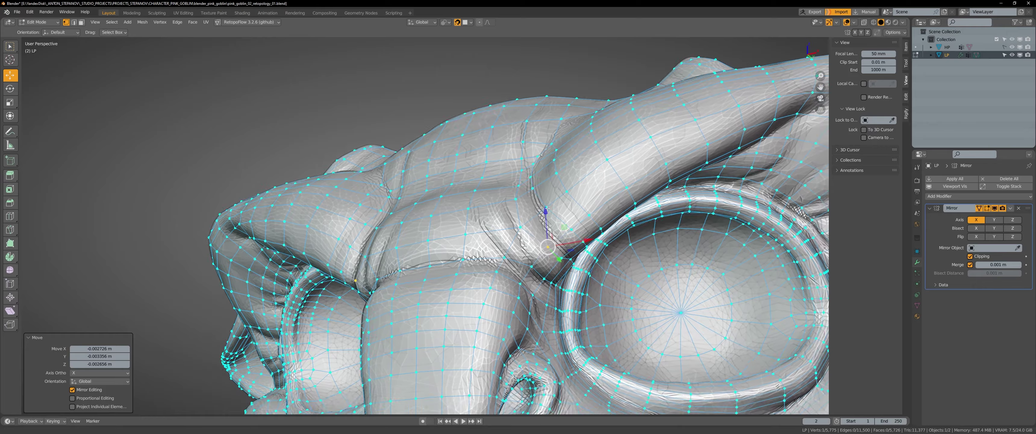
middle_drag(532, 216, 362, 169)
key(1)
alt+click(362, 169)
Move the vertex next to the eye ring progressively into place
scroll(377, 177, up, 2)
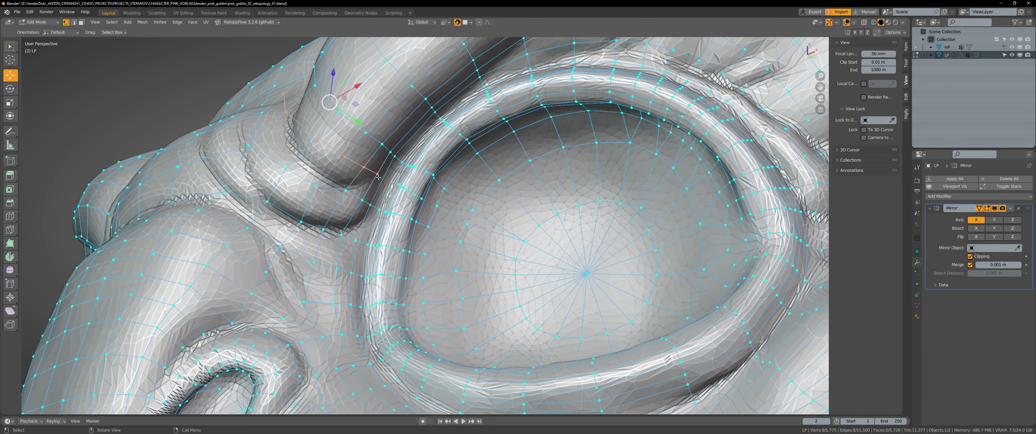
scroll(473, 203, up, 5)
middle_drag(473, 202, 382, 201)
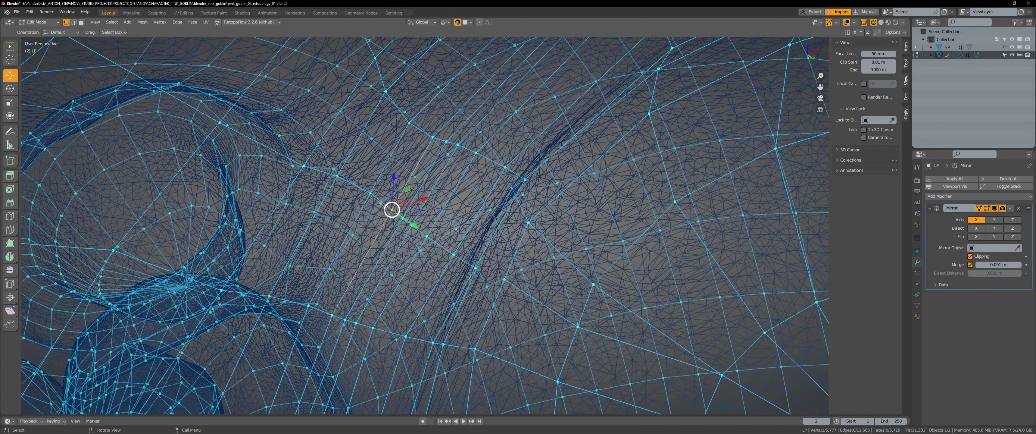
drag(391, 208, 358, 189)
scroll(358, 189, down, 5)
mouse_move(358, 189)
middle_down()
mouse_move(352, 218)
mouse_move(354, 161)
middle_up()
drag(354, 161, 355, 129)
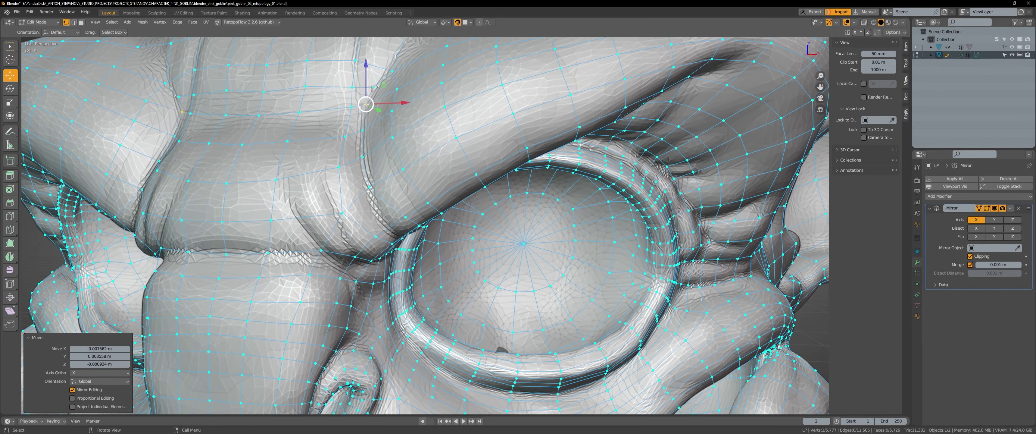
Refit another eye-ring vertex and slide the brow edge into position
scroll(366, 104, down, 3)
middle_drag(366, 104, 354, 175)
scroll(354, 175, up, 2)
drag(352, 176, 348, 174)
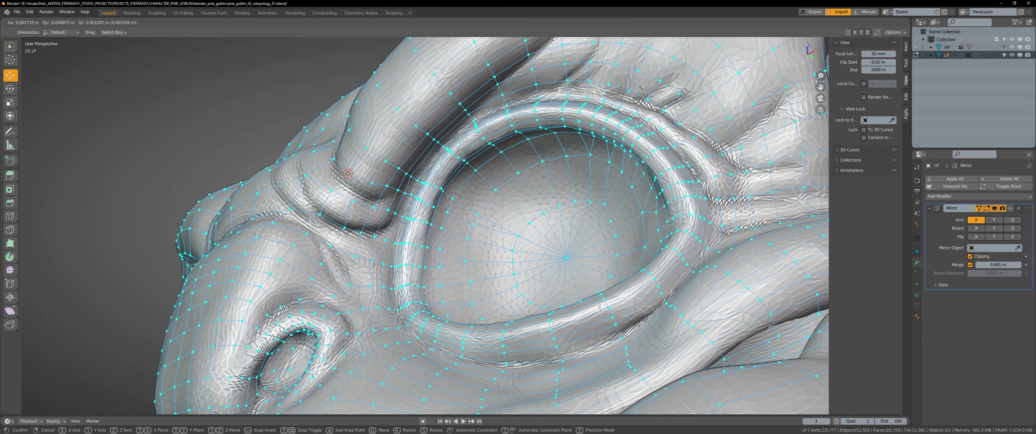
mouse_move(348, 173)
middle_down()
mouse_move(380, 150)
mouse_move(292, 244)
mouse_move(418, 213)
middle_up()
click(366, 106)
scroll(366, 105, down, 2)
scroll(418, 213, down, 2)
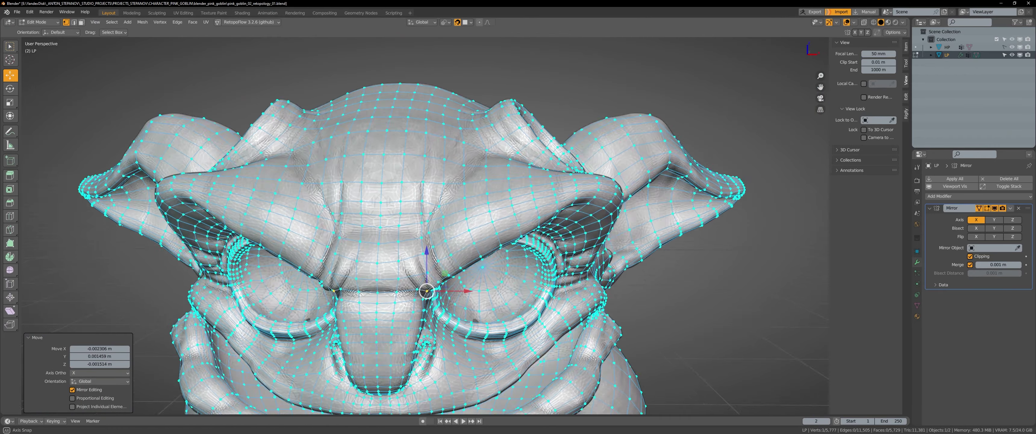
ctrl+click(382, 187)
click(645, 67)
Return to Object Mode and save the Blender file with Ctrl+S
middle_drag(645, 67, 522, 161)
key(Tab)
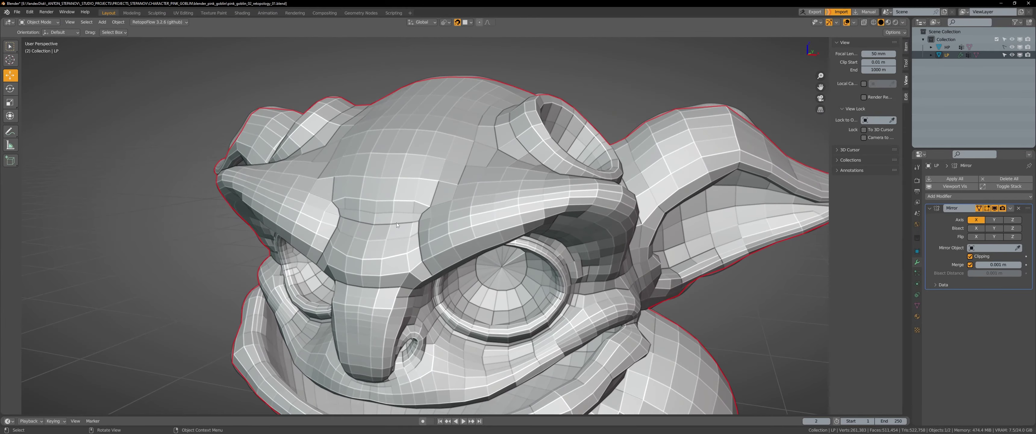
scroll(510, 183, down, 3)
key(ctrl+s)
key(q)
right_click(490, 97)
Shade the LP mesh smooth and rename the old ZBrush subtool to LP_OLD
click(491, 104)
middle_drag(490, 104, 603, 121)
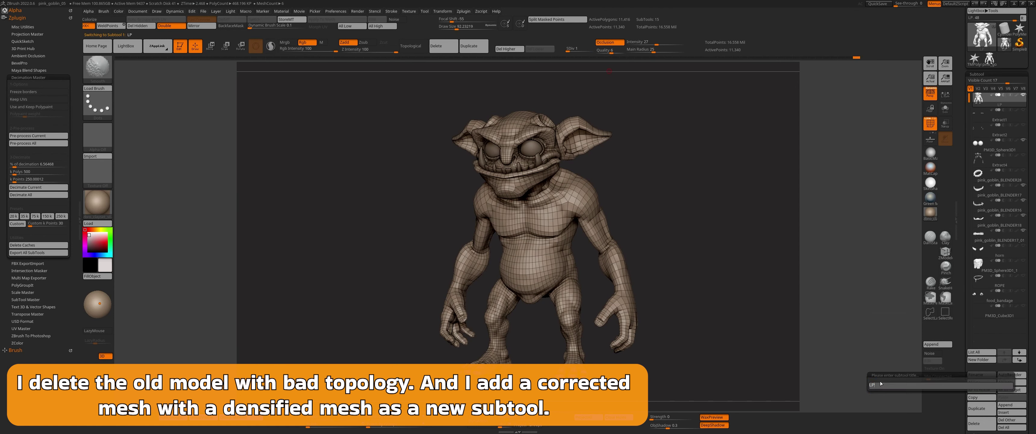
text(_OLD)
key(Return)
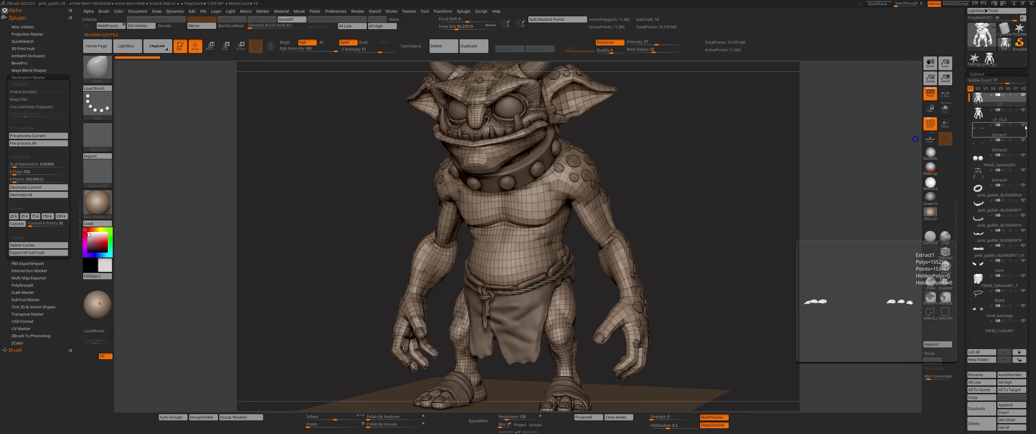
Show polygroups with Polyframe, solo the LP mesh, and start a neck loop cut
key(shift+f)
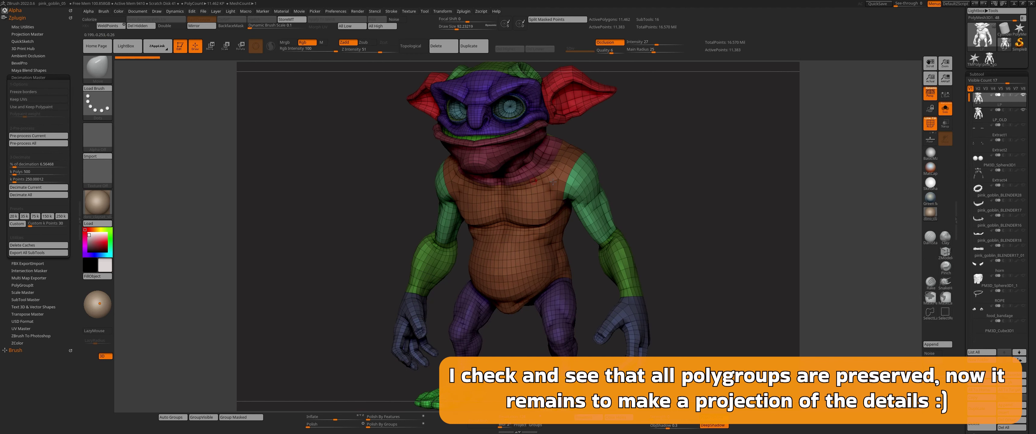
click(945, 109)
right_drag(569, 180, 645, 211)
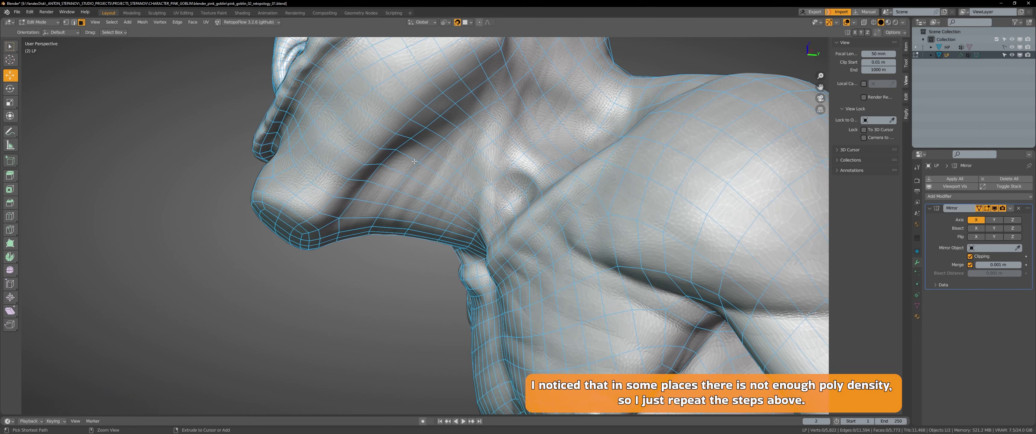
key(ctrl+r)
click(438, 171)
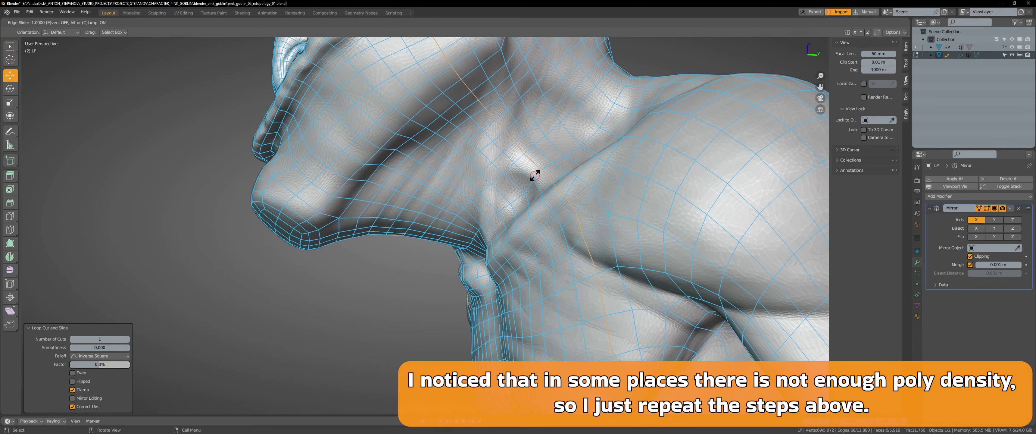
Cancel the stray loop cut and subdivide an edge loop on the skull top
key(Escape)
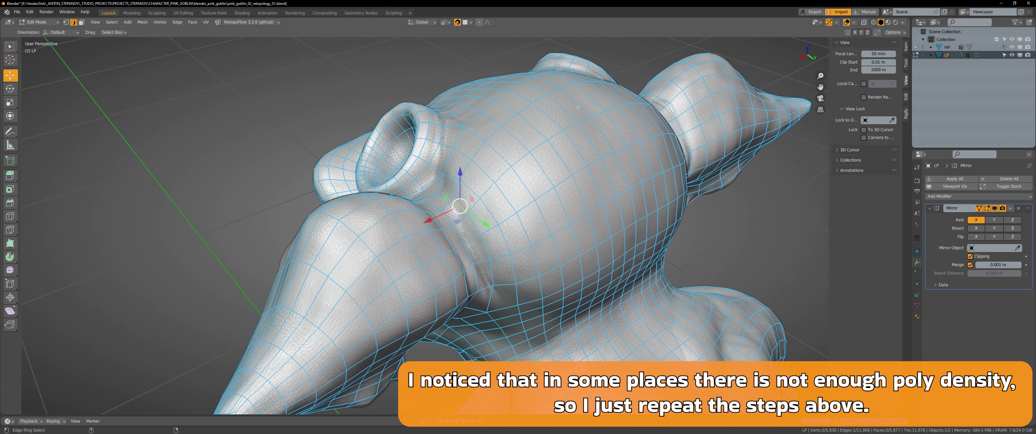
alt+click(509, 137)
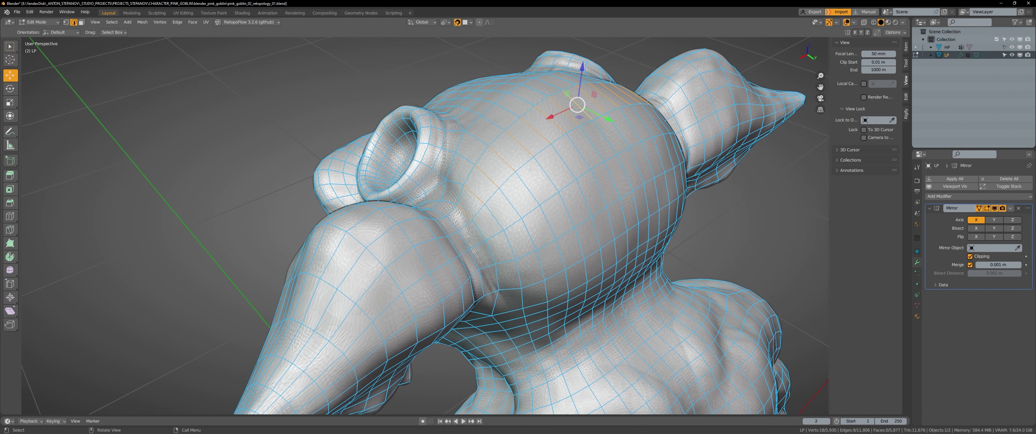
right_click(530, 170)
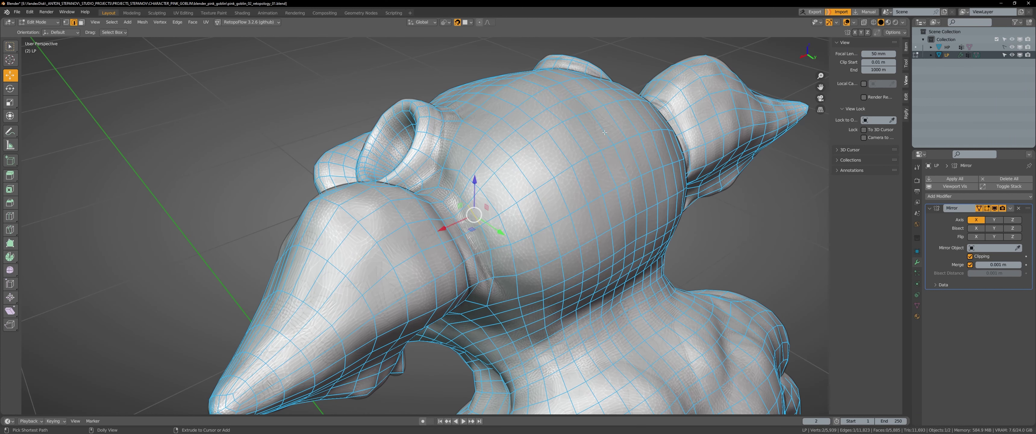
right_click(517, 149)
middle_drag(517, 149, 544, 77)
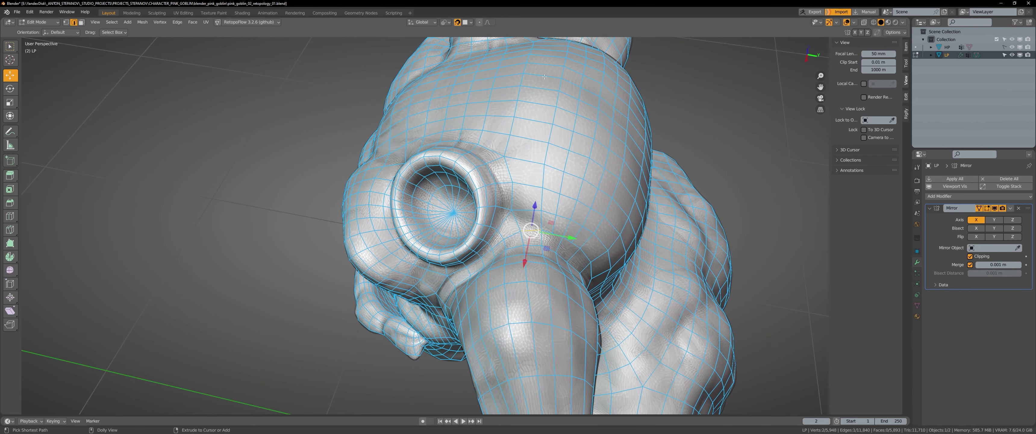
right_click(567, 156)
click(567, 149)
middle_drag(567, 149, 514, 158)
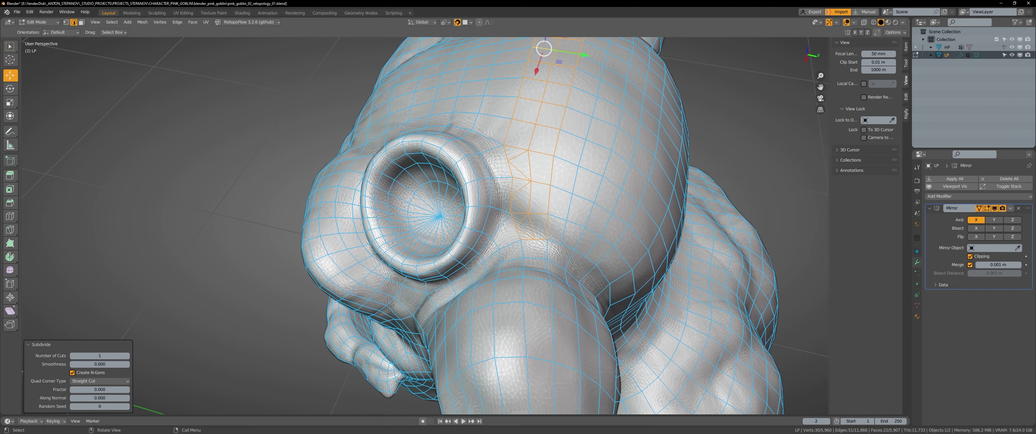
middle_drag(533, 236, 534, 180)
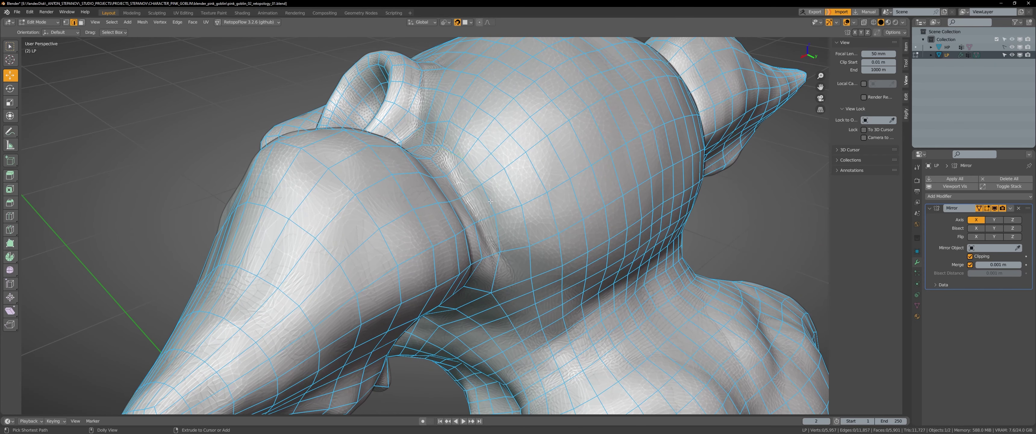
Subdivide several more edge rings across the head toward the nose
ctrl+alt+click(538, 177)
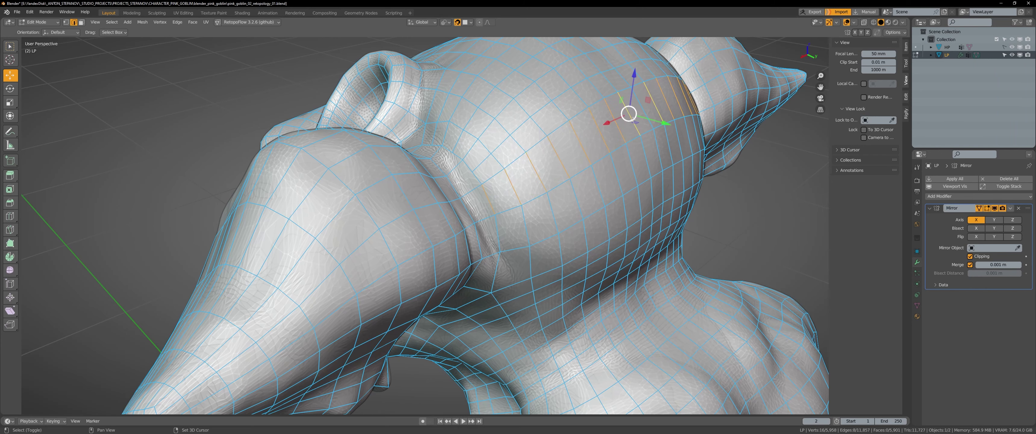
right_click(632, 118)
click(633, 121)
middle_drag(632, 121, 533, 147)
ctrl+alt+click(532, 147)
right_click(636, 117)
click(635, 119)
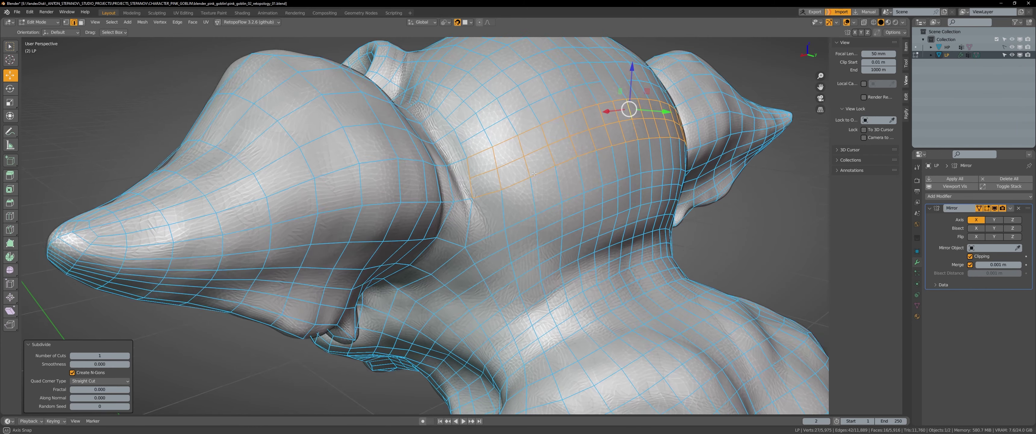
middle_drag(635, 118, 492, 214)
right_click(613, 175)
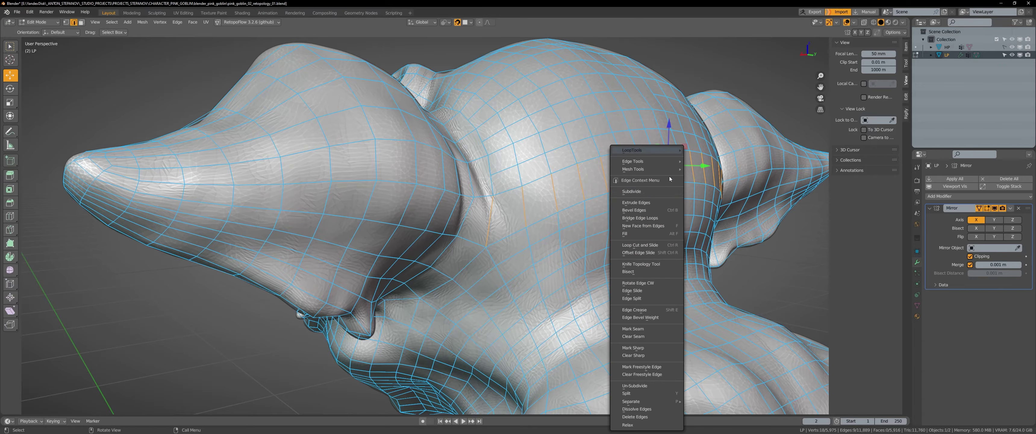
click(613, 177)
mouse_move(613, 177)
middle_down()
mouse_move(493, 229)
mouse_move(545, 242)
mouse_move(479, 158)
mouse_move(469, 175)
mouse_move(492, 154)
mouse_move(506, 228)
middle_up()
Move a stray vertex and dissolve it with Ctrl+X
click(486, 212)
key(1)
key(g)
click(478, 157)
key(ctrl+x)
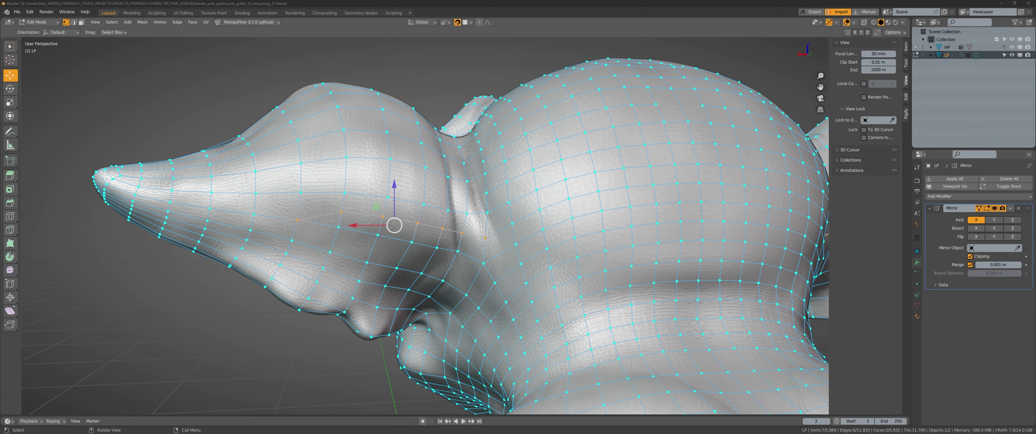
Knife-cut the nose and reposition the resulting vertices
middle_drag(657, 207, 503, 193)
click(486, 199)
key(k)
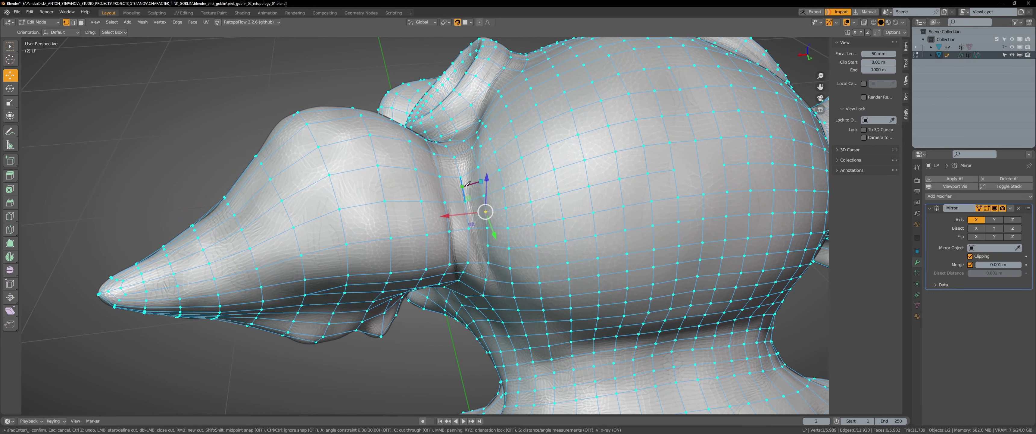
key(Return)
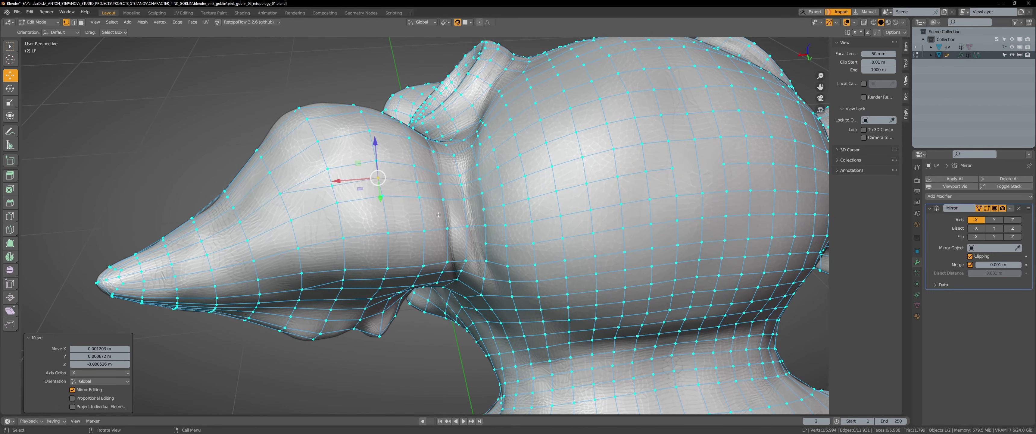
middle_drag(333, 185, 322, 156)
drag(318, 152, 297, 176)
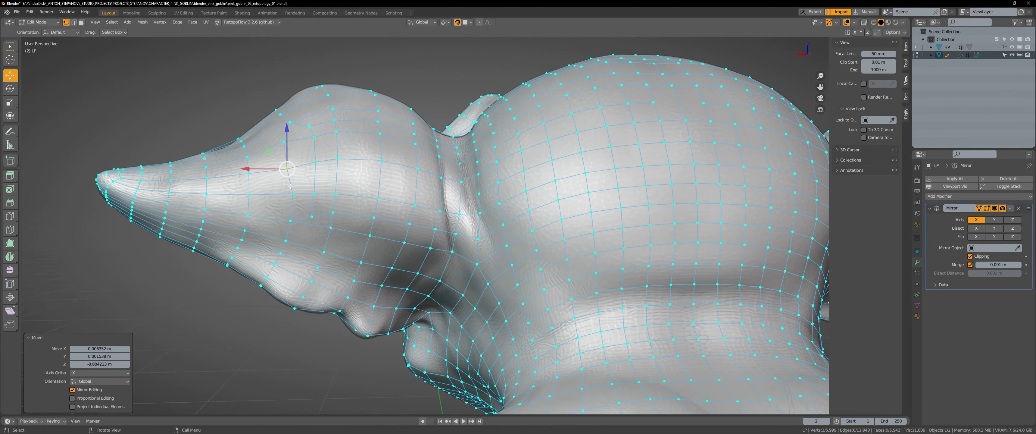
middle_drag(300, 213, 313, 193)
drag(310, 163, 311, 165)
middle_drag(312, 165, 309, 175)
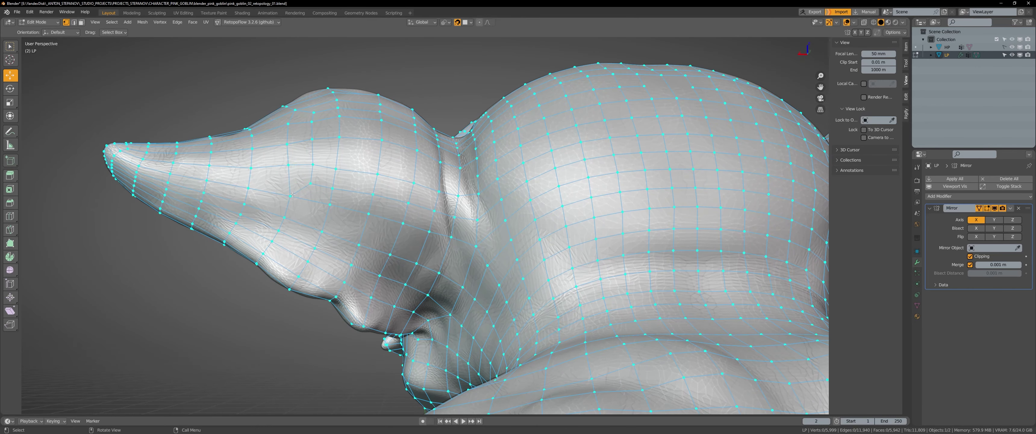
drag(322, 223, 323, 224)
click(428, 236)
Merge the crease vertices by the nose at last and cut a new edge across the head
scroll(428, 235, up, 3)
middle_drag(442, 241, 474, 255)
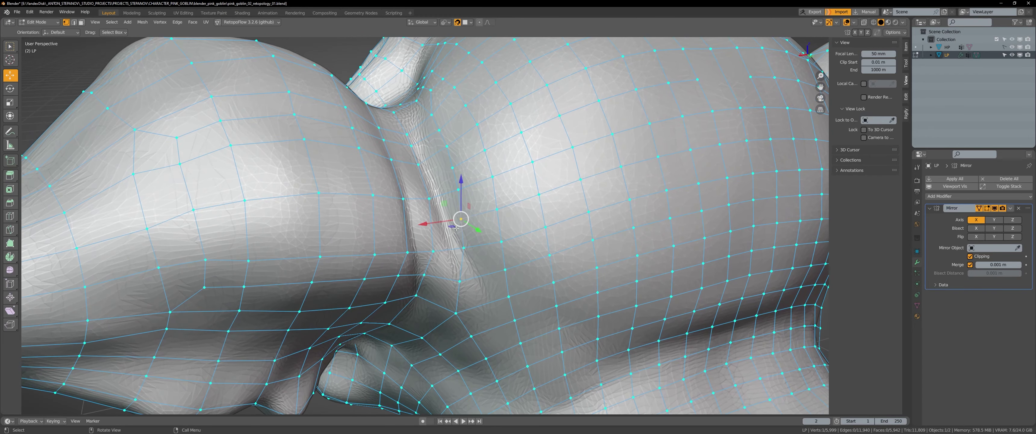
click(447, 154)
middle_drag(446, 154, 483, 181)
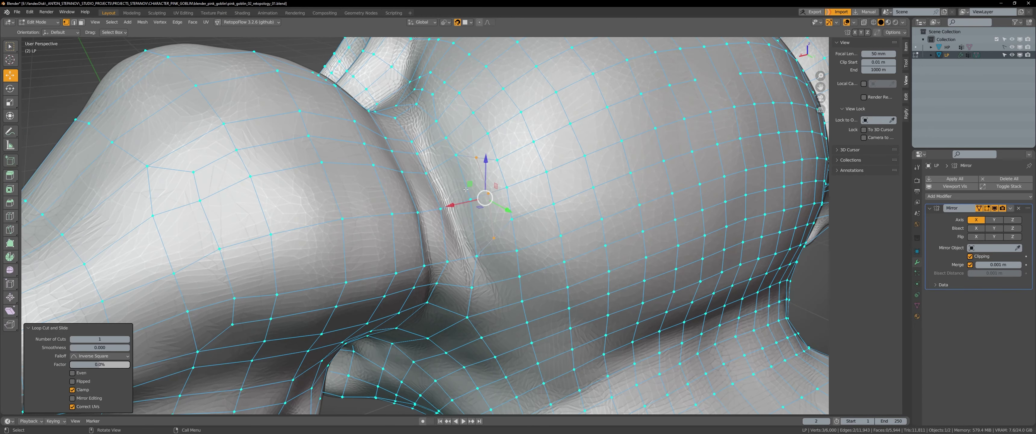
drag(488, 191, 491, 194)
mouse_move(492, 193)
middle_down()
mouse_move(506, 171)
mouse_move(580, 239)
mouse_move(558, 234)
mouse_move(552, 261)
middle_up()
scroll(506, 170, down, 5)
key(Return)
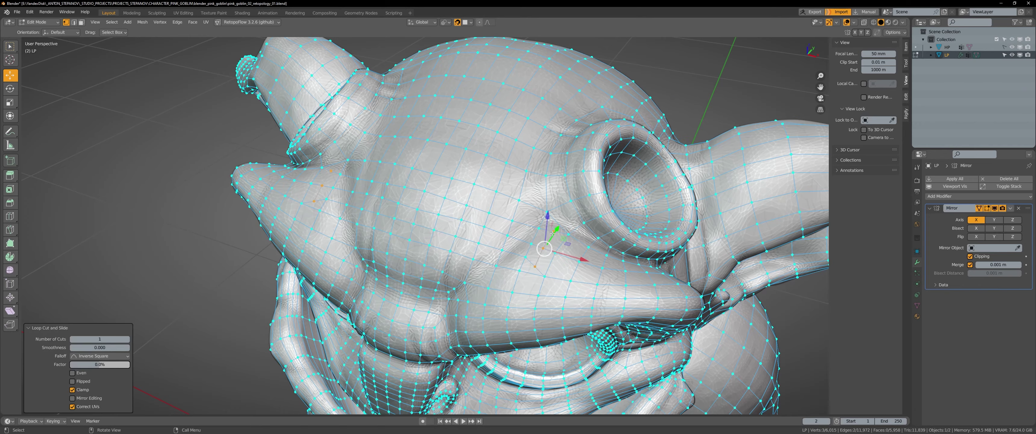
mouse_move(552, 233)
mouse_down()
mouse_move(555, 248)
mouse_move(536, 260)
mouse_up()
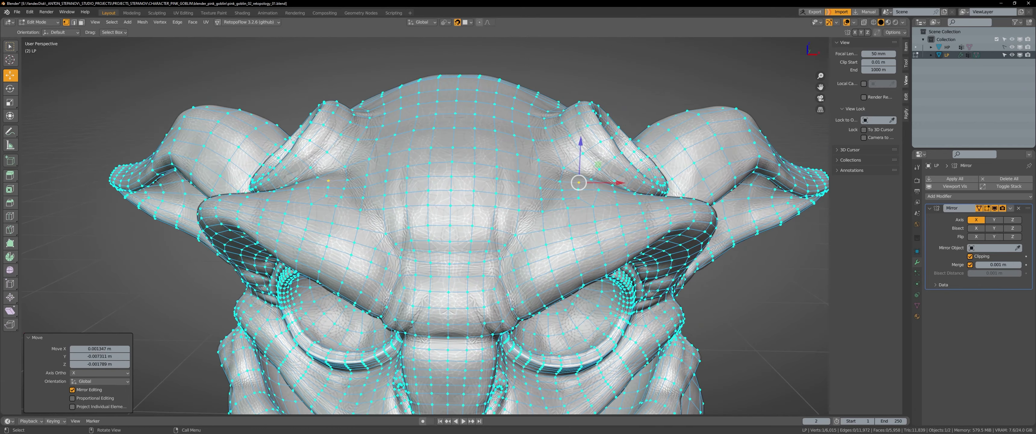
Dissolve an unneeded brow edge and its leftover vertices
middle_drag(489, 234, 503, 245)
key(2)
click(498, 245)
key(ctrl+x)
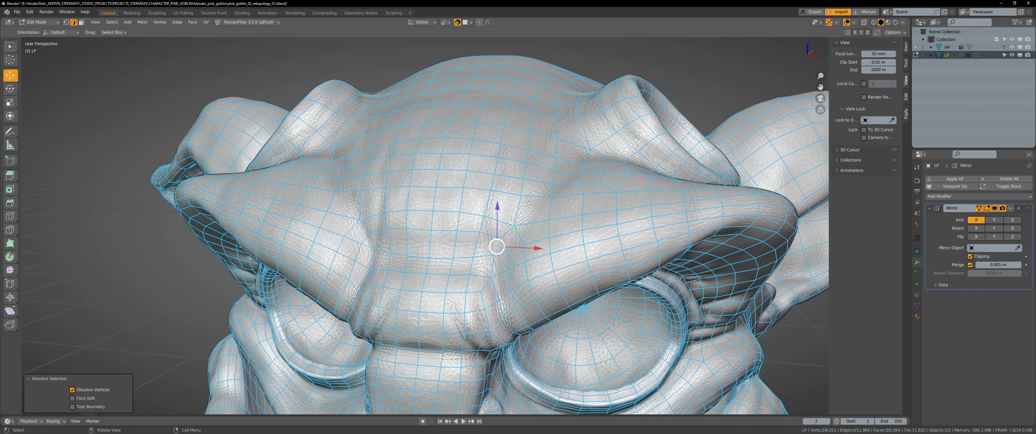
key(ctrl+x)
key(1)
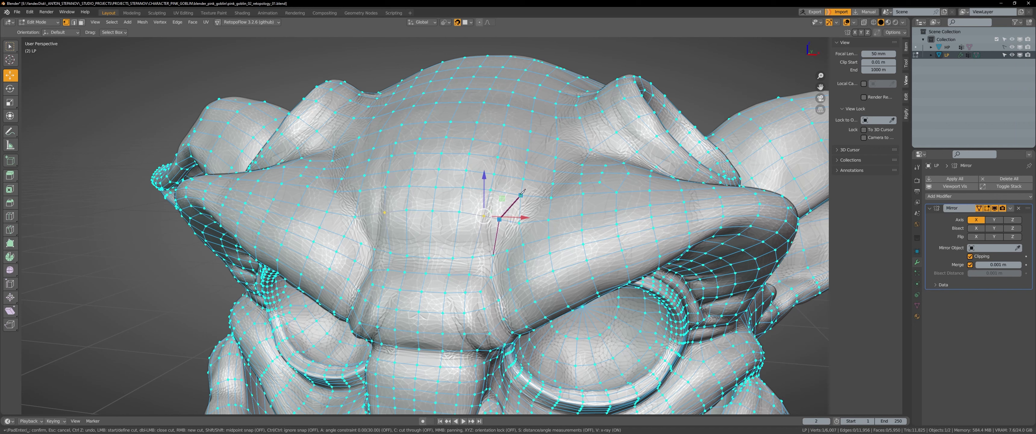
Cut a new edge on the brow with the Knife tool and nudge the new vertex
key(Return)
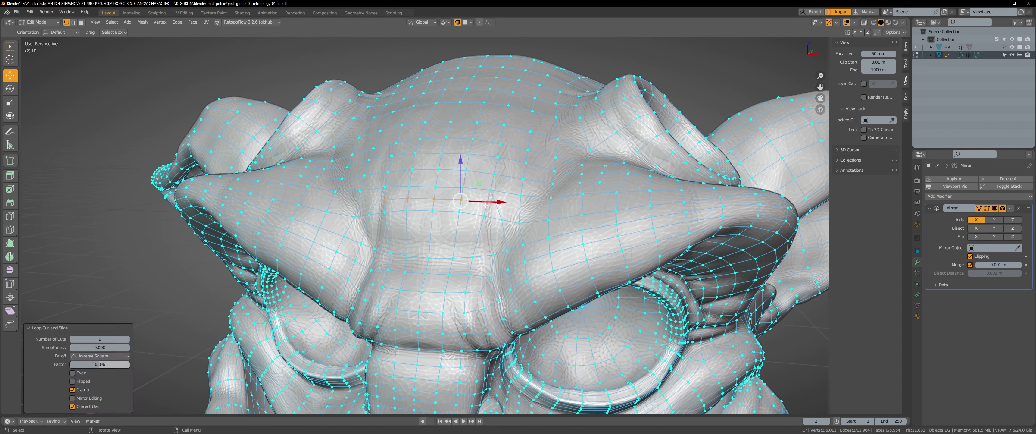
key(k)
click(493, 255)
key(Return)
key(k)
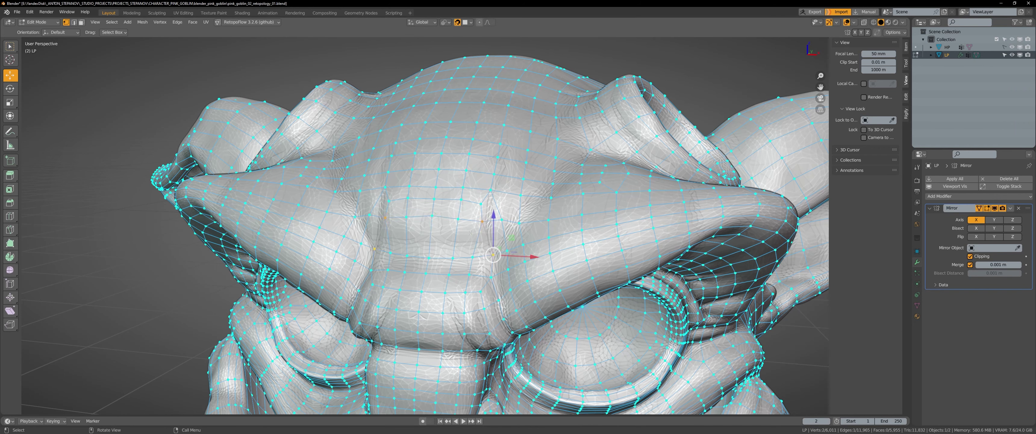
key(Return)
drag(470, 232, 476, 229)
Dissolve the extra brow edges and raise the brow vertex higher
key(2)
click(485, 219)
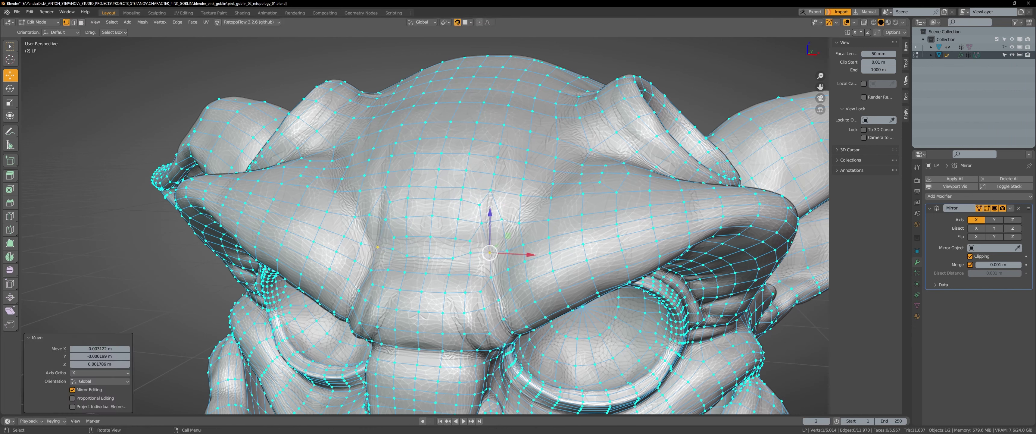
shift+click(492, 189)
key(ctrl+x)
key(ctrl+z)
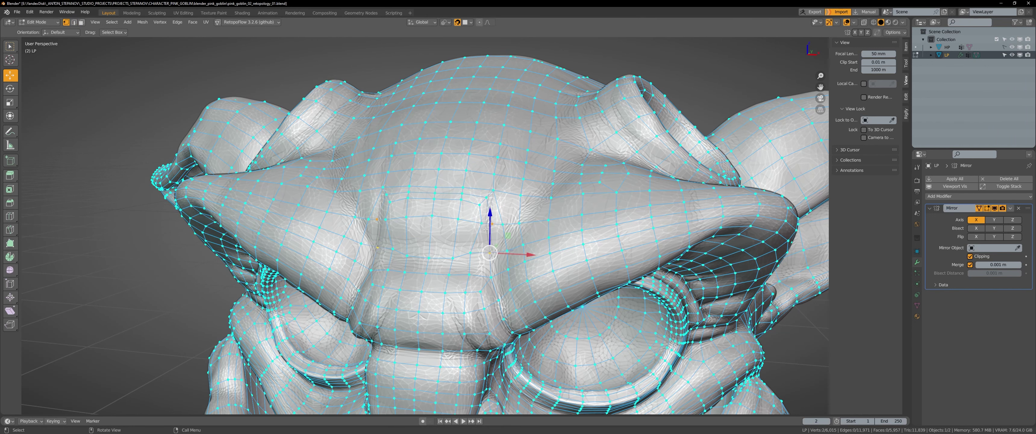
drag(455, 249, 475, 220)
click(463, 200)
Switch to Sculpt mode and add a Shrinkwrap modifier targeting HP after the Mirror
key(ctrl+Tab)
click(486, 267)
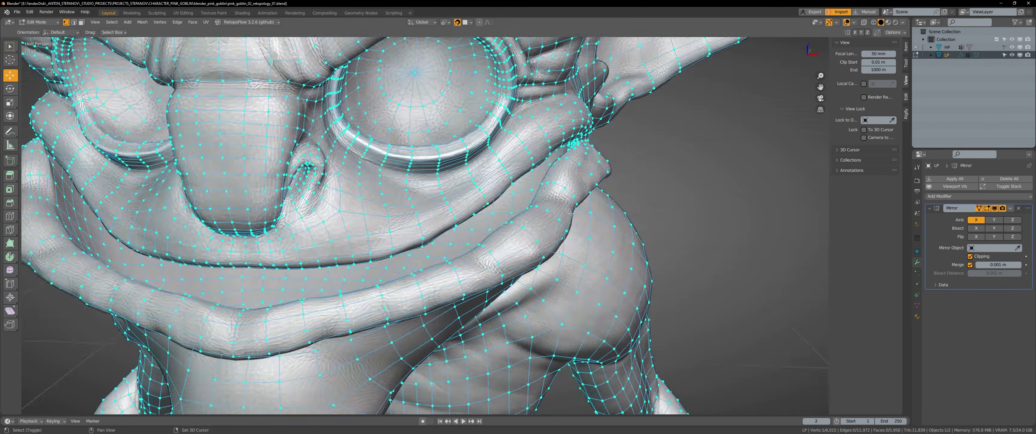
mouse_move(497, 216)
middle_down()
mouse_move(539, 193)
mouse_move(494, 211)
middle_up()
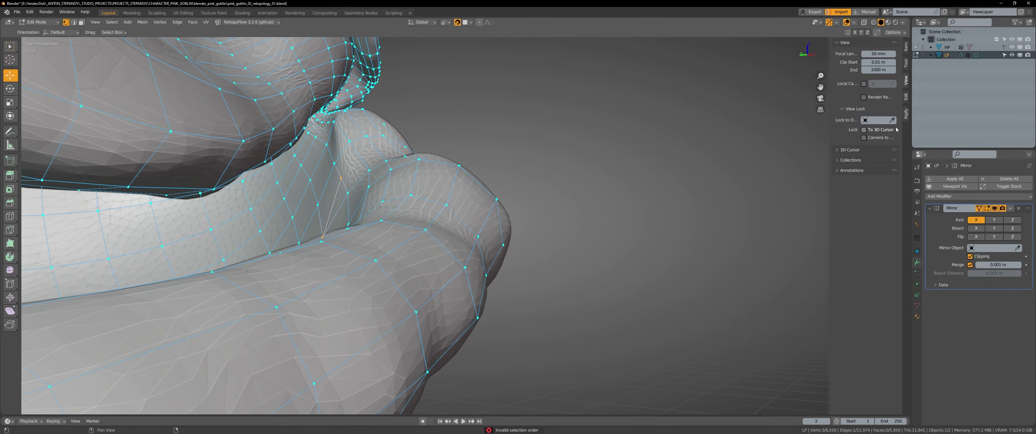
click(939, 196)
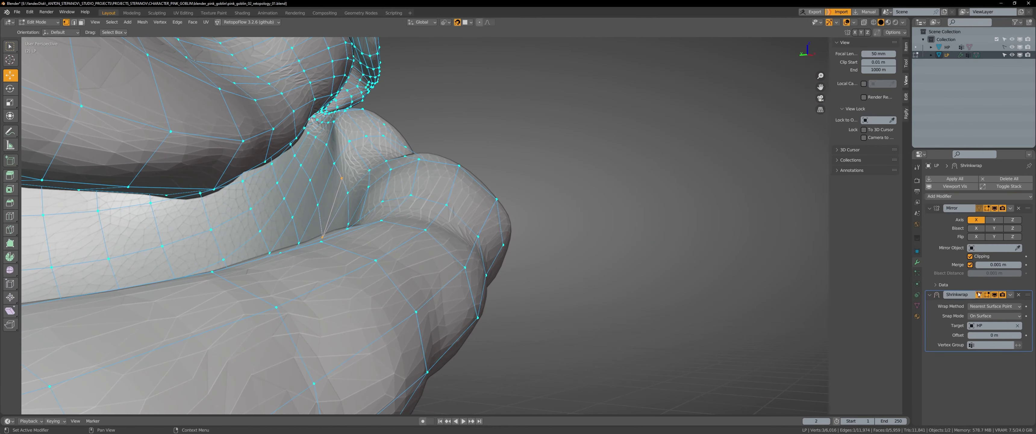
scroll(522, 222, down, 3)
middle_drag(522, 221, 542, 222)
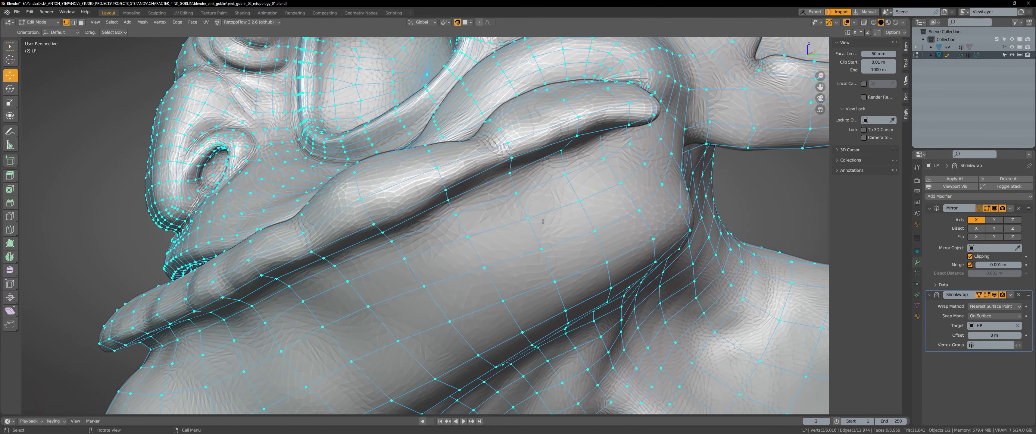
Move a hand vertex onto the sculpted finger surface
scroll(546, 217, up, 3)
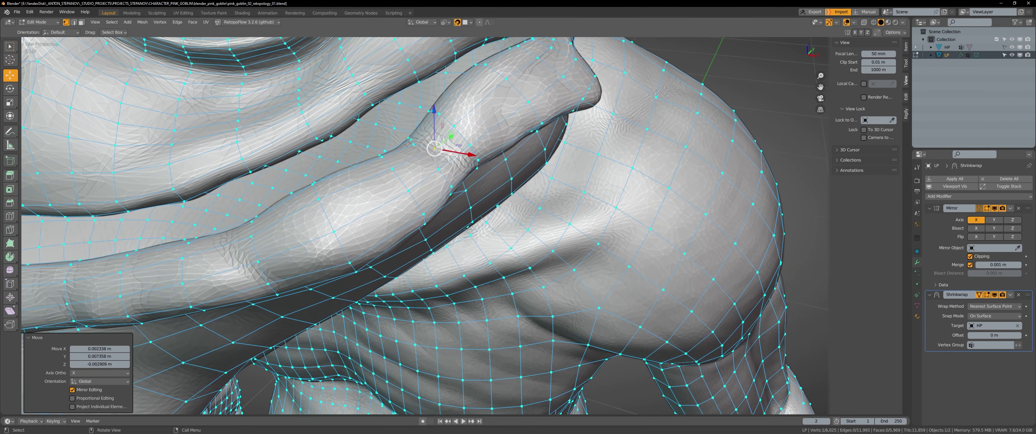
middle_drag(439, 150, 462, 169)
drag(462, 168, 461, 182)
middle_drag(482, 214, 498, 257)
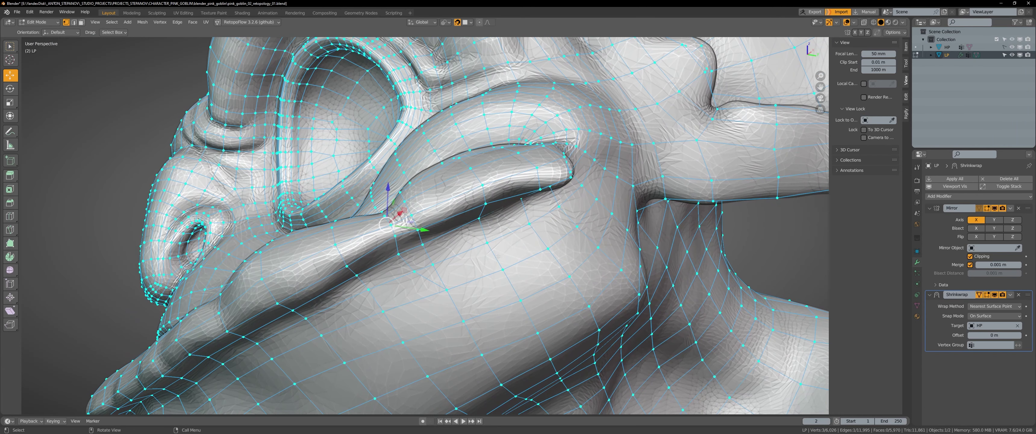
Nudge two upper-lip vertices onto the sculpted lip surface
middle_drag(481, 228, 494, 241)
drag(494, 241, 485, 263)
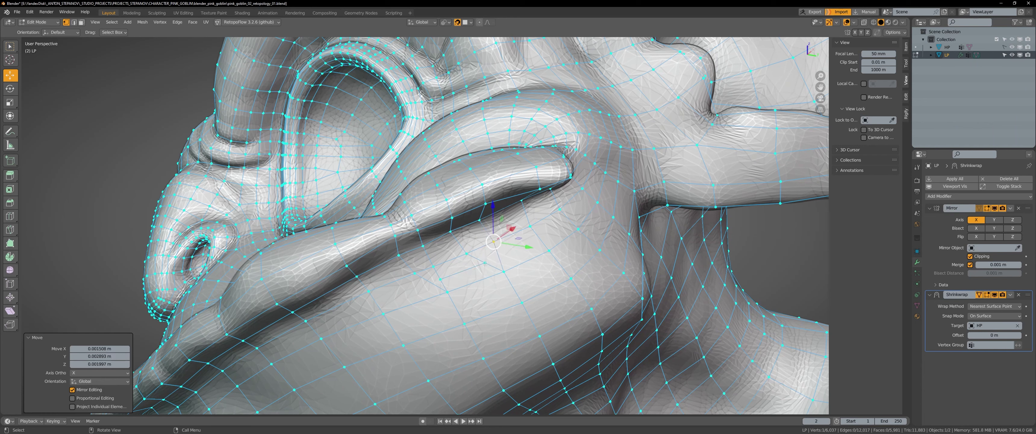
mouse_move(448, 278)
middle_down()
mouse_move(463, 238)
mouse_move(451, 224)
middle_up()
scroll(439, 150, up, 3)
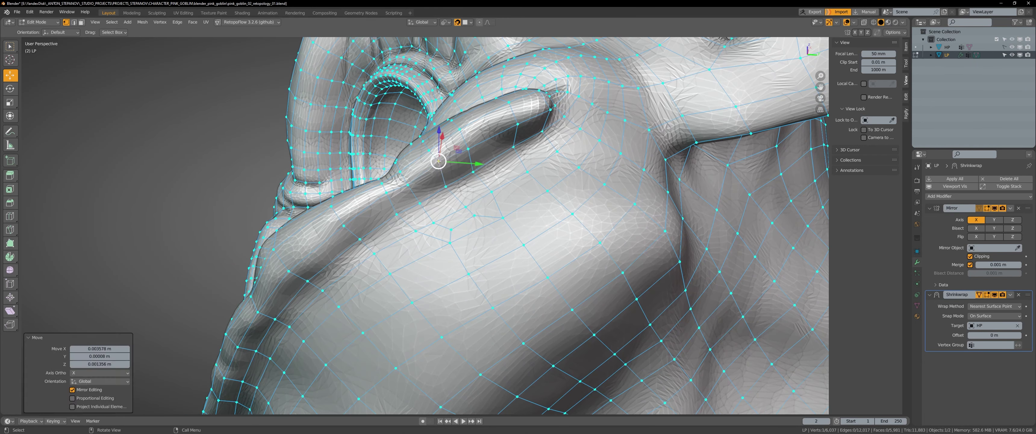
scroll(429, 280, up, 3)
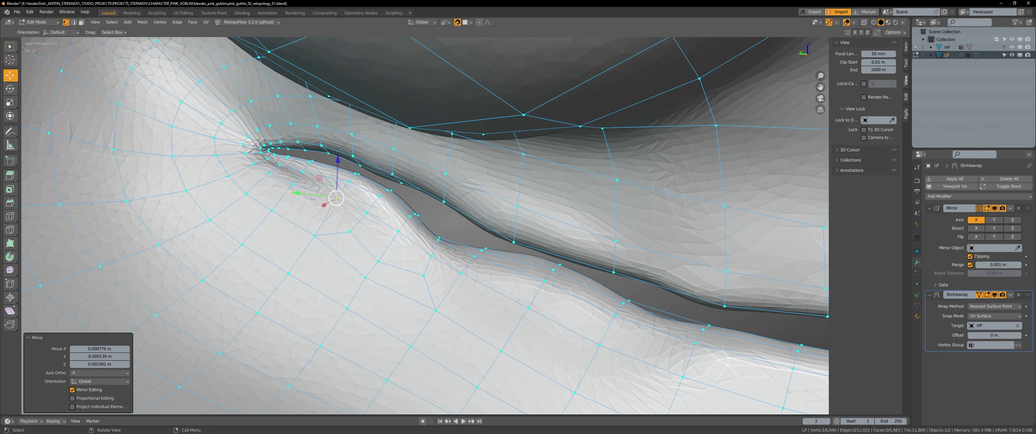
click(534, 300)
Confirm the knife cut across the upper lip
scroll(429, 255, down, 8)
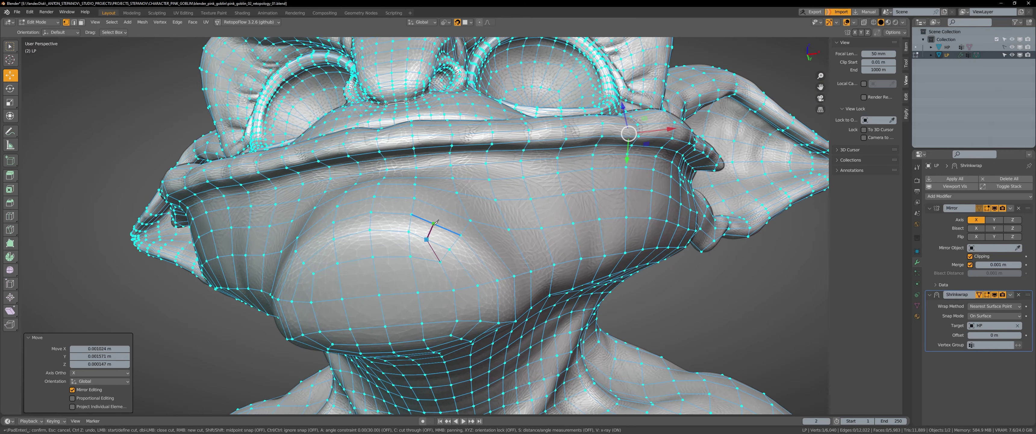
scroll(438, 188, up, 5)
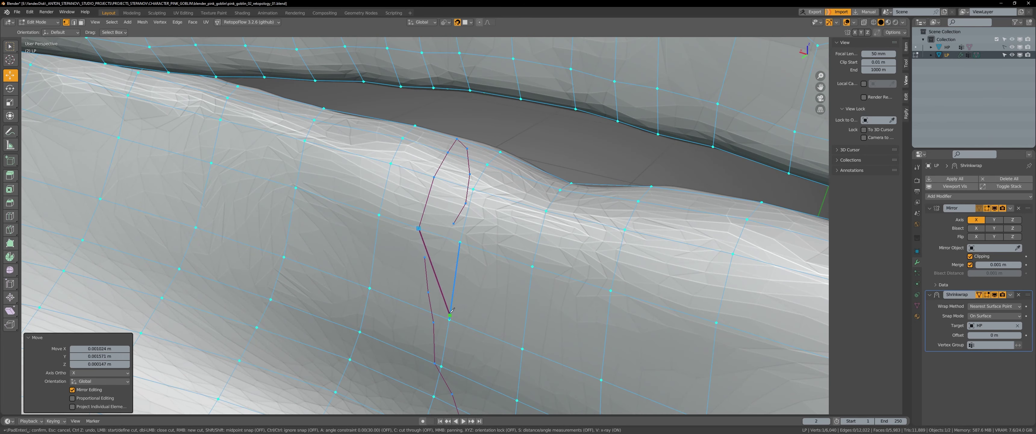
key(Return)
scroll(451, 310, down, 5)
Move the new lip vertex so it sits on the lip sculpt
mouse_move(481, 287)
middle_down()
mouse_move(485, 246)
mouse_move(446, 217)
middle_up()
scroll(457, 231, up, 4)
scroll(457, 231, down, 5)
scroll(442, 235, up, 5)
key(g)
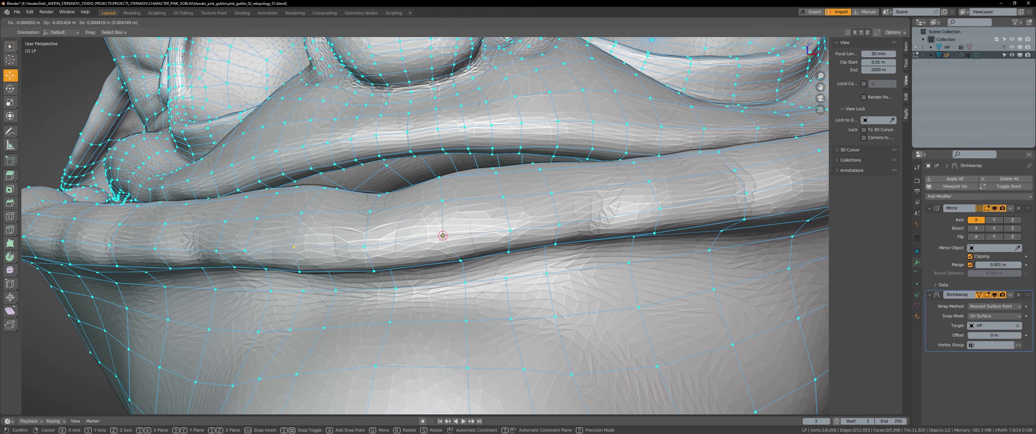
click(442, 235)
scroll(459, 235, down, 2)
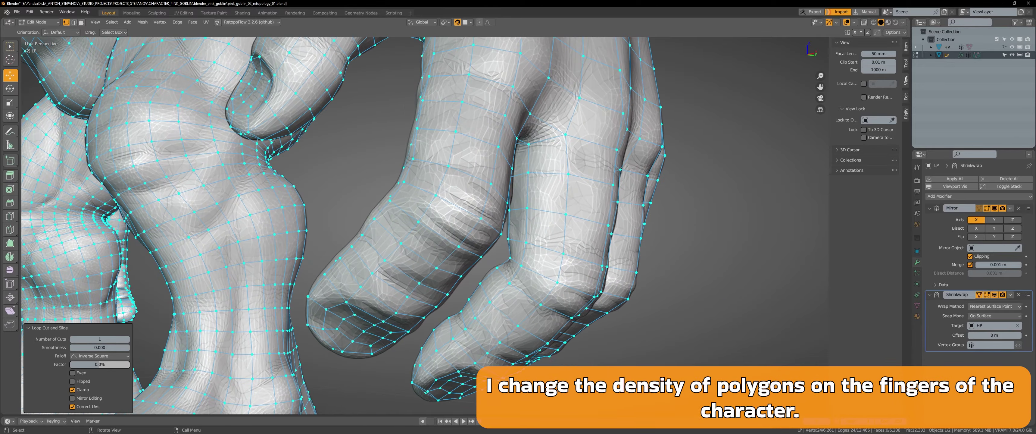
Inspect the fingers from the palm and front in edge select mode
mouse_move(504, 220)
middle_down()
mouse_move(359, 217)
mouse_move(500, 172)
mouse_move(498, 238)
middle_up()
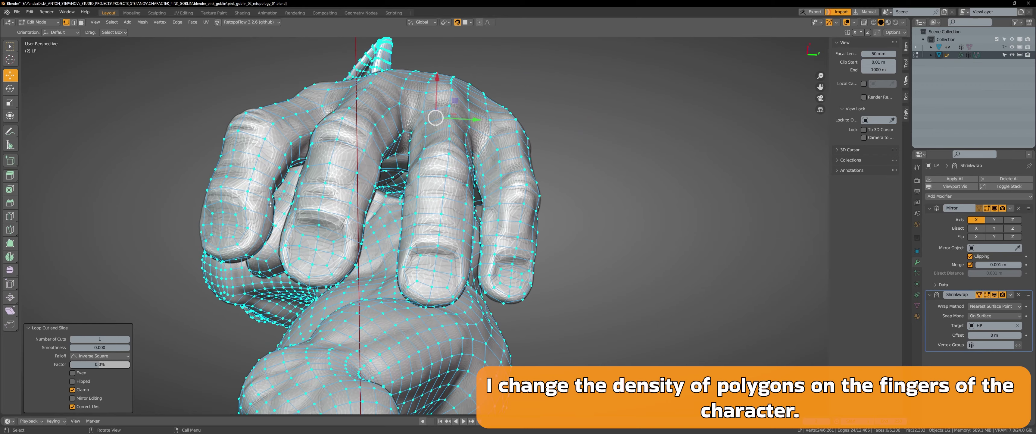
key(2)
scroll(393, 181, up, 5)
middle_drag(444, 204, 503, 243)
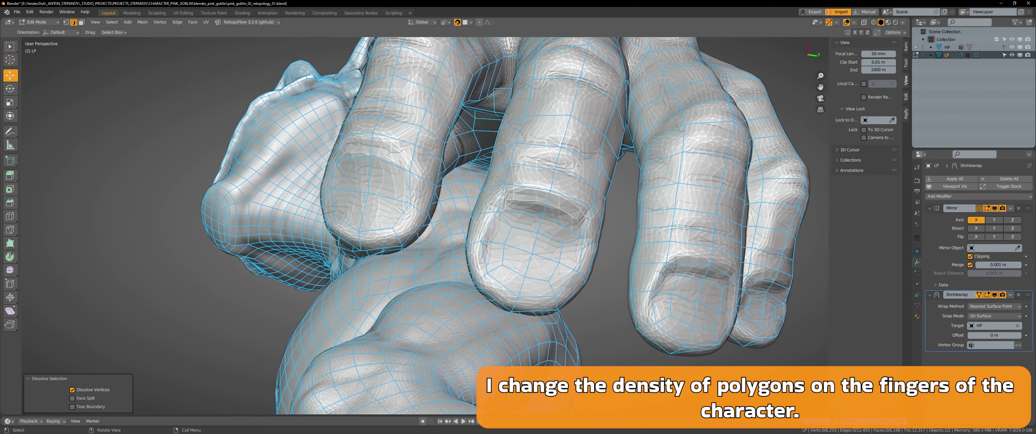
mouse_move(518, 270)
middle_down()
mouse_move(463, 193)
mouse_move(427, 171)
mouse_move(474, 218)
middle_up()
scroll(516, 225, down, 5)
Finish a knife cut on the hand and fit its new vertex to the surface
key(1)
scroll(427, 171, up, 6)
key(Return)
key(Return)
key(g)
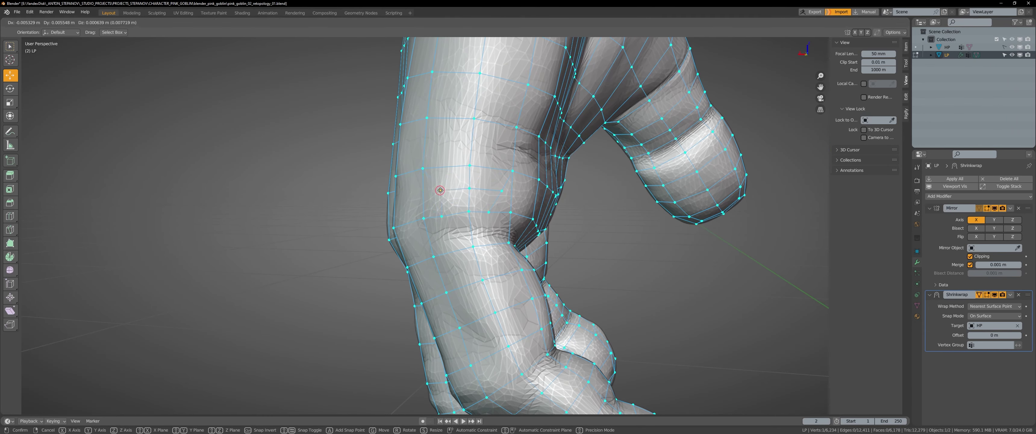
drag(469, 188, 492, 193)
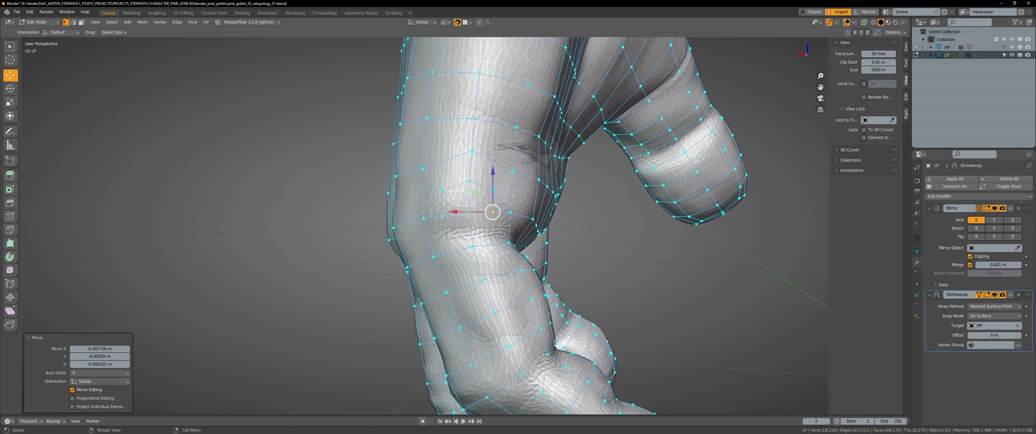
mouse_move(492, 193)
middle_down()
mouse_move(495, 212)
mouse_move(418, 184)
mouse_move(457, 197)
middle_up()
Knife another cut across the hand and move its new vertex into place
key(k)
click(411, 181)
key(Return)
drag(455, 200, 463, 199)
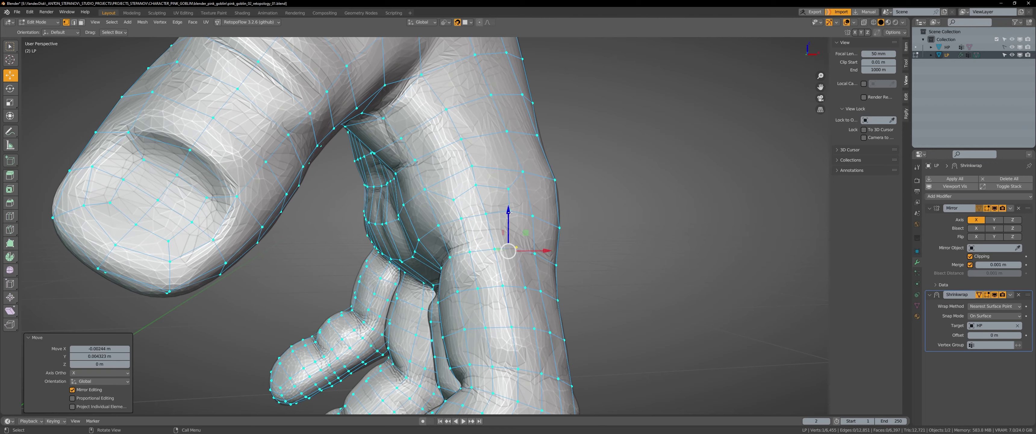
middle_drag(505, 233, 420, 284)
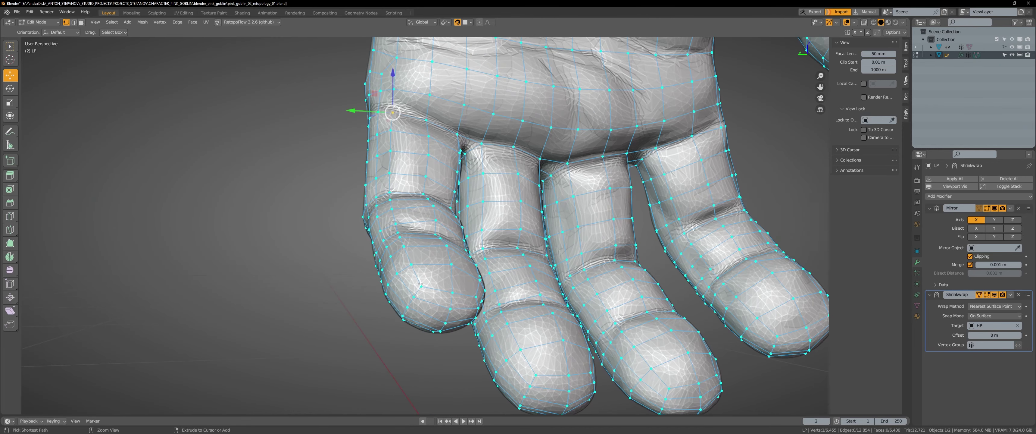
Slide the fingertip edge loop along a finger
right_click(315, 214)
key(ctrl+z)
middle_drag(316, 214, 349, 221)
right_click(373, 296)
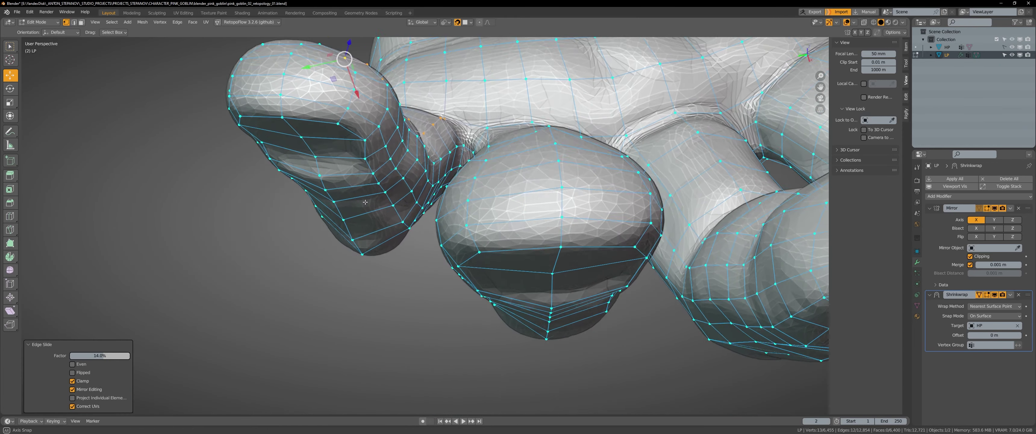
middle_drag(373, 296, 412, 162)
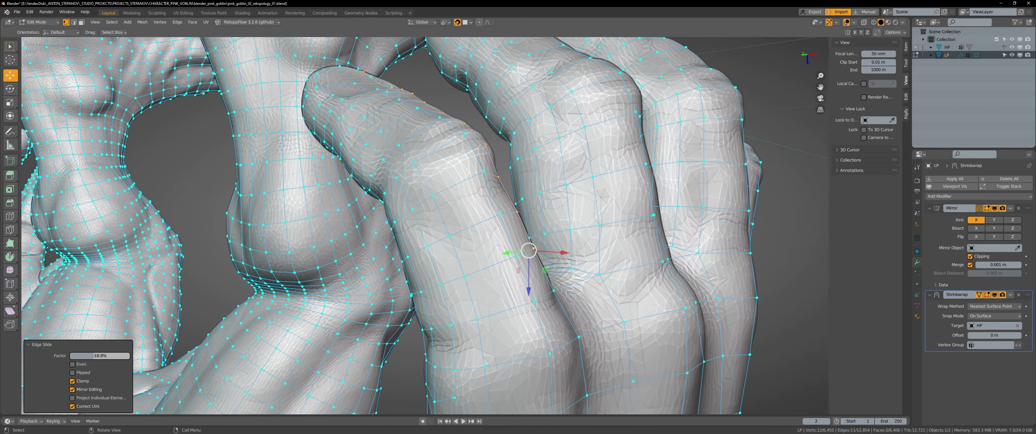
Move a fingertip vertex into place on another finger
middle_drag(312, 221, 406, 216)
right_click(463, 163)
key(ctrl+z)
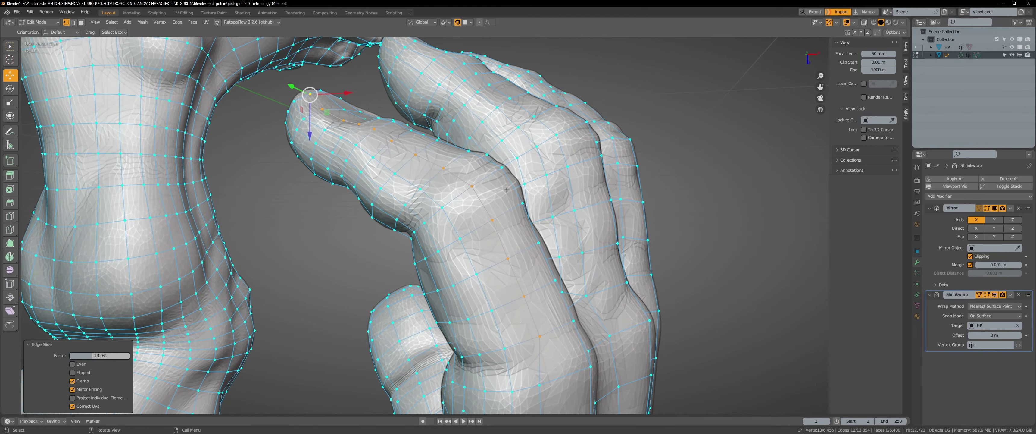
mouse_move(464, 162)
middle_down()
mouse_move(509, 204)
mouse_move(509, 231)
mouse_move(534, 104)
middle_up()
Select a finger edge and a path of vertices along the finger
key(2)
alt+click(509, 217)
key(1)
ctrl+click(534, 105)
middle_drag(567, 141, 484, 244)
Nudge fingertip vertices onto the sculpted finger
key(ctrl+z)
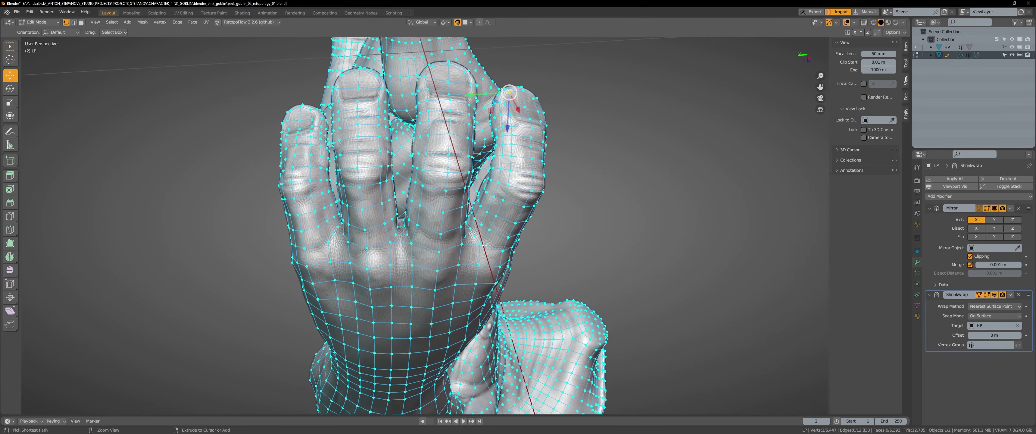
middle_drag(647, 218, 503, 193)
drag(474, 173, 473, 172)
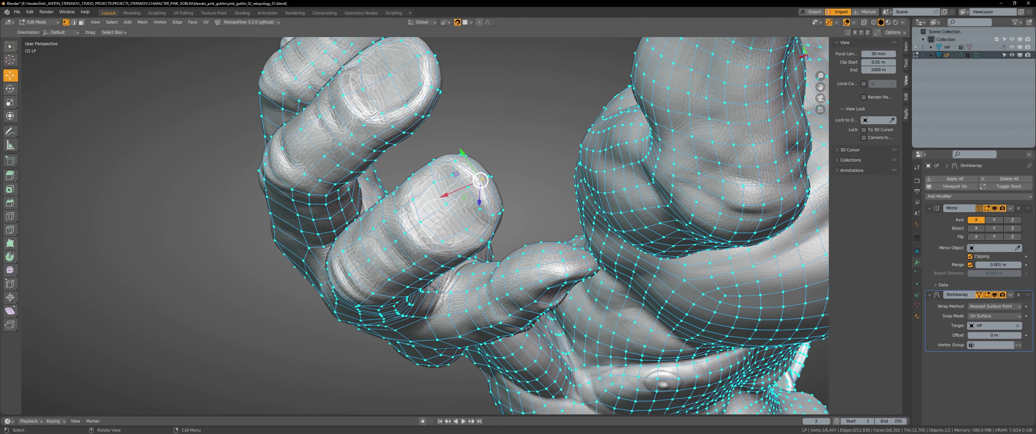
middle_drag(473, 173, 470, 169)
click(433, 206)
middle_drag(434, 205, 426, 218)
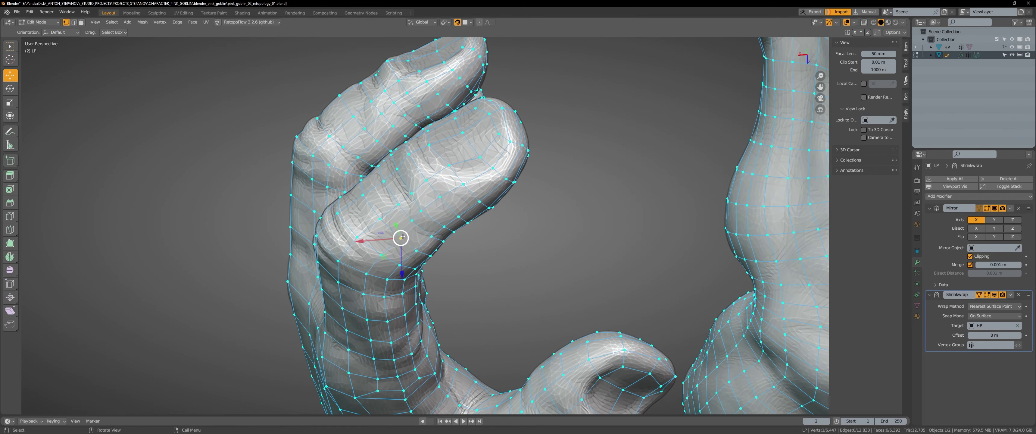
drag(402, 237, 403, 236)
middle_drag(403, 236, 413, 210)
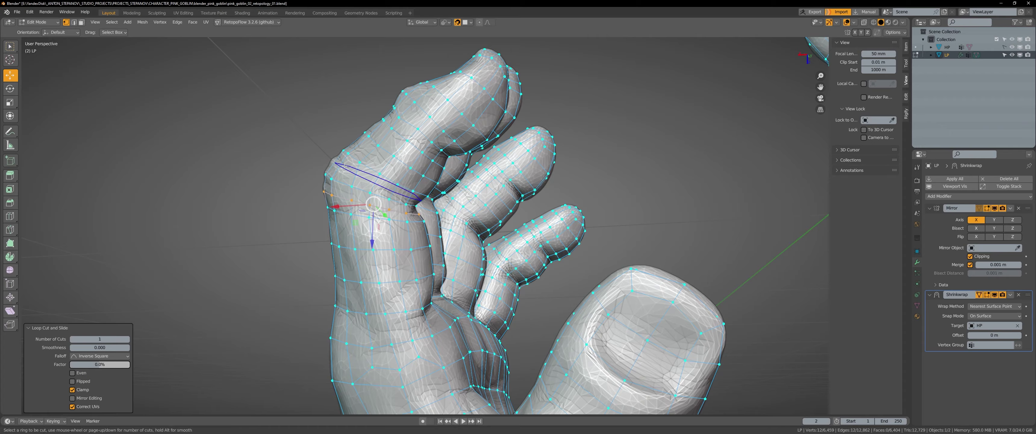
Add new edge loops around the fingers and slide one into place
click(345, 165)
middle_drag(345, 165, 404, 250)
scroll(404, 250, up, 3)
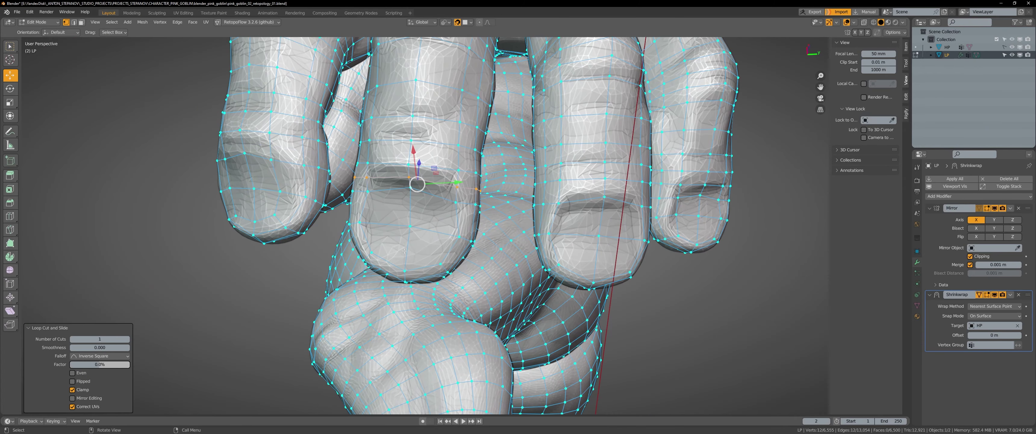
click(245, 146)
mouse_move(245, 146)
middle_down()
mouse_move(479, 190)
mouse_move(364, 308)
mouse_move(367, 144)
middle_up()
key(g)
key(g)
click(367, 143)
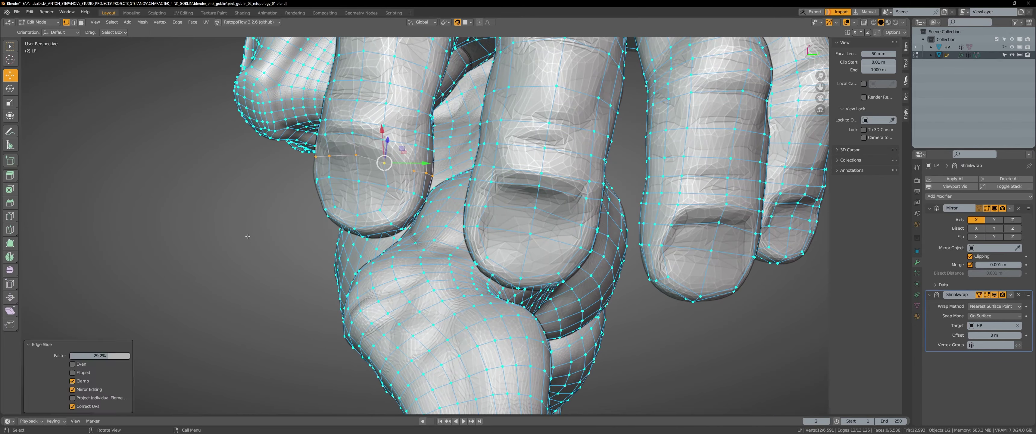
Move a finger vertex and edge-slide another loop along the finger
middle_drag(248, 236, 452, 185)
click(452, 185)
drag(452, 184, 466, 170)
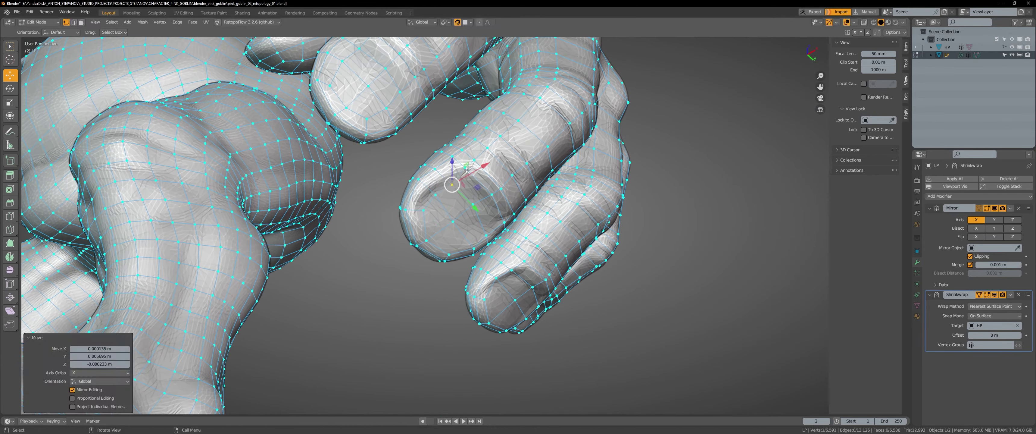
alt+click(412, 93)
key(g)
key(g)
click(411, 93)
middle_drag(466, 170, 411, 93)
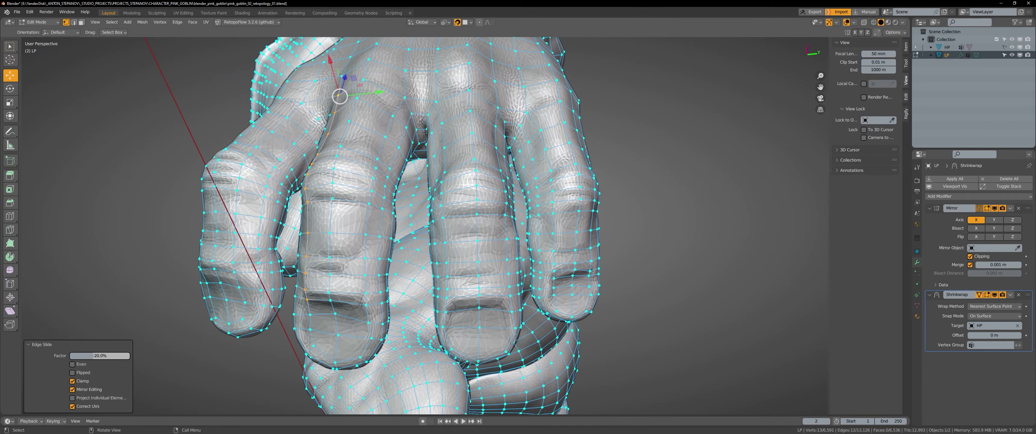
click(712, 191)
Fit two more finger vertices onto the sculpt
middle_drag(712, 192, 364, 241)
middle_drag(326, 271, 282, 241)
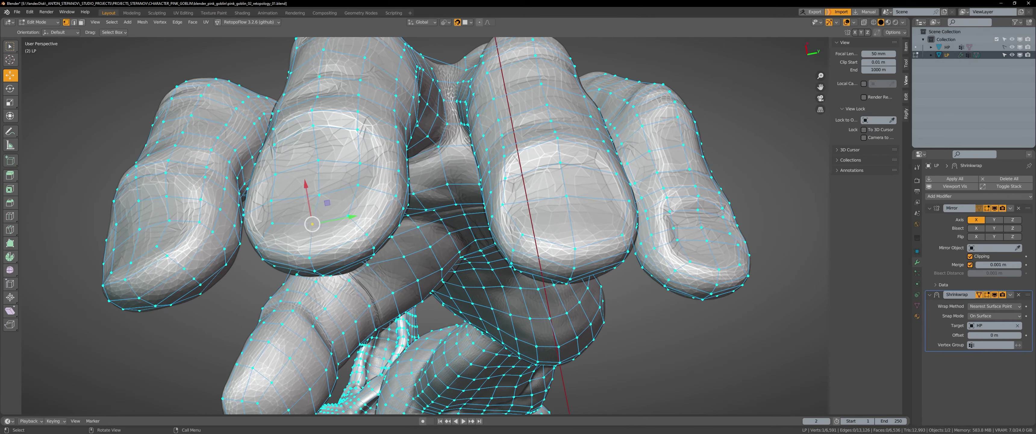
drag(281, 241, 289, 237)
middle_drag(289, 237, 360, 299)
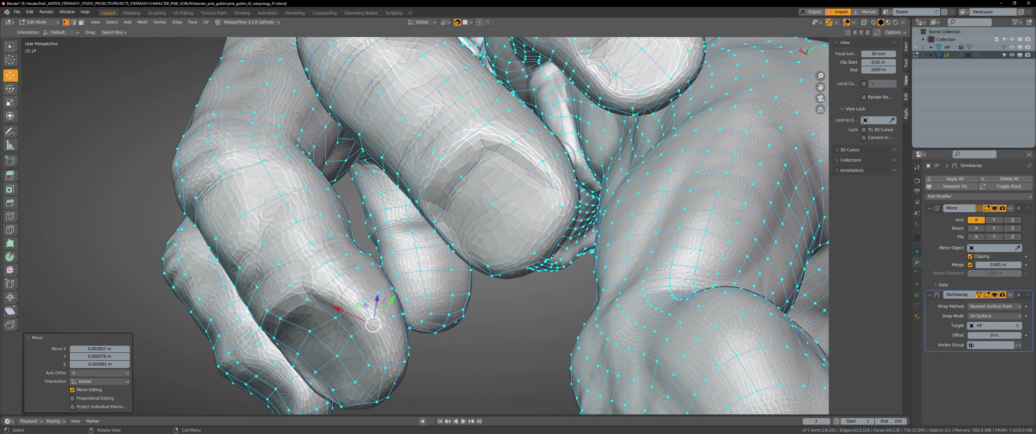
click(308, 246)
mouse_move(308, 245)
middle_down()
mouse_move(469, 273)
mouse_move(499, 226)
mouse_move(510, 296)
middle_up()
key(g)
click(499, 217)
scroll(498, 207, up, 5)
scroll(499, 208, down, 5)
Edge-slide two more finger loops to hug the fingers
key(g)
key(g)
click(510, 296)
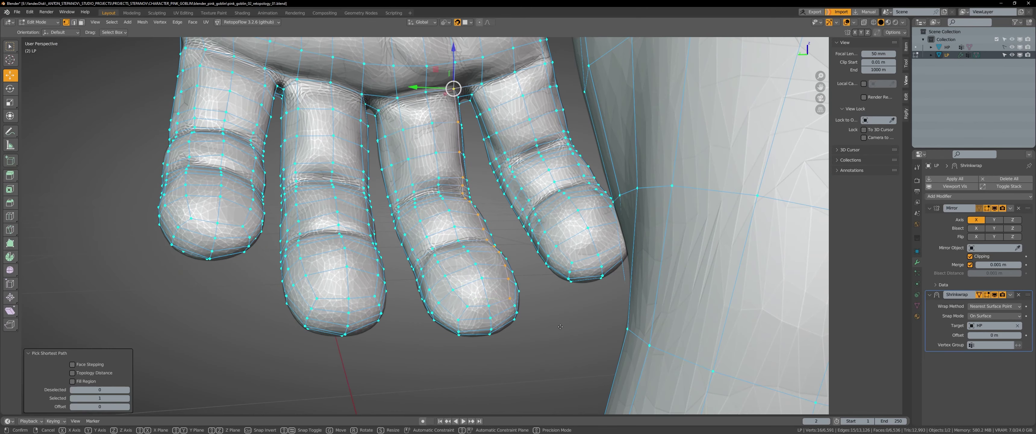
click(560, 326)
mouse_move(560, 326)
middle_down()
mouse_move(448, 185)
mouse_move(418, 120)
middle_up()
click(452, 183)
alt+click(380, 148)
key(g)
key(g)
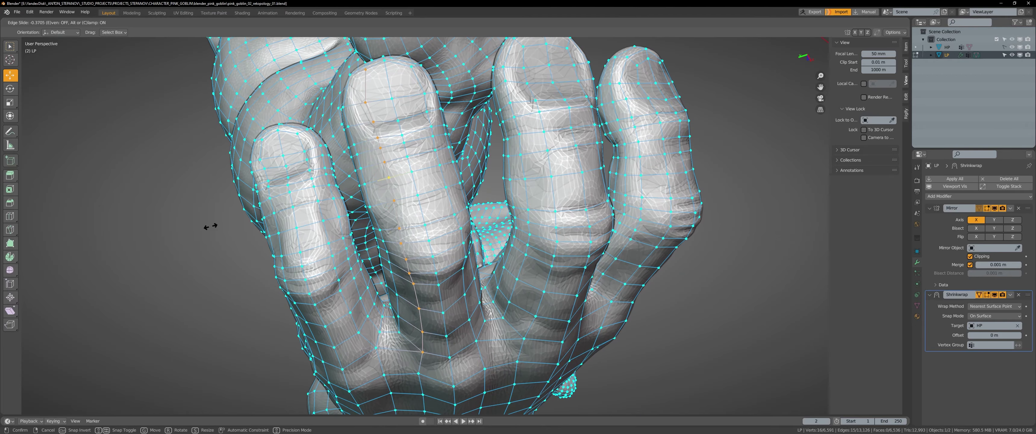
click(210, 226)
middle_drag(210, 226, 374, 179)
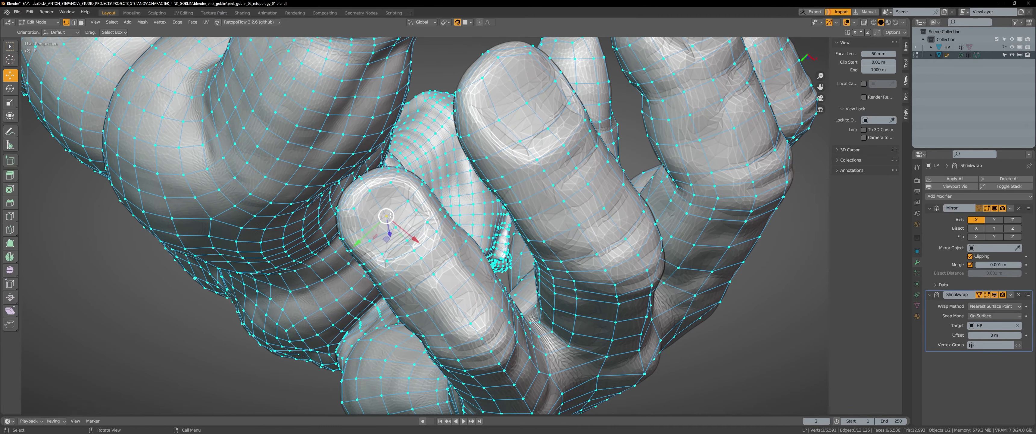
middle_drag(416, 209, 453, 321)
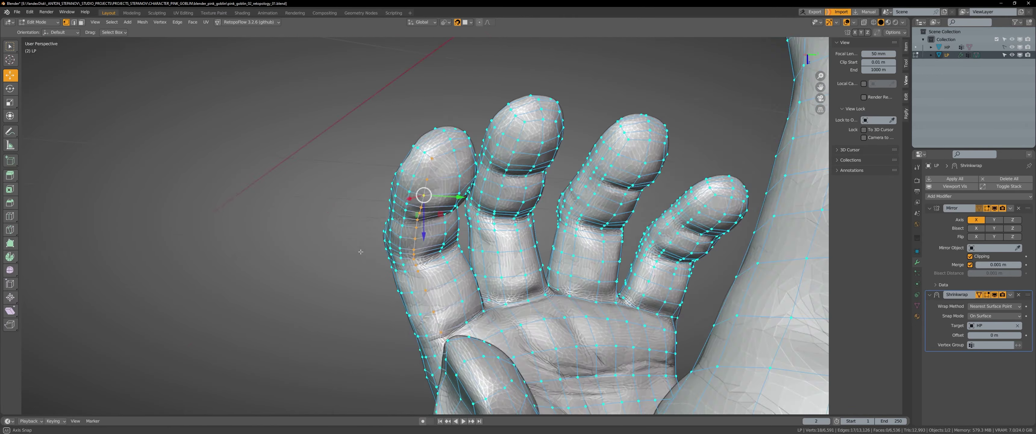
Move fingertip vertices into place on the open hand
click(316, 209)
middle_drag(316, 208, 451, 134)
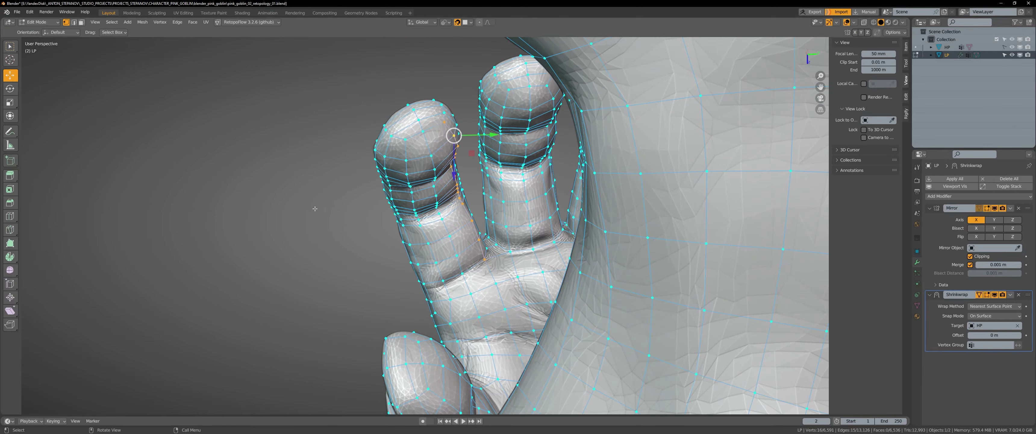
click(451, 134)
key(g)
scroll(514, 160, up, 3)
click(514, 160)
scroll(514, 161, down, 5)
Clip the view to the fingers, select a finger loop, and save pink_goblin_02_retopology_01.blend
middle_drag(514, 161, 576, 224)
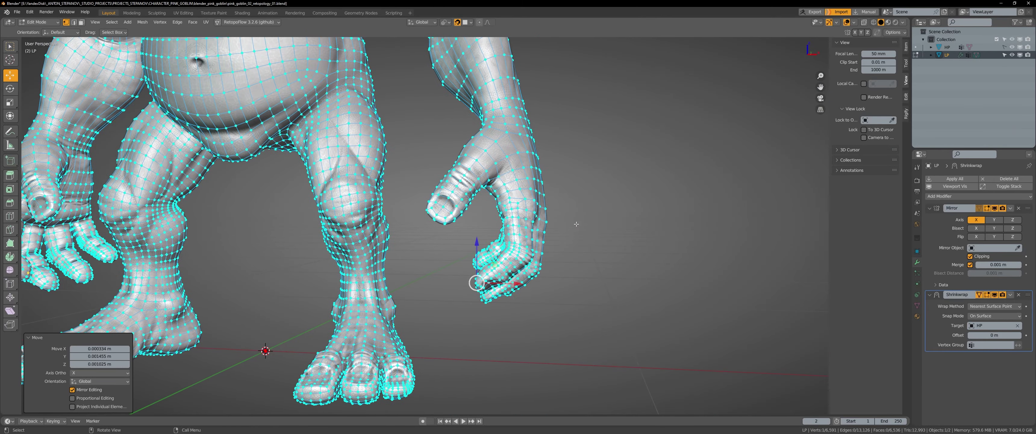
drag(503, 245, 503, 244)
scroll(497, 225, up, 5)
alt+click(441, 295)
key(ctrl+s)
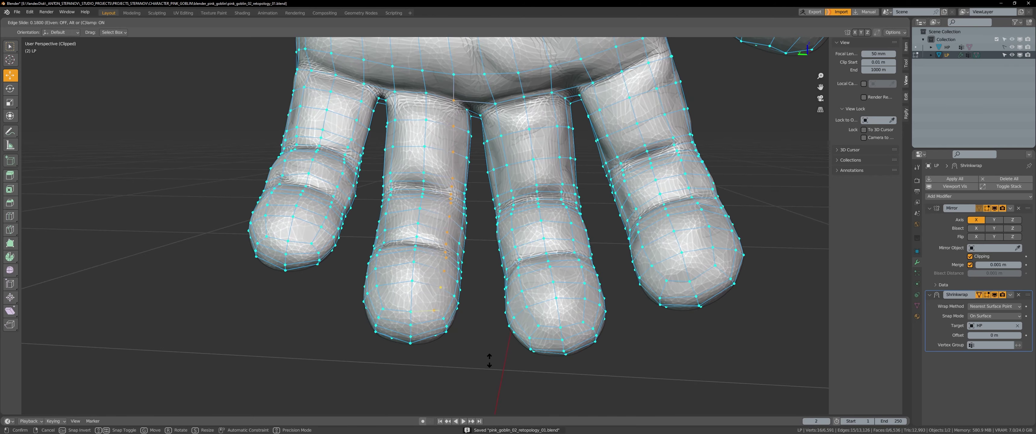
Slide a finger edge loop and nudge fingertip vertices onto the sculpted surface
click(489, 360)
middle_drag(489, 360, 398, 245)
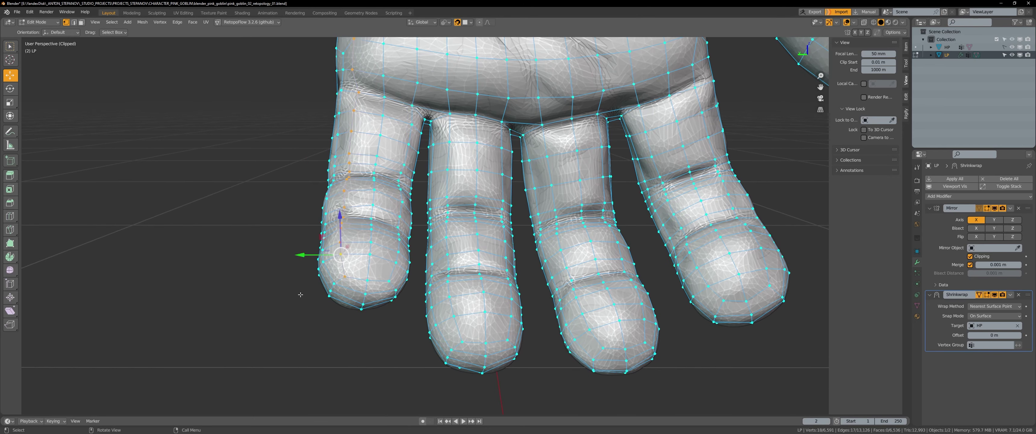
click(389, 277)
mouse_move(389, 277)
middle_down()
mouse_move(485, 275)
mouse_move(475, 243)
middle_up()
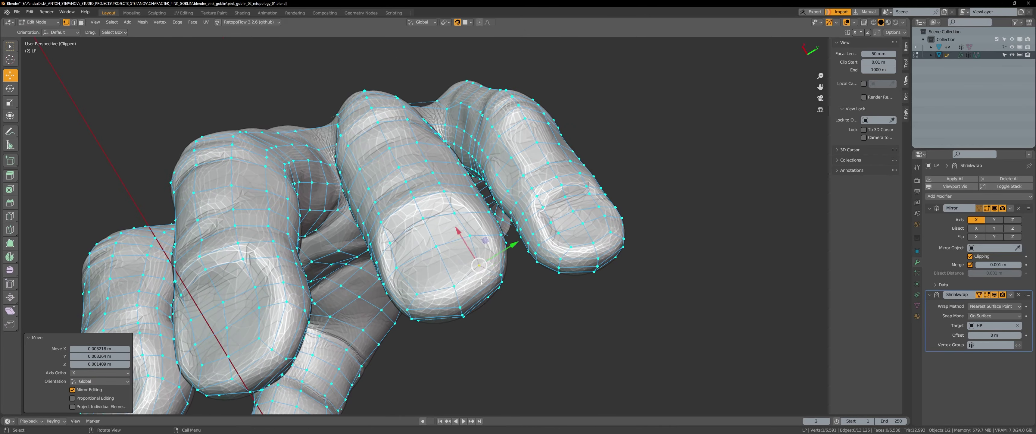
drag(475, 243, 428, 173)
mouse_move(428, 173)
middle_down()
mouse_move(410, 236)
mouse_move(562, 243)
middle_up()
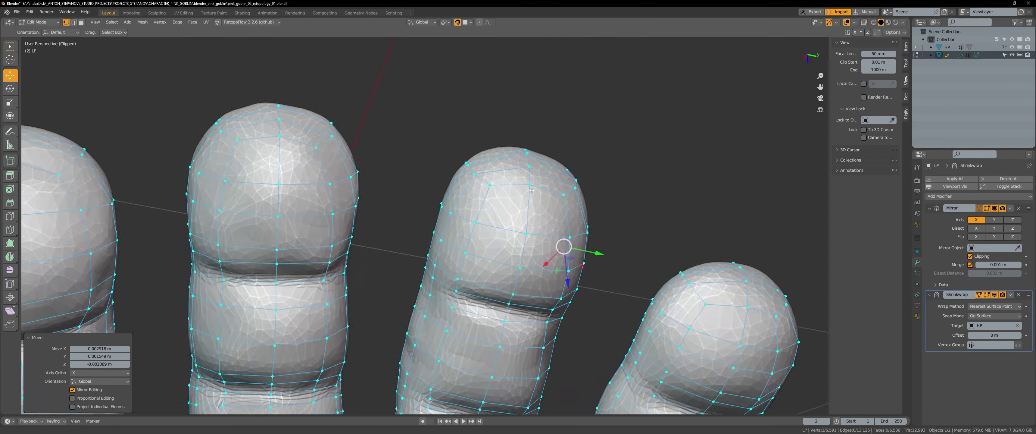
drag(562, 243, 486, 199)
mouse_move(485, 199)
middle_down()
mouse_move(442, 201)
mouse_move(352, 234)
mouse_move(463, 205)
middle_up()
alt+click(442, 201)
key(2)
key(1)
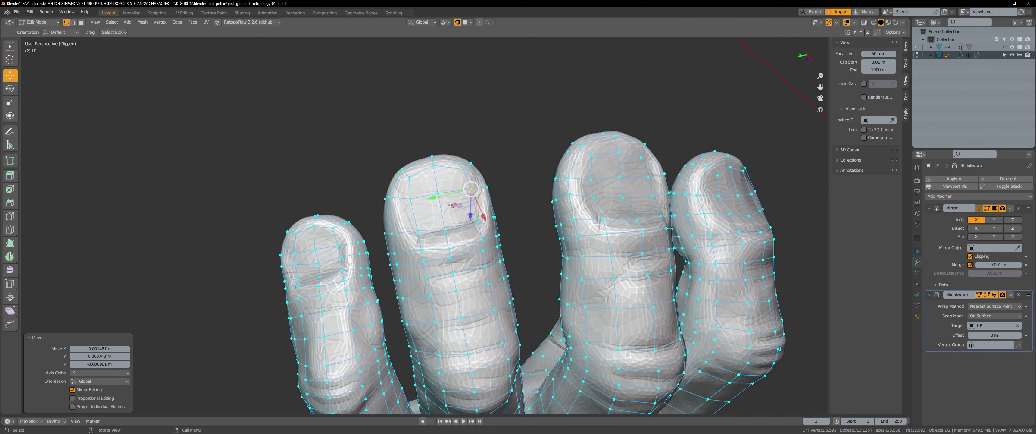
Move more fingertip vertices, including one between two fingertips, onto the sculpt
drag(462, 203, 463, 204)
mouse_move(463, 204)
middle_down()
mouse_move(513, 237)
mouse_move(396, 156)
middle_up()
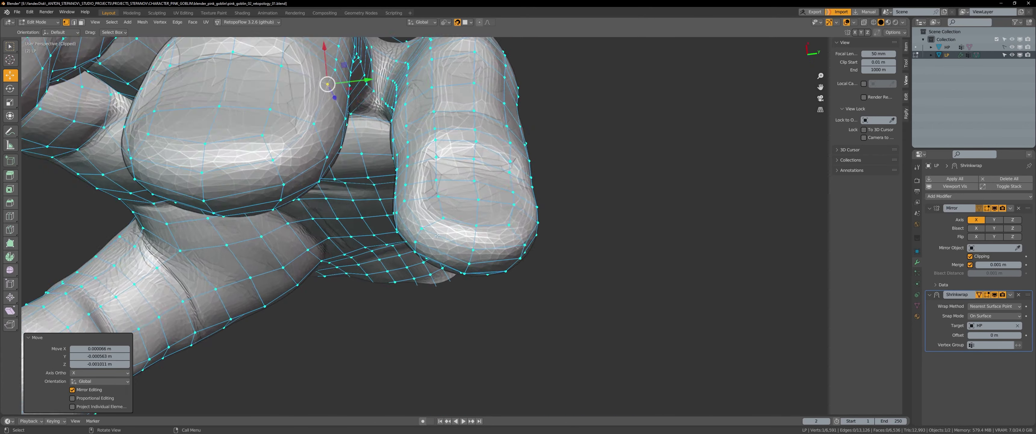
drag(395, 156, 396, 157)
middle_drag(396, 157, 462, 250)
drag(463, 250, 463, 250)
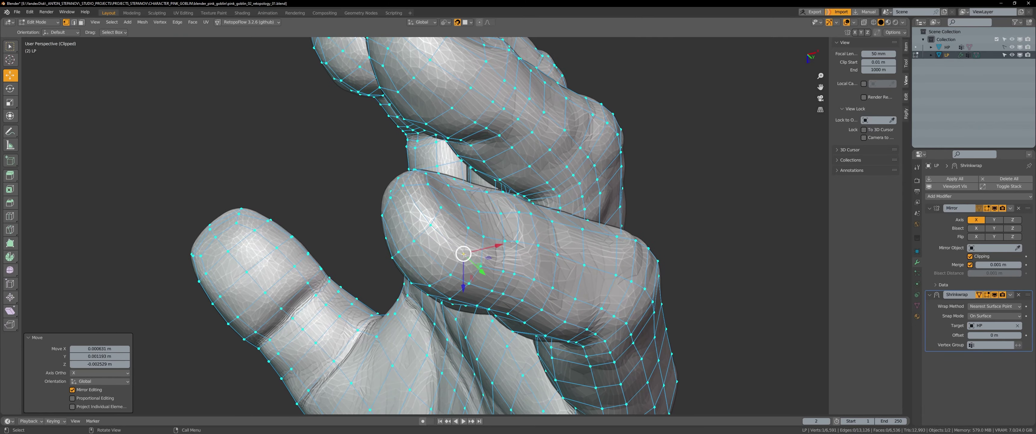
mouse_move(463, 251)
middle_down()
mouse_move(474, 238)
mouse_move(385, 227)
middle_up()
click(385, 227)
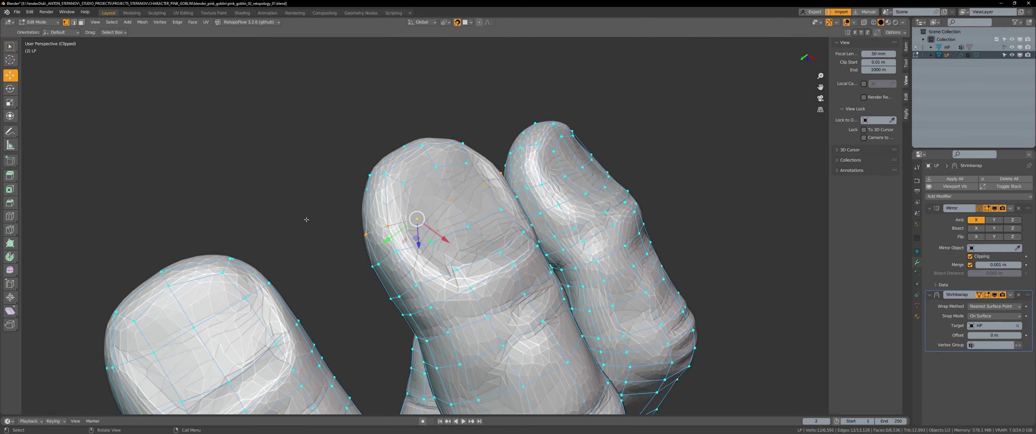
middle_drag(307, 219, 362, 209)
drag(362, 209, 363, 210)
mouse_move(363, 210)
middle_down()
mouse_move(491, 185)
mouse_move(372, 181)
middle_up()
Slide a fingertip edge loop with G and pull a vertex along one axis
drag(372, 181, 373, 182)
middle_drag(374, 182, 408, 229)
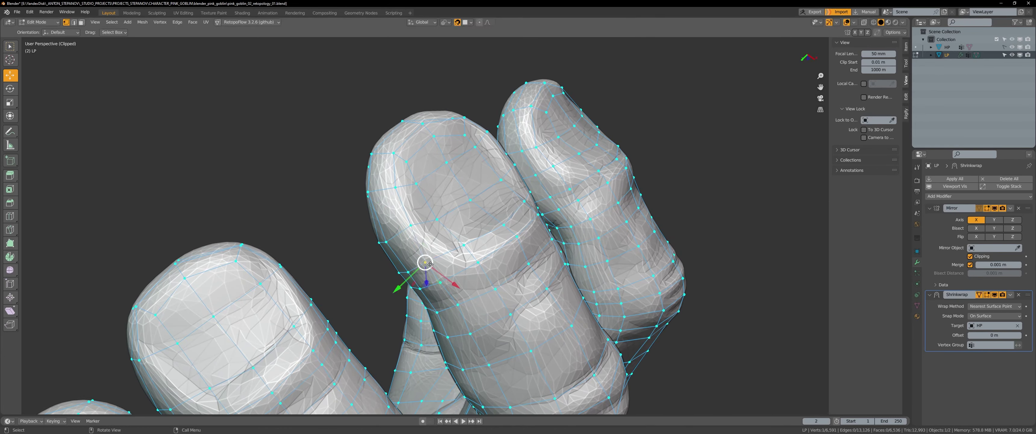
drag(430, 264, 431, 265)
mouse_move(431, 265)
middle_down()
mouse_move(376, 229)
mouse_move(483, 217)
middle_up()
mouse_move(440, 256)
middle_down()
mouse_move(402, 241)
mouse_move(447, 208)
middle_up()
alt+click(447, 208)
key(g)
key(g)
middle_drag(646, 177, 519, 133)
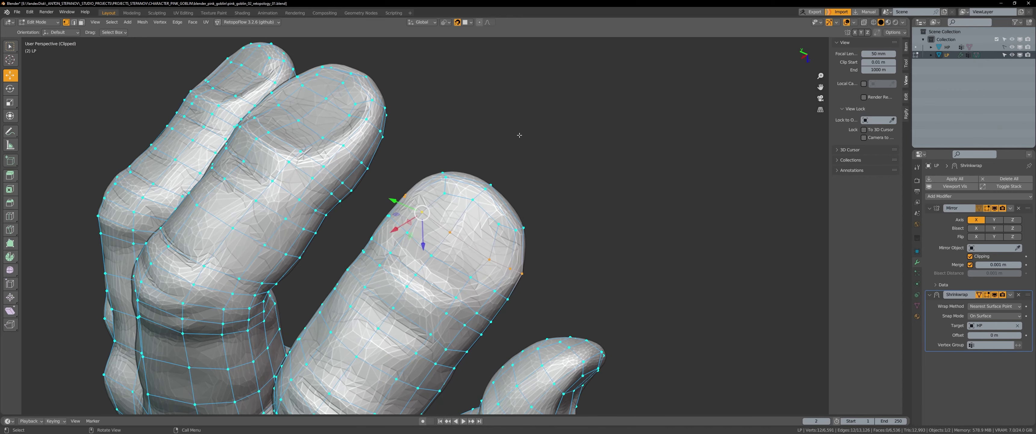
drag(402, 197, 403, 198)
mouse_move(403, 197)
middle_down()
mouse_move(482, 214)
mouse_move(498, 259)
mouse_move(475, 268)
middle_up()
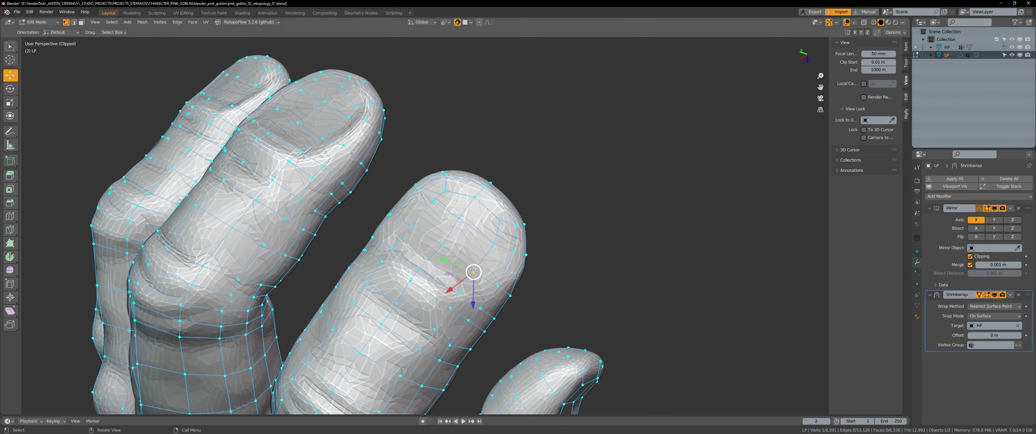
drag(492, 241, 493, 242)
mouse_move(493, 243)
middle_down()
mouse_move(496, 252)
mouse_move(402, 201)
middle_up()
Tweak the remaining fingertip vertices on the curled finger to hug the sculpt
drag(346, 219, 348, 220)
scroll(438, 194, up, 1)
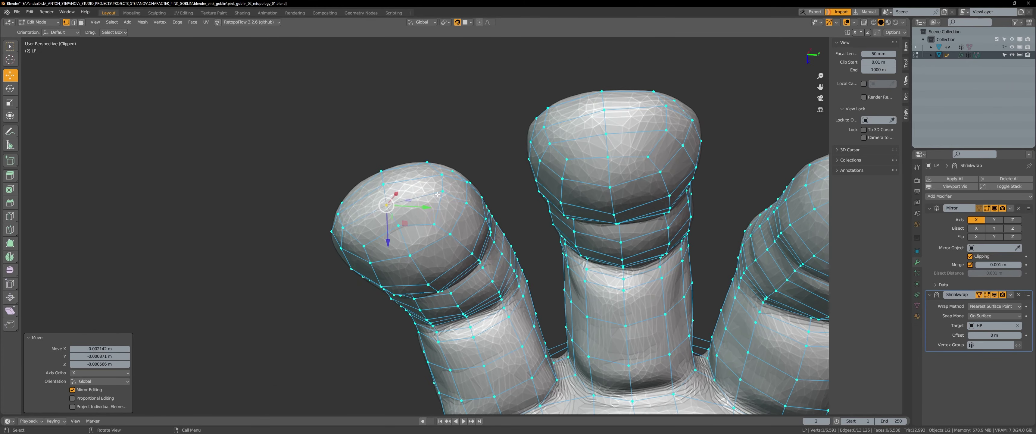
mouse_move(354, 218)
middle_down()
mouse_move(402, 209)
mouse_move(438, 231)
middle_up()
drag(438, 231, 439, 232)
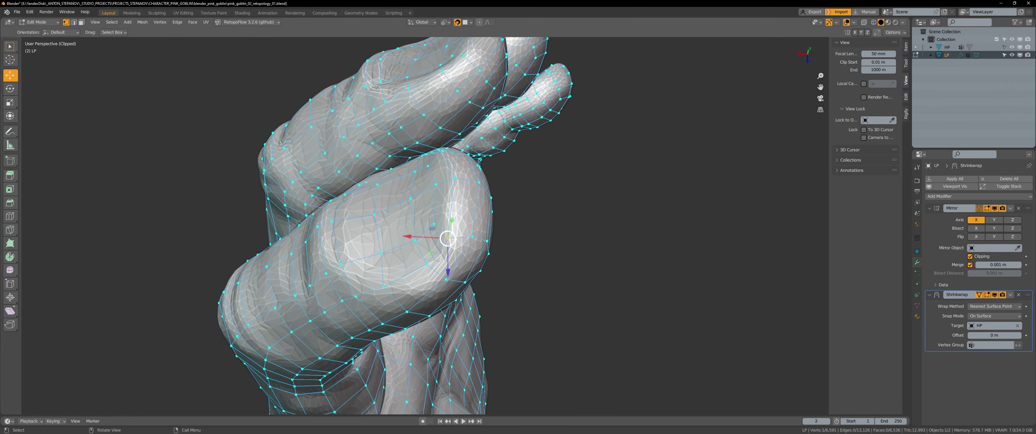
middle_drag(439, 232, 460, 209)
middle_drag(488, 258, 461, 192)
drag(461, 193, 462, 191)
mouse_move(461, 192)
middle_down()
mouse_move(442, 226)
mouse_move(423, 231)
mouse_move(465, 259)
mouse_move(455, 160)
mouse_move(468, 96)
middle_up()
Slide edge loops on the middle and ring fingertips, then frame a selected fingertip vertex
alt+click(439, 231)
click(444, 246)
alt+click(499, 261)
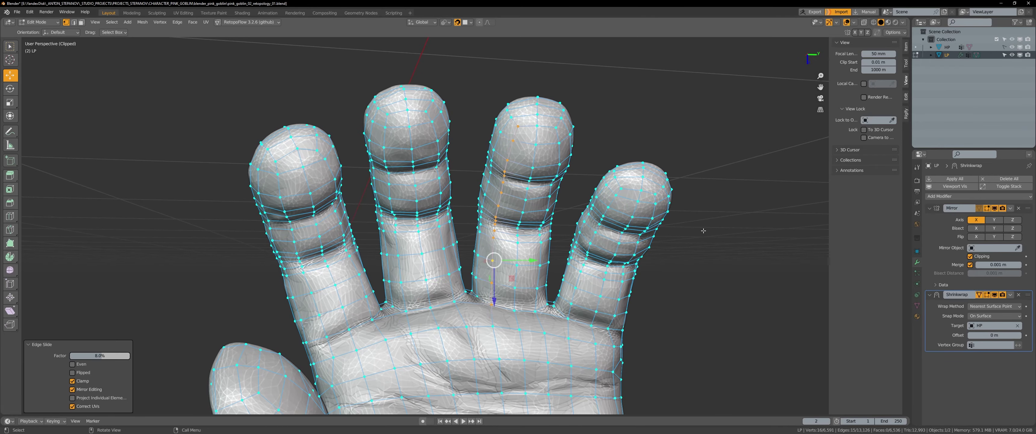
click(705, 266)
mouse_move(613, 248)
middle_down()
mouse_move(623, 276)
mouse_move(573, 248)
middle_up()
click(627, 279)
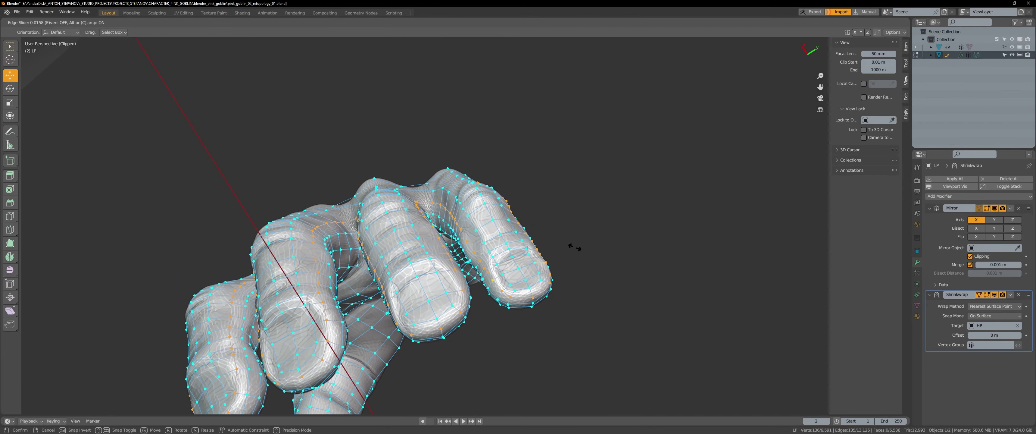
click(574, 248)
key(KP_Decimal)
scroll(447, 203, down, 5)
Add a Ctrl+R loop cut on the toe and save the file
mouse_move(447, 203)
middle_down()
mouse_move(364, 371)
mouse_move(447, 208)
mouse_move(530, 281)
mouse_move(482, 261)
mouse_move(507, 254)
middle_up()
key(ctrl+r)
click(447, 209)
key(ctrl+s)
Add two new edge loops across the torso and save the file
scroll(482, 261, down, 5)
scroll(483, 261, up, 4)
key(ctrl+r)
click(507, 253)
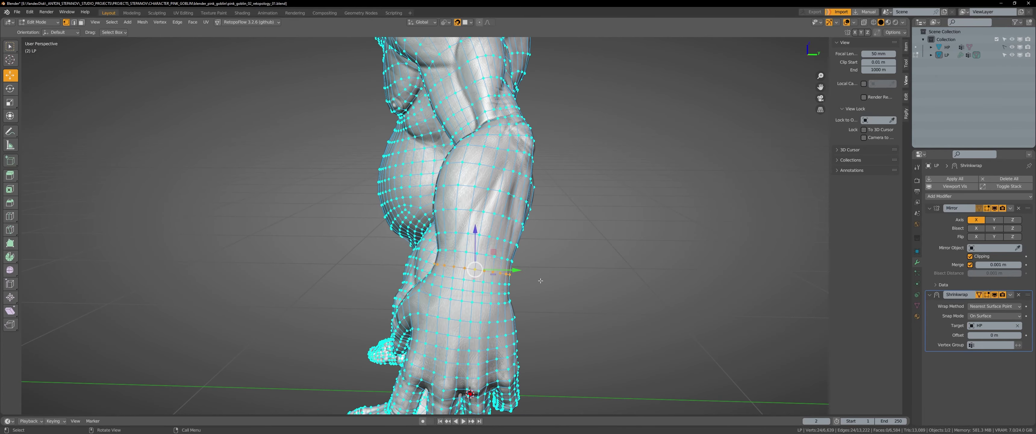
click(540, 281)
mouse_move(540, 281)
middle_down()
mouse_move(457, 235)
mouse_move(420, 240)
middle_up()
key(ctrl+r)
click(454, 262)
scroll(420, 240, down, 4)
key(ctrl+s)
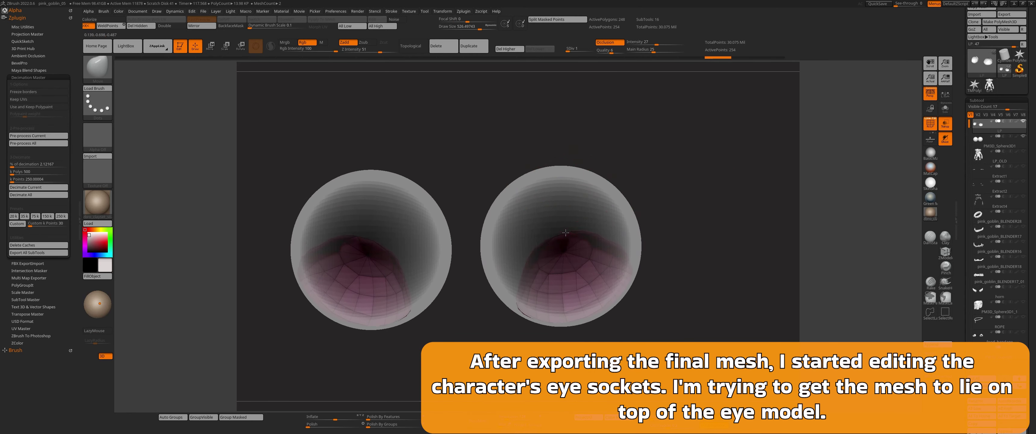
Solo the eye-socket subtool to inspect it, then turn Solo off
right_drag(566, 233, 574, 206)
mouse_move(624, 258)
right_down()
mouse_move(636, 218)
mouse_move(616, 180)
mouse_move(624, 188)
right_up()
key(alt+shift+s)
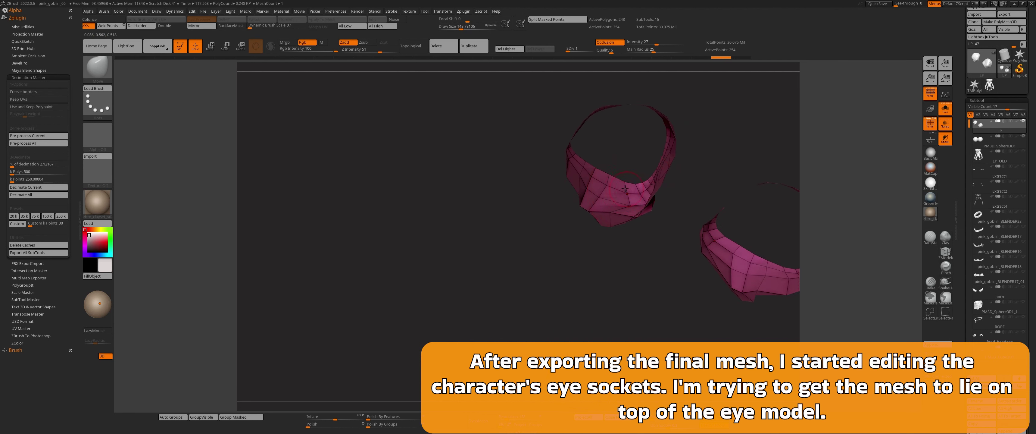
right_drag(911, 201, 599, 195)
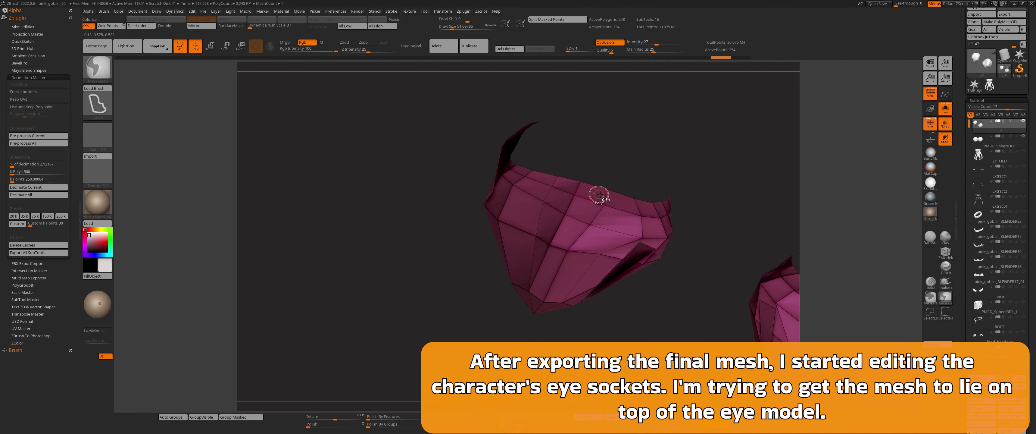
click(946, 107)
Turn off Transp so the eyes render opaque and enable Double on the socket mesh
right_drag(707, 225, 655, 263)
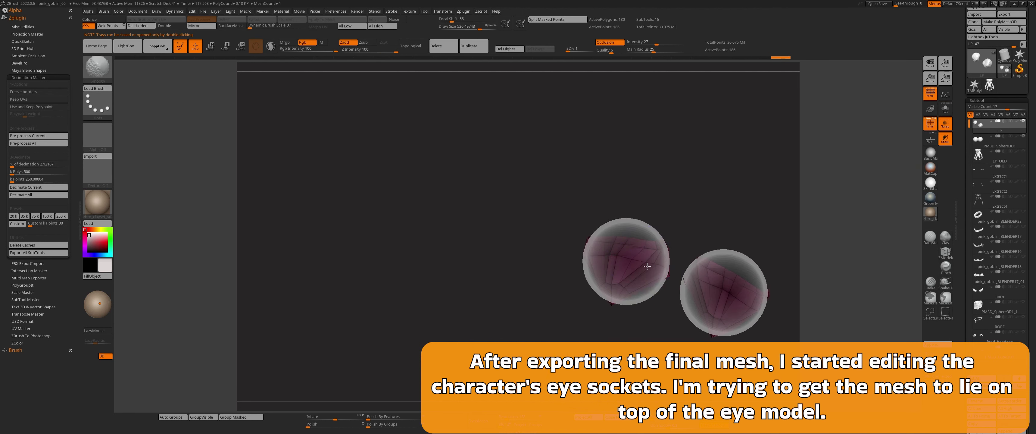
right_drag(703, 273, 653, 238)
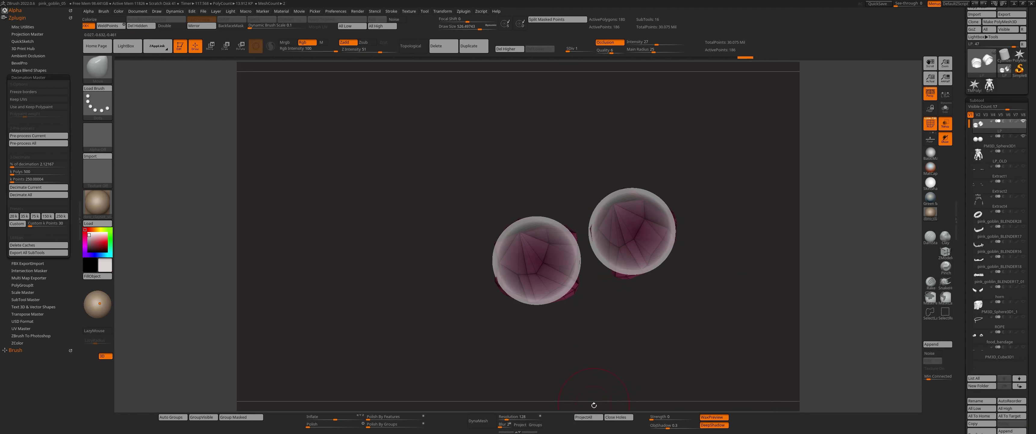
mouse_move(622, 270)
right_down()
mouse_move(665, 206)
mouse_move(619, 257)
mouse_move(574, 268)
mouse_move(569, 229)
mouse_move(655, 273)
mouse_move(558, 270)
mouse_move(553, 288)
mouse_move(368, 226)
mouse_move(406, 249)
mouse_move(409, 300)
mouse_move(488, 279)
mouse_move(499, 264)
right_up()
key(ctrl+shift+t)
click(177, 26)
Select the ZProject brush and project the socket mesh onto the eye spheres
key(b)
click(368, 225)
key(b)
key(z)
key(p)
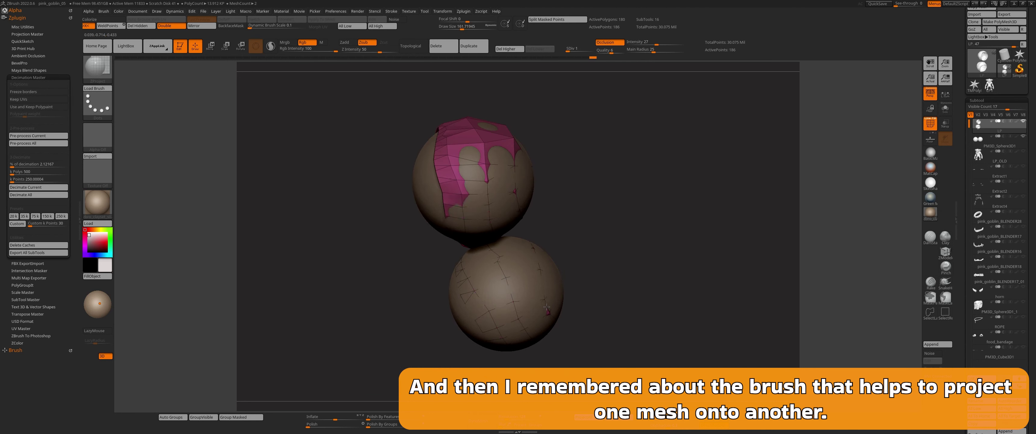
mouse_move(546, 307)
right_down()
mouse_move(511, 199)
mouse_move(512, 273)
mouse_move(405, 225)
mouse_move(386, 281)
mouse_move(416, 237)
mouse_move(369, 298)
mouse_move(404, 287)
right_up()
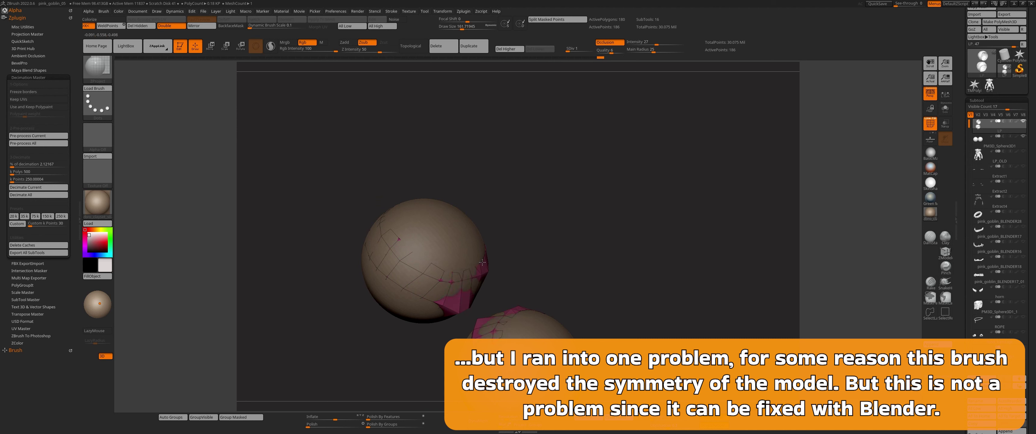
right_drag(482, 262, 461, 174)
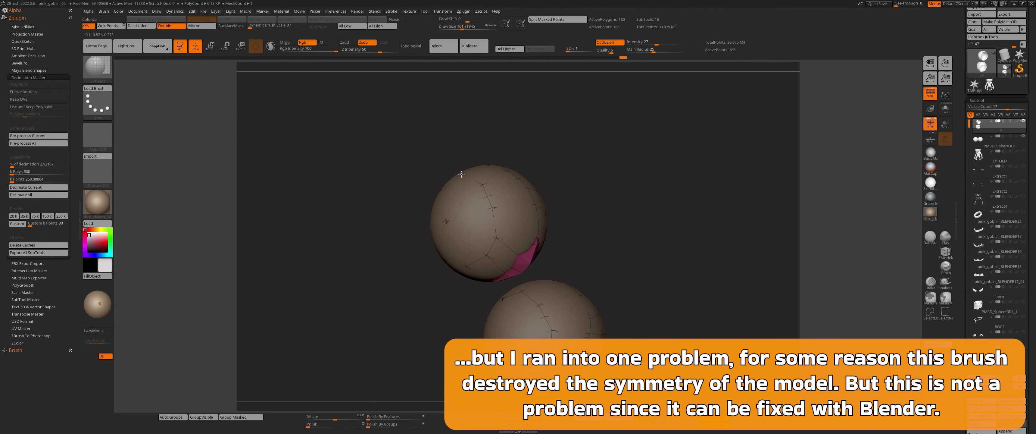
right_drag(469, 229, 490, 249)
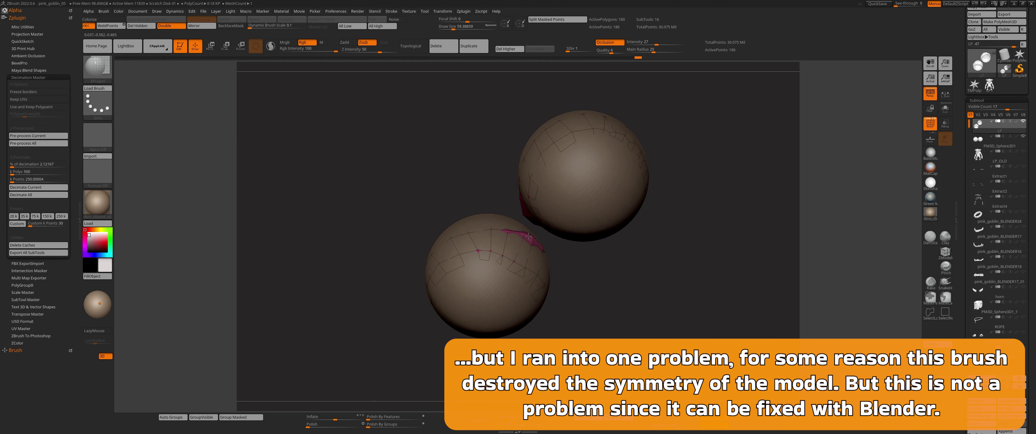
mouse_move(385, 104)
right_down()
mouse_move(541, 248)
mouse_move(577, 232)
mouse_move(604, 256)
mouse_move(576, 331)
right_up()
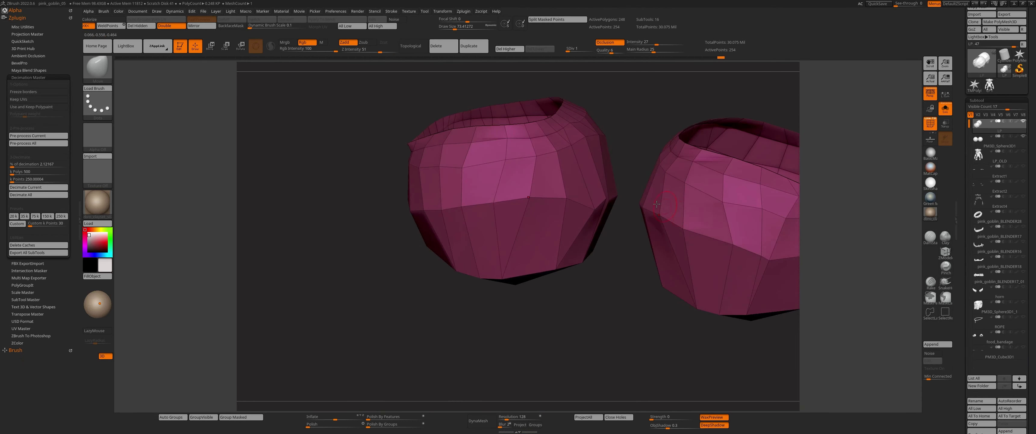
Reshape the socket meshes with the Move brush, then turn Solo off
right_drag(661, 213, 622, 218)
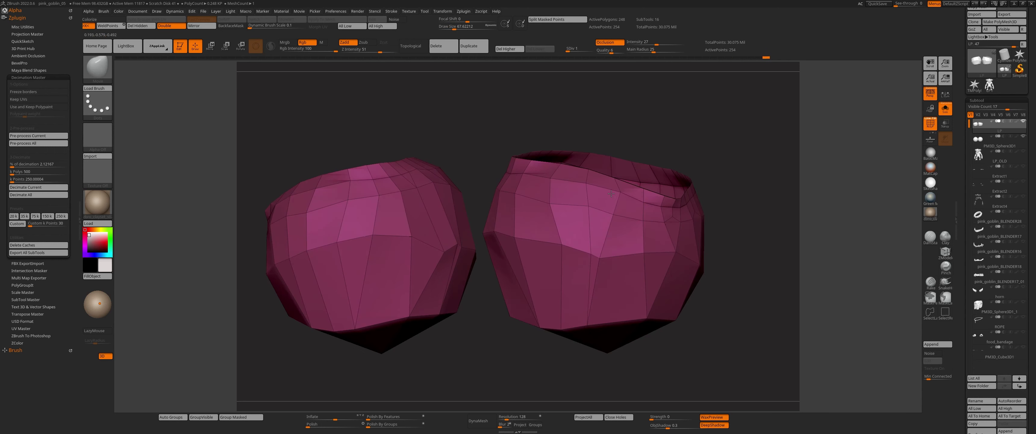
key(s)
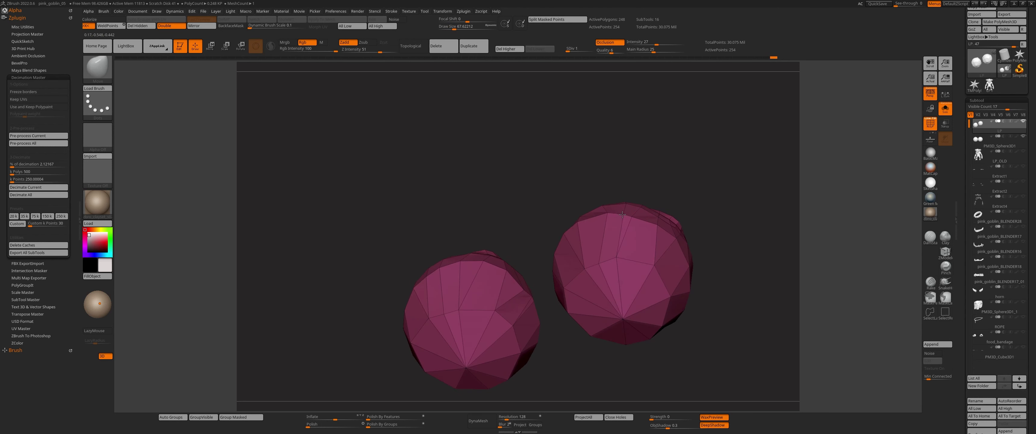
mouse_move(622, 214)
right_down()
mouse_move(653, 218)
mouse_move(633, 254)
mouse_move(624, 209)
mouse_move(686, 221)
right_up()
click(945, 107)
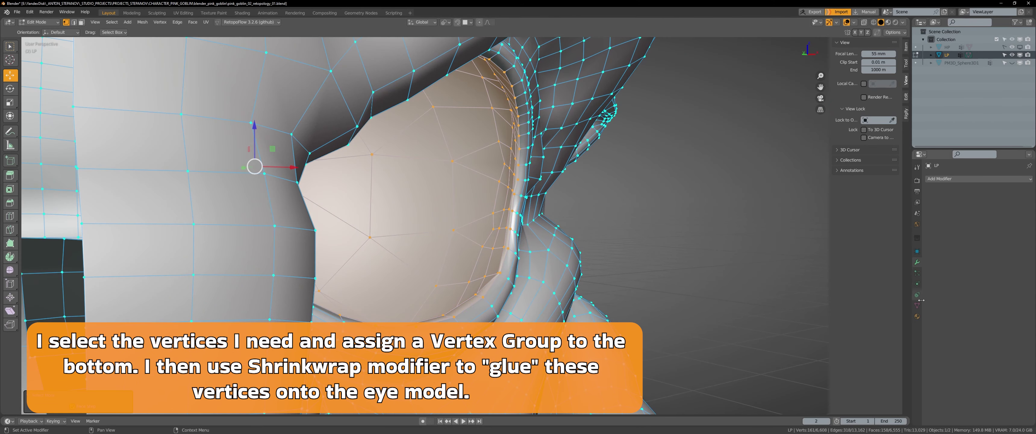
Expand the Vertex Groups panel in Object Data properties and collapse Shape Keys
click(918, 304)
click(945, 273)
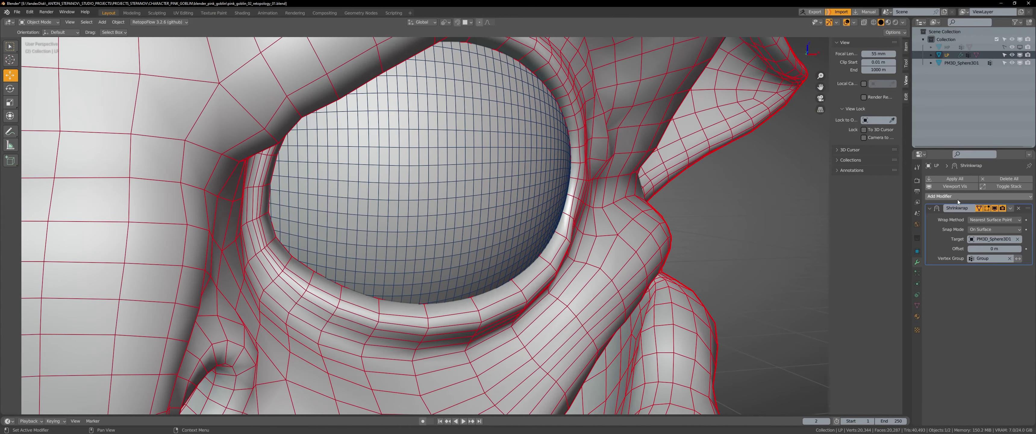
Add a Mirror modifier to LP below the Shrinkwrap
click(954, 197)
click(875, 285)
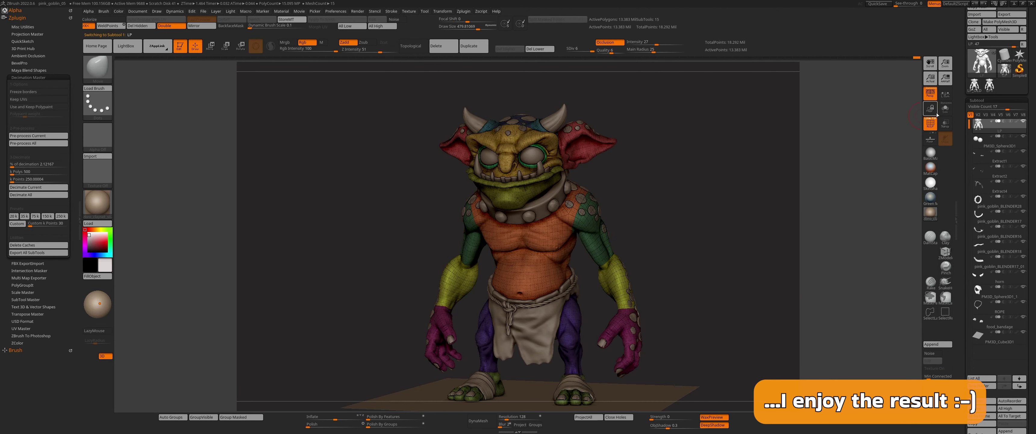
Toggle Polyframe off and back on, then open the Draw preferences
click(930, 122)
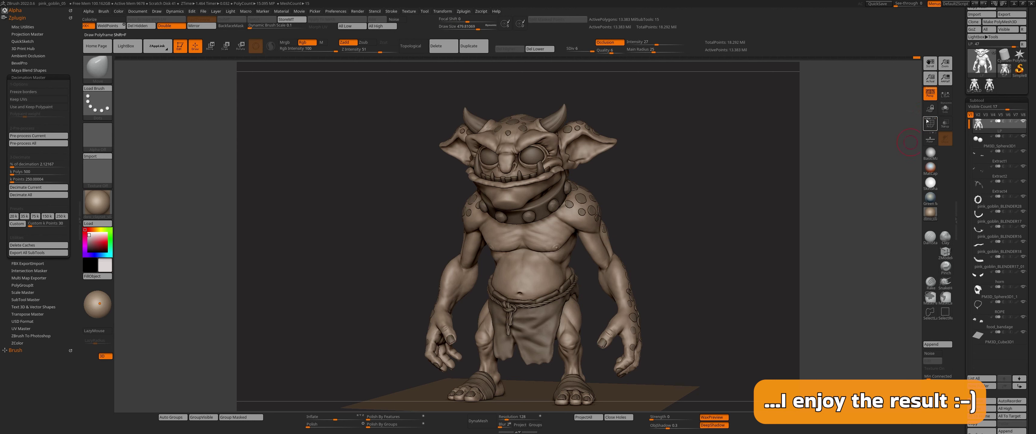
click(930, 122)
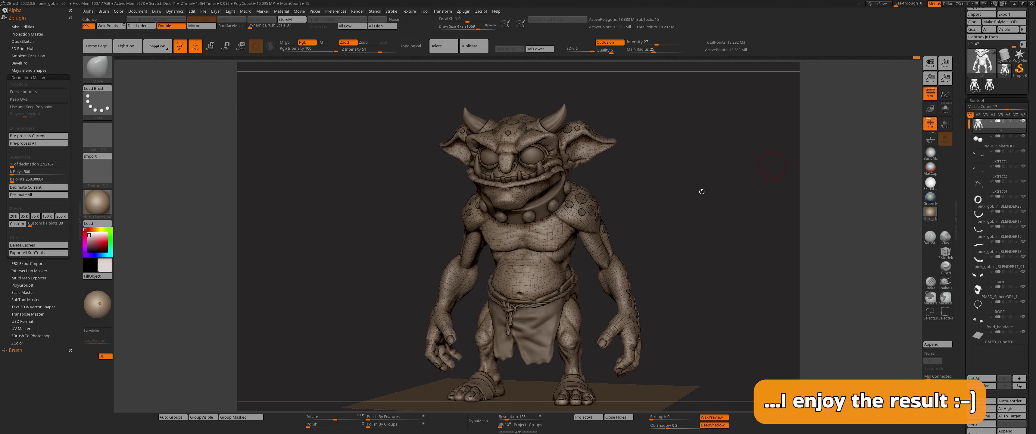
drag(698, 190, 598, 178)
click(337, 11)
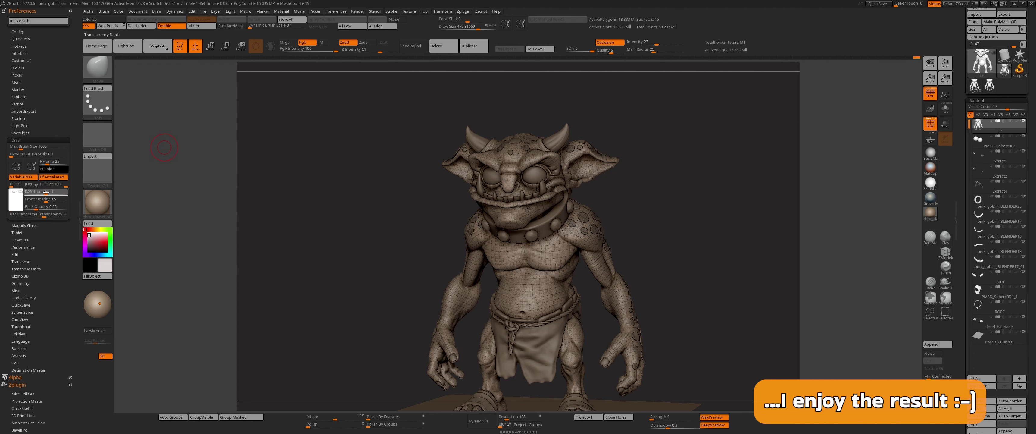
Enable Pf Antialiased, lower the PFrame opacity and check the wireframe colour
click(56, 177)
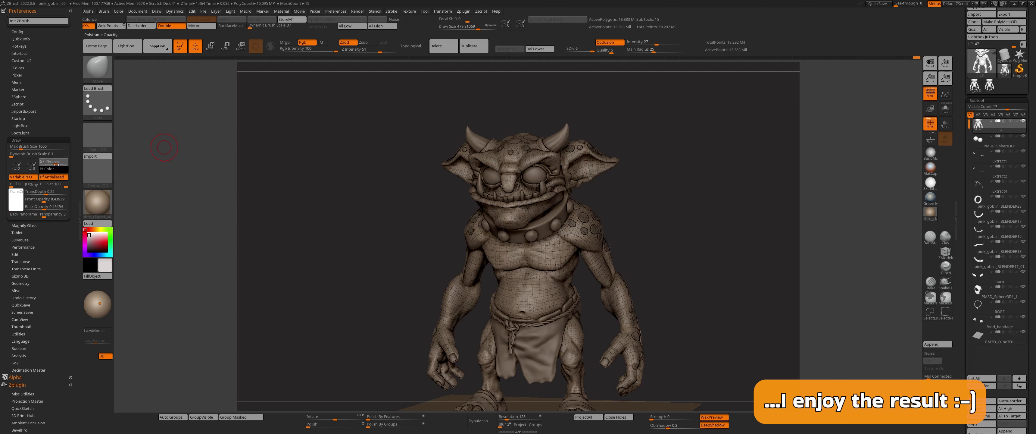
drag(50, 161, 59, 165)
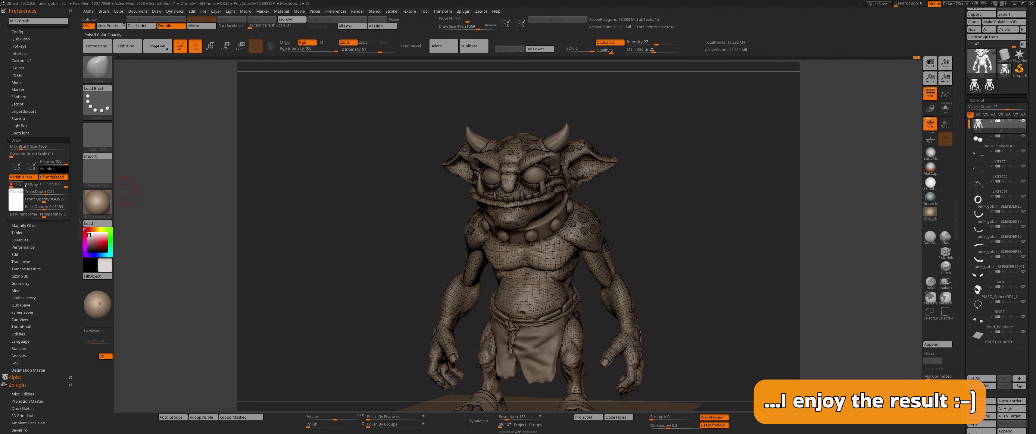
click(16, 199)
click(82, 212)
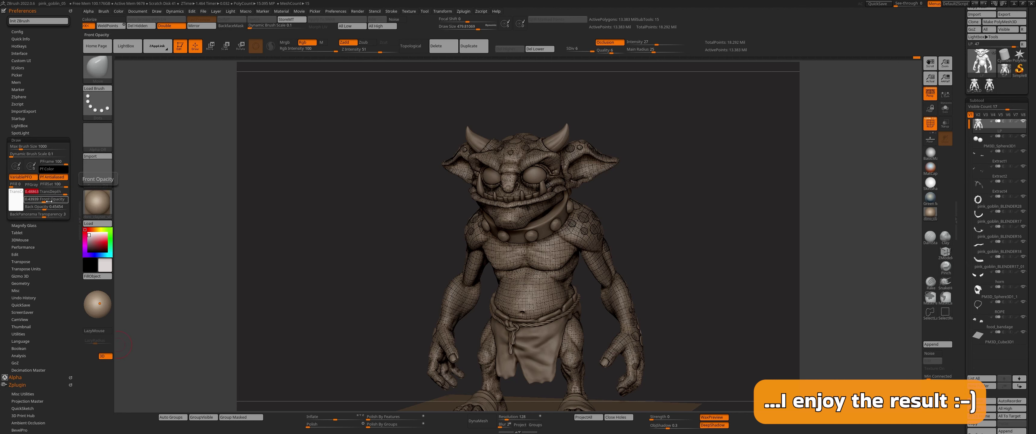
Drop to the lowest SDiv level and step between levels 2 and 3 to review the wireframe
key(shift+d)
key(shift+d)
key(shift+d)
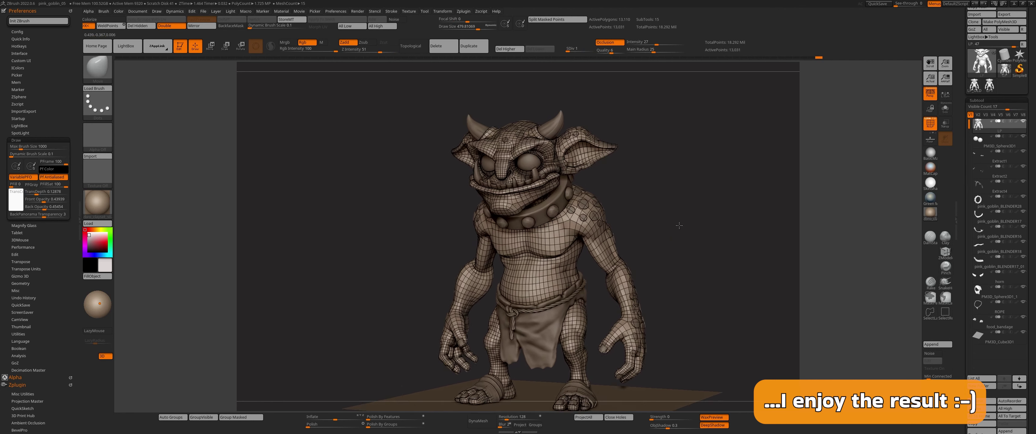
drag(650, 202, 684, 239)
drag(174, 196, 166, 190)
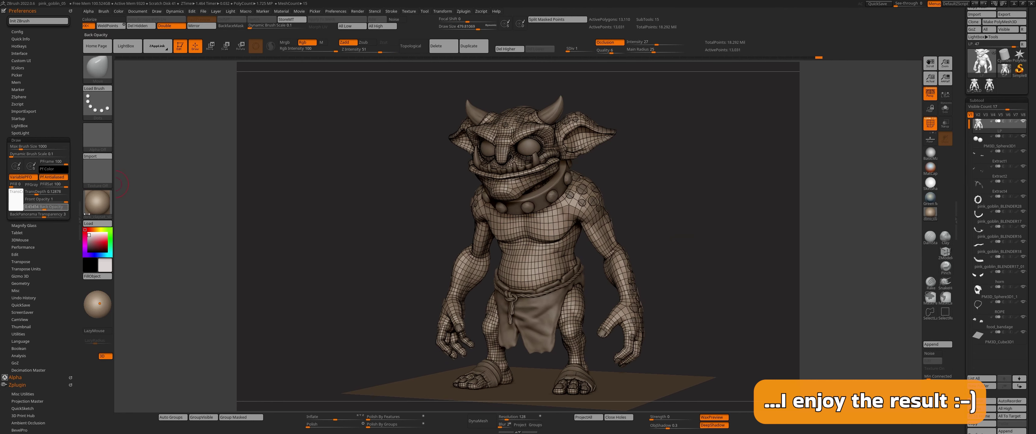
drag(396, 224, 395, 224)
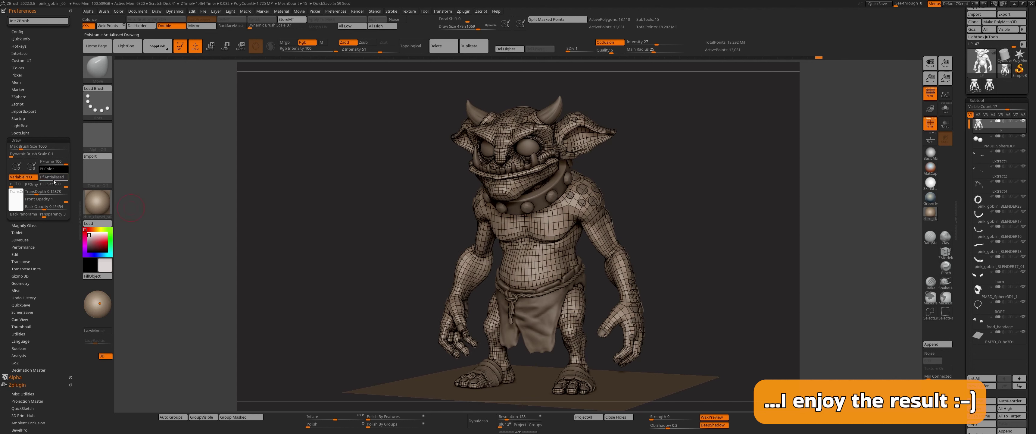
key(d)
key(d)
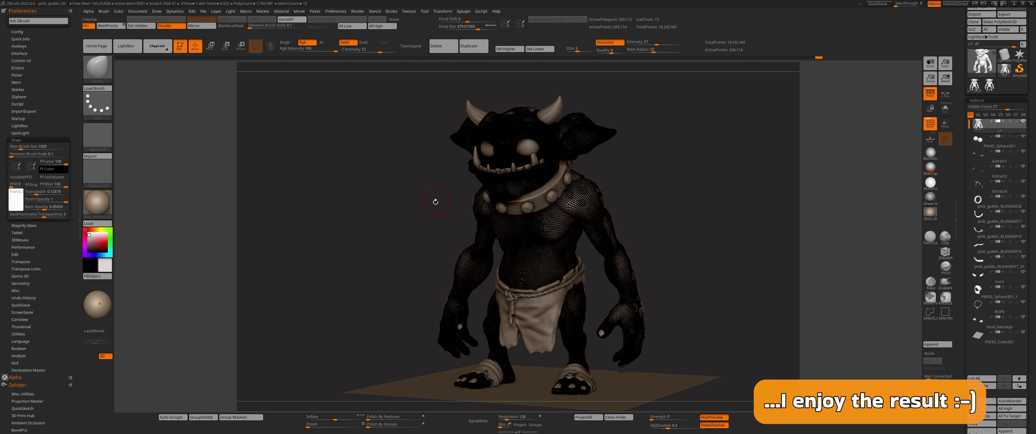
key(shift+d)
ctrl+right_drag(394, 218, 82, 166)
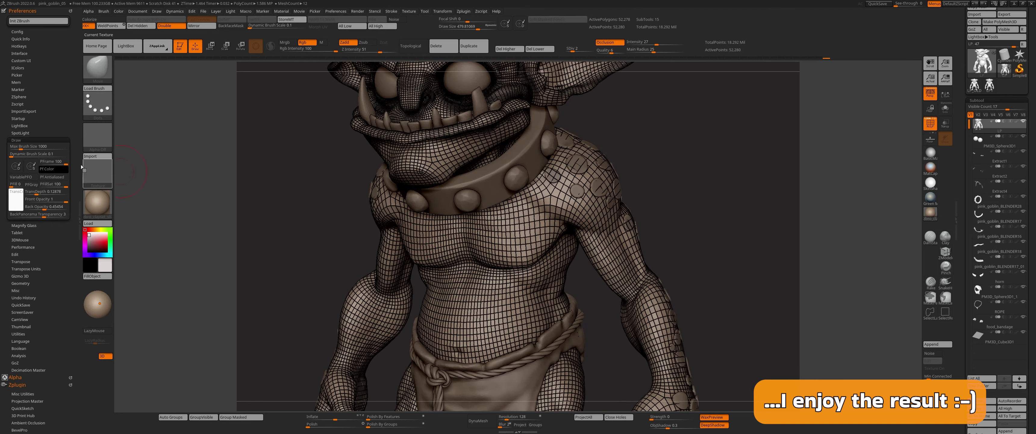
Toggle Pf Antialiased and step SDiv from level 1 up to 5, framing the goblin
click(54, 177)
key(d)
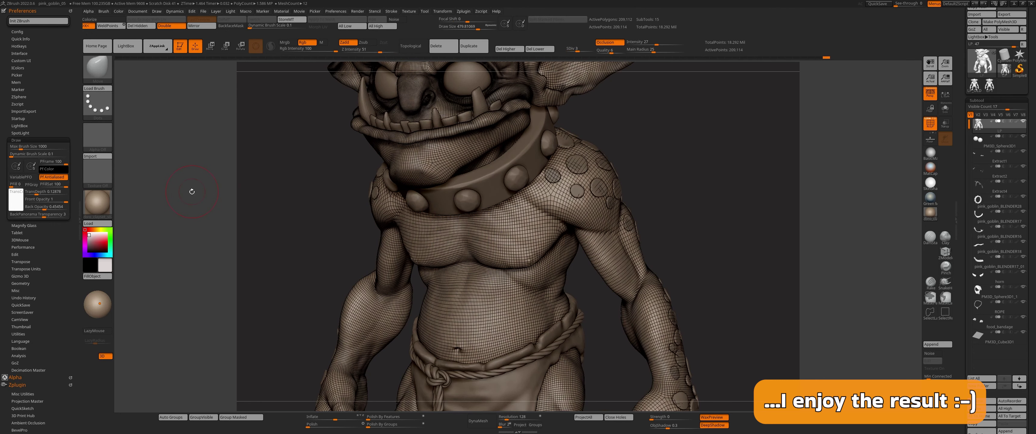
key(shift+d)
key(shift+d)
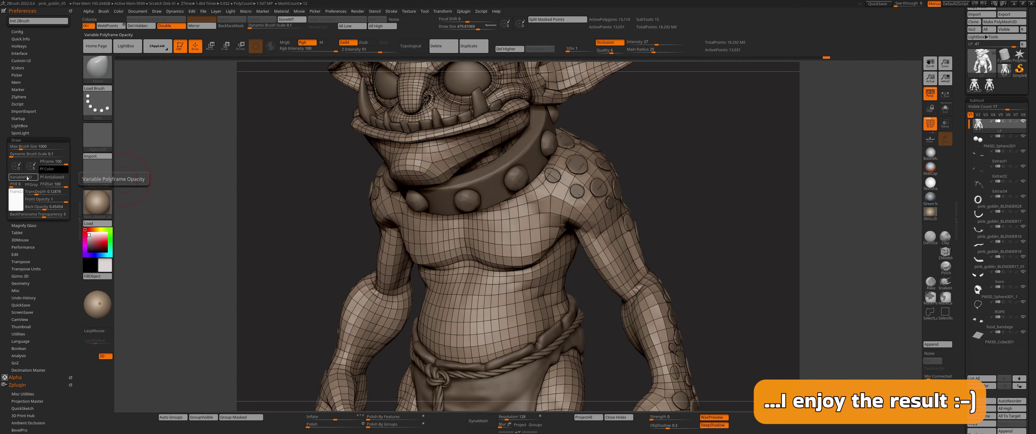
key(d)
key(d)
key(f)
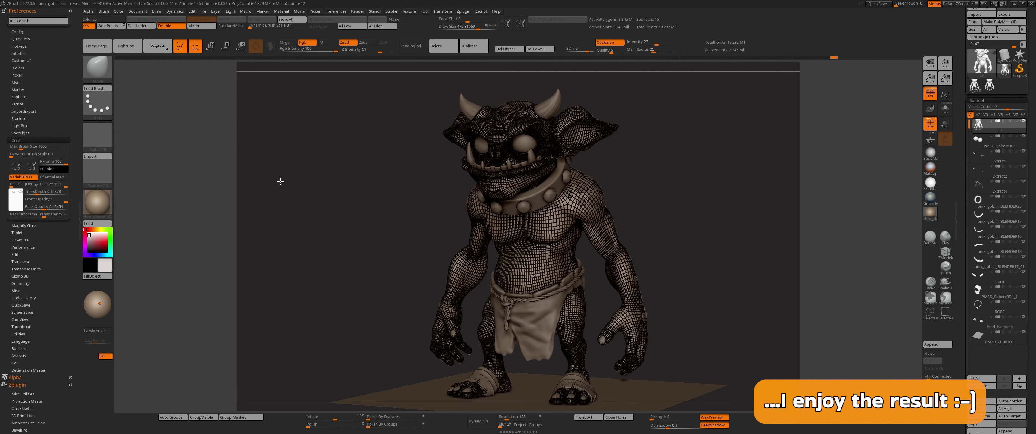
key(d)
key(d)
drag(331, 211, 355, 225)
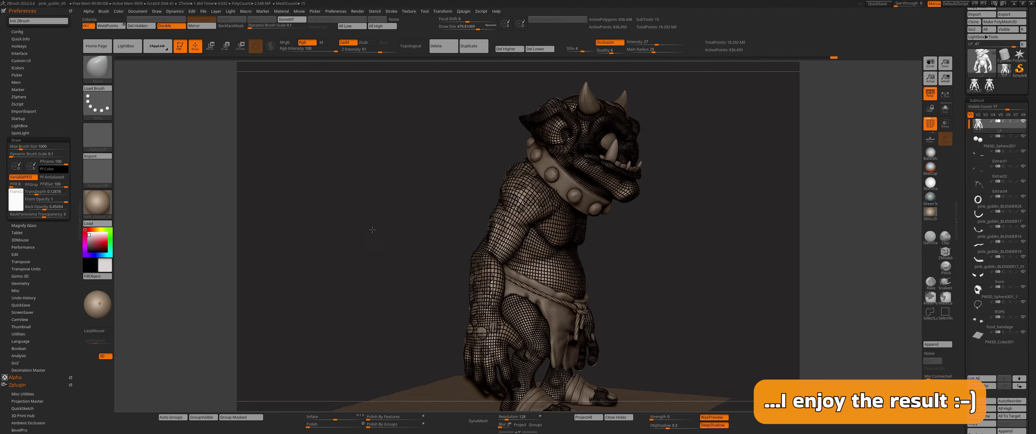
Cycle SDiv between levels 1 and 3 to compare the wireframe over the clay
key(shift+d)
key(shift+d)
scroll(355, 224, up, 5)
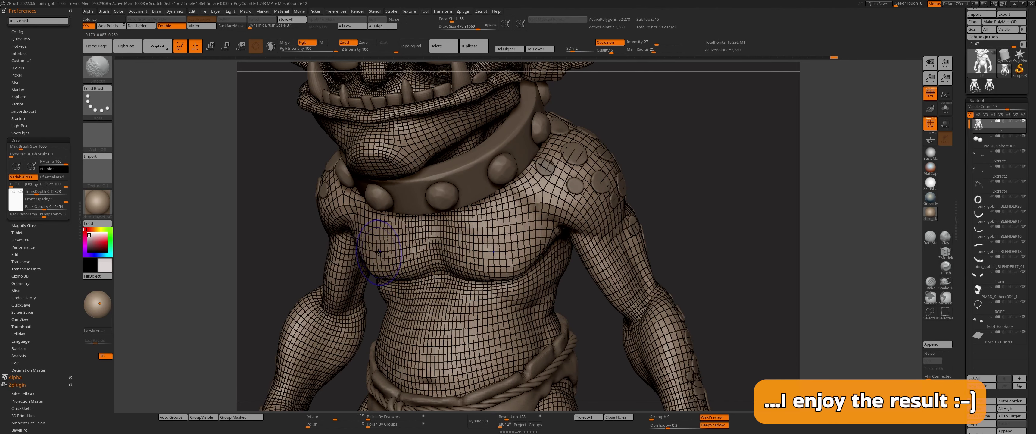
key(shift+d)
key(shift+d)
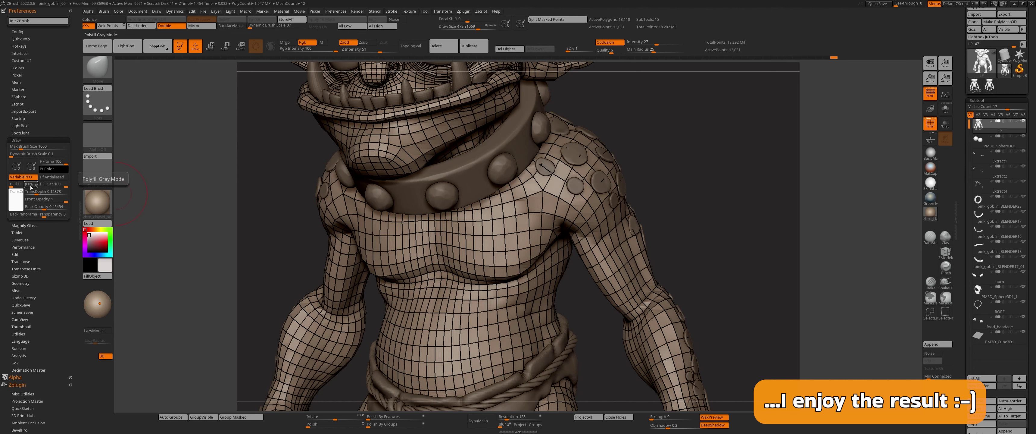
key(shift)
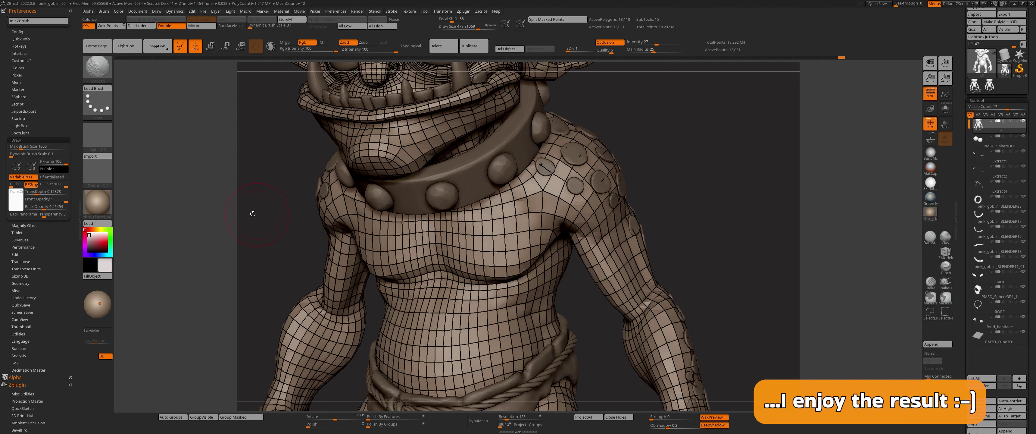
key(d)
key(d)
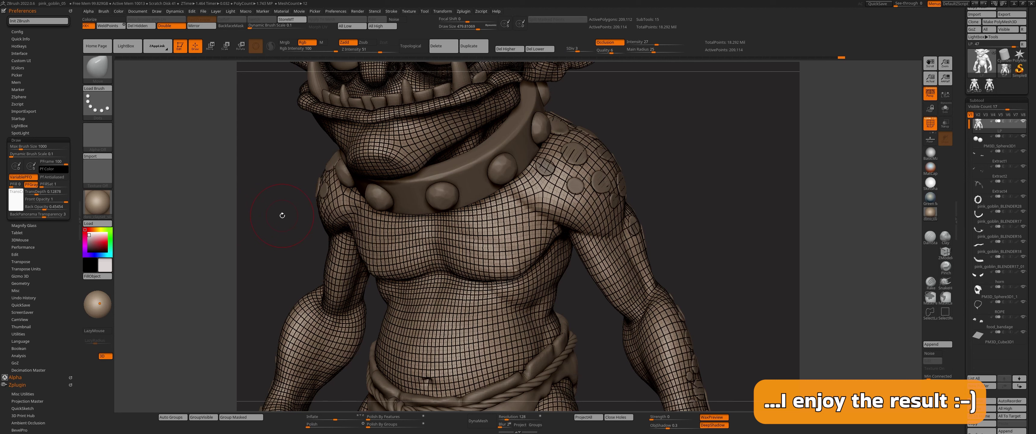
key(shift+d)
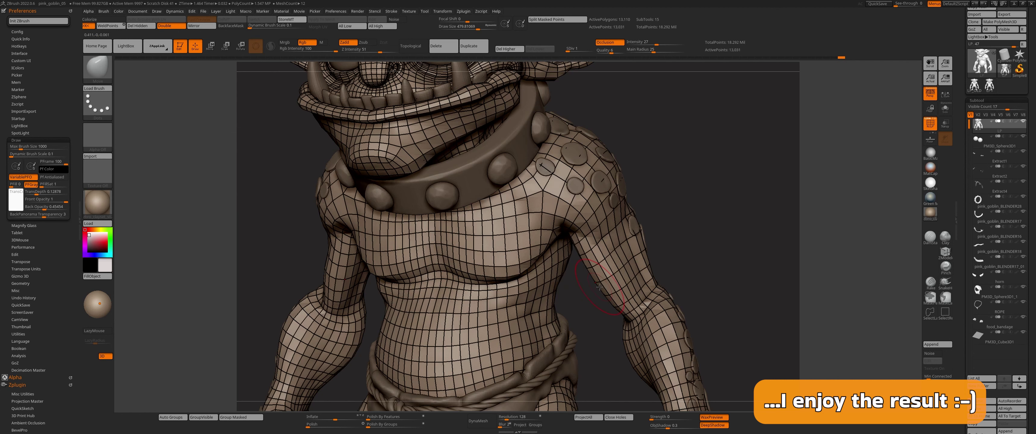
key(f)
key(shift)
Set PFrame opacity to 61 and PFillSat to 48 with antialiasing enabled
drag(67, 161, 52, 162)
drag(330, 193, 558, 197)
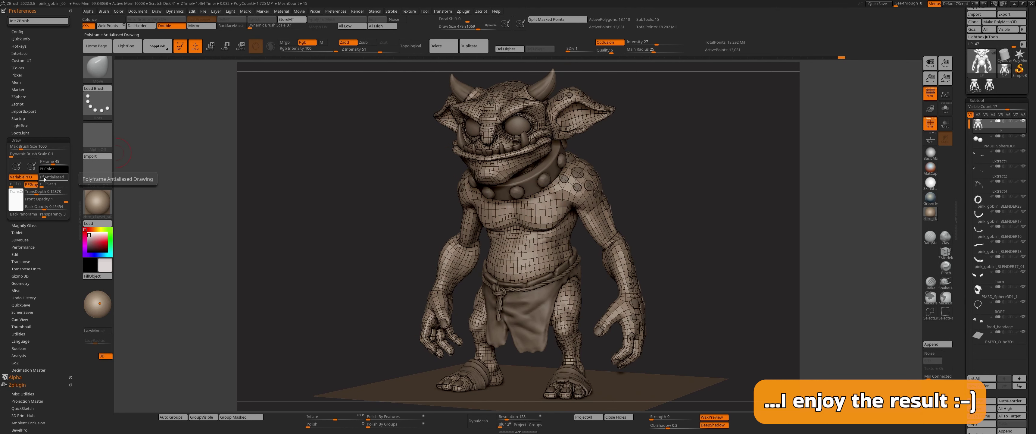
click(45, 177)
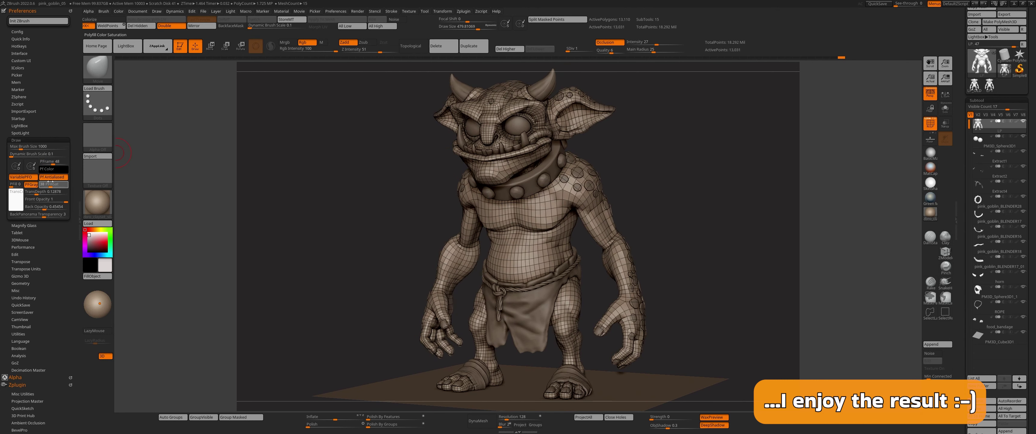
drag(50, 183, 48, 192)
drag(53, 162, 56, 162)
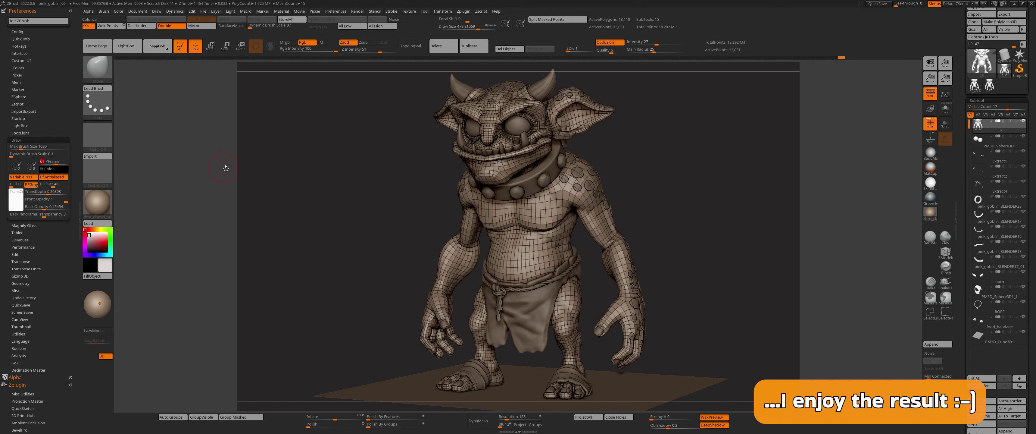
drag(345, 181, 157, 131)
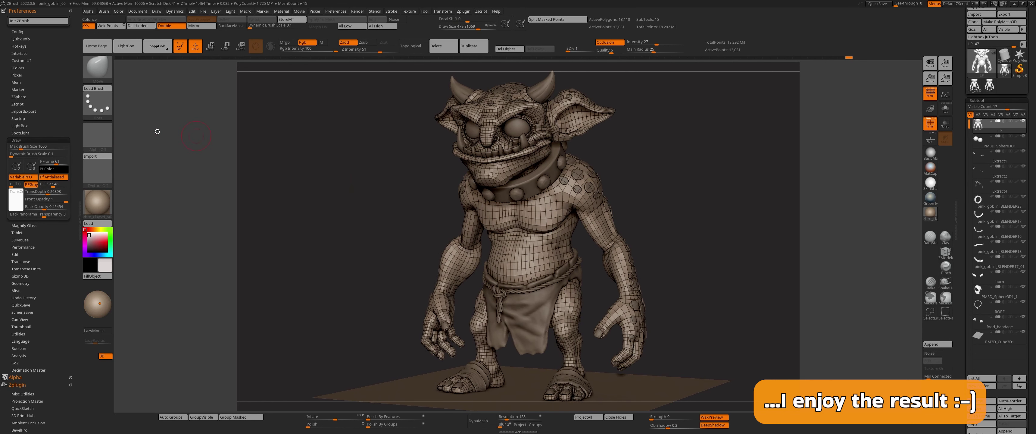